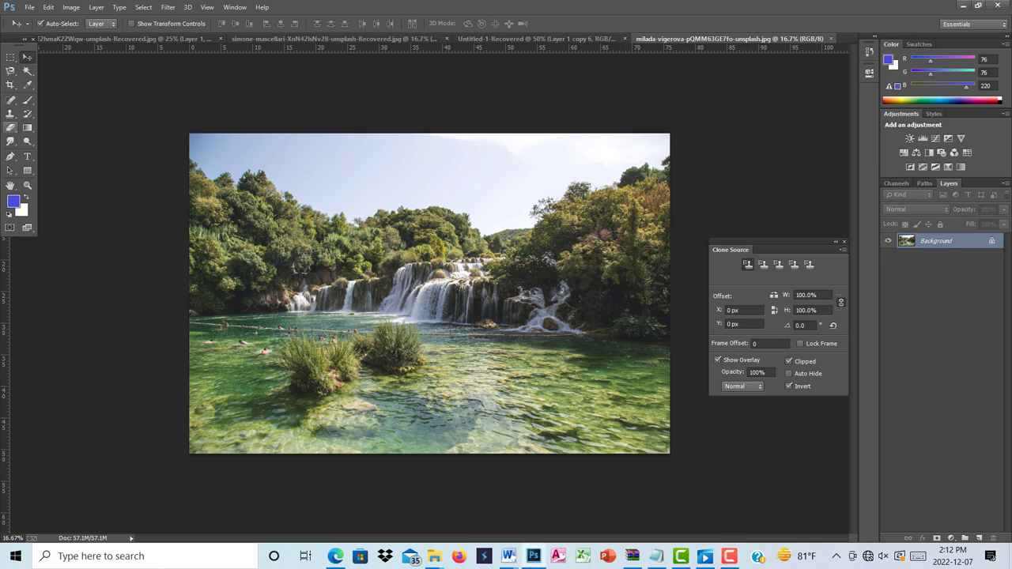
# Step: Activate the Eraser tool in Brush mode with the hard round brush tip at 100% hardness
pyautogui.click(11, 127)
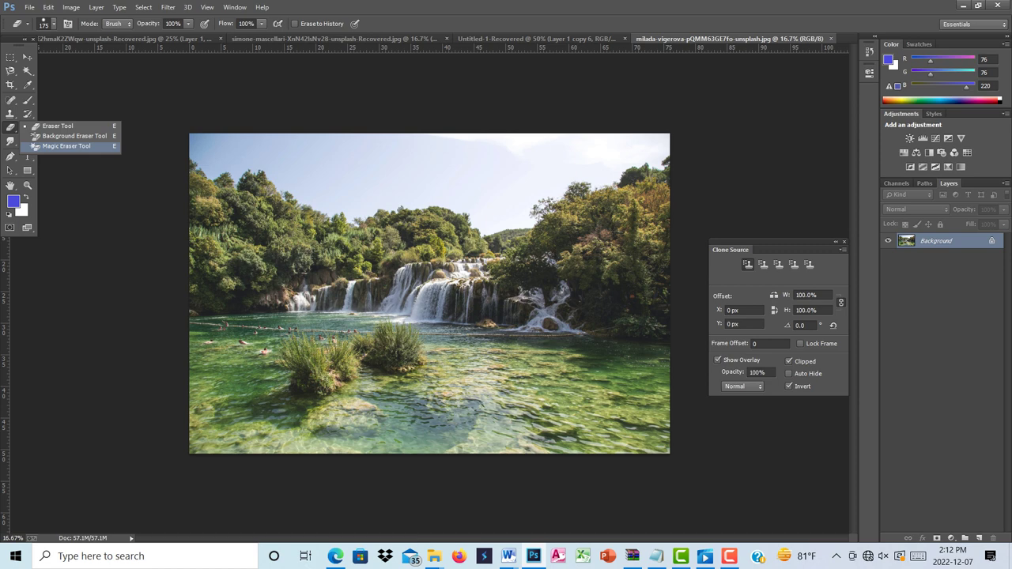
pyautogui.click(57, 126)
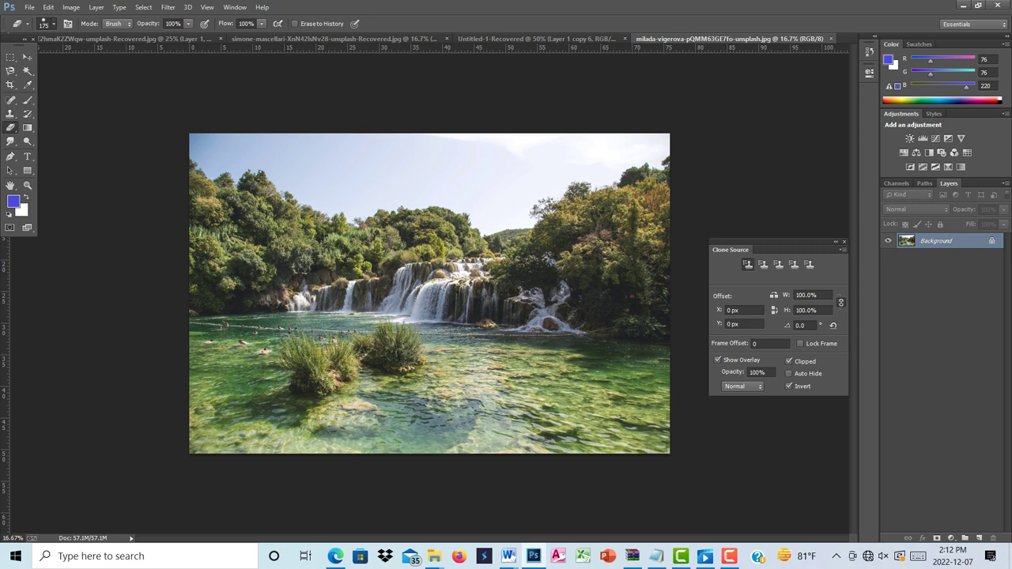
pyautogui.click(53, 24)
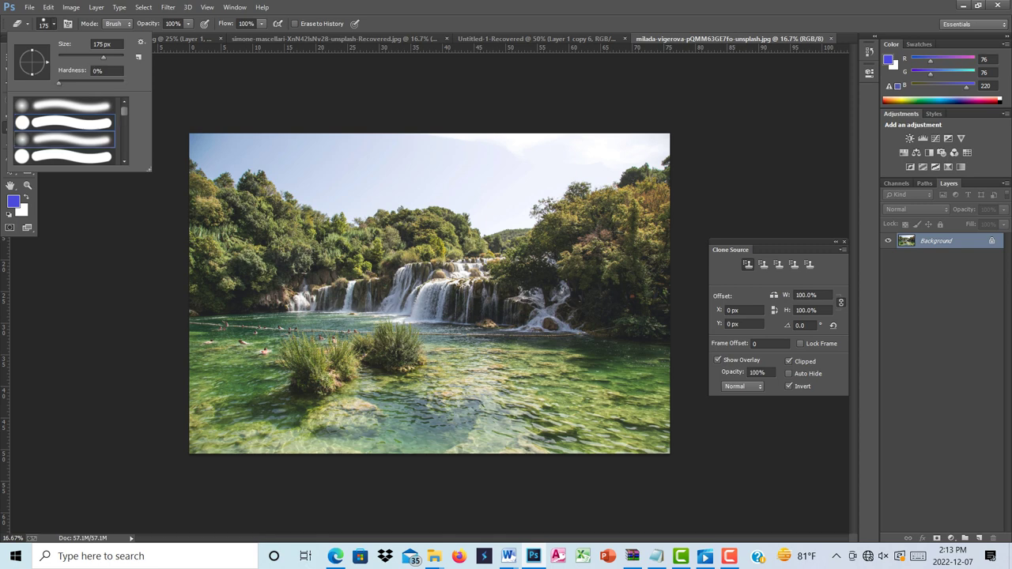
pyautogui.click(64, 105)
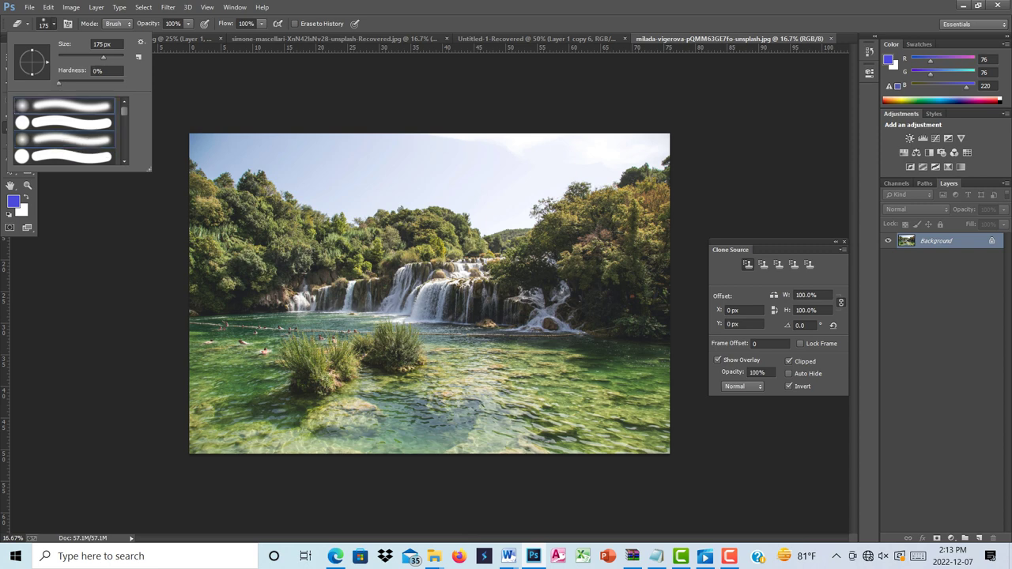
pyautogui.click(64, 122)
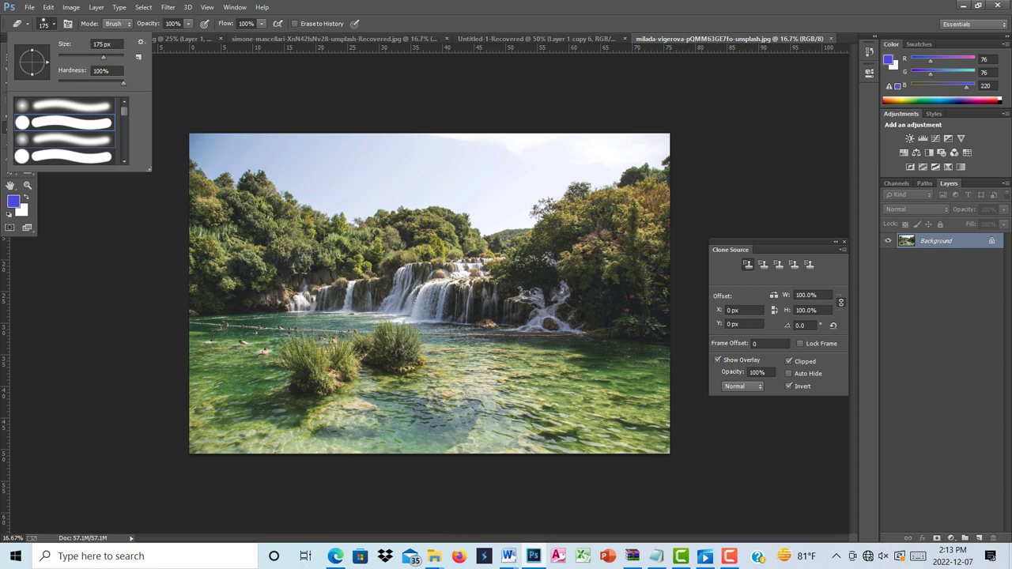
# Step: Set the eraser brush size to 293 px
pyautogui.moveTo(104, 57); pyautogui.dragTo(124, 57)
pyautogui.write('24')
pyautogui.press('Return')
pyautogui.press('Down')
pyautogui.write('105')
pyautogui.press('Return')
pyautogui.write('261')
pyautogui.press('Return')
pyautogui.press('Return')
# Step: Try erasing the sky on the locked Background layer with white as the background colour, and undo the stroke
pyautogui.moveTo(399, 172)
pyautogui.mouseDown()
pyautogui.moveTo(526, 166)
pyautogui.moveTo(370, 158)
pyautogui.moveTo(518, 144)
pyautogui.moveTo(557, 152)
pyautogui.moveTo(212, 144)
pyautogui.moveTo(272, 170)
pyautogui.moveTo(207, 174)
pyautogui.moveTo(308, 207)
pyautogui.moveTo(372, 180)
pyautogui.moveTo(332, 165)
pyautogui.moveTo(316, 136)
pyautogui.moveTo(207, 158)
pyautogui.moveTo(317, 216)
pyautogui.moveTo(439, 214)
pyautogui.moveTo(411, 190)
pyautogui.moveTo(474, 170)
pyautogui.moveTo(649, 178)
pyautogui.moveTo(554, 202)
pyautogui.moveTo(657, 207)
pyautogui.moveTo(423, 236)
pyautogui.moveTo(653, 228)
pyautogui.moveTo(660, 150)
pyautogui.moveTo(658, 196)
pyautogui.moveTo(645, 140)
pyautogui.moveTo(649, 158)
pyautogui.mouseUp()
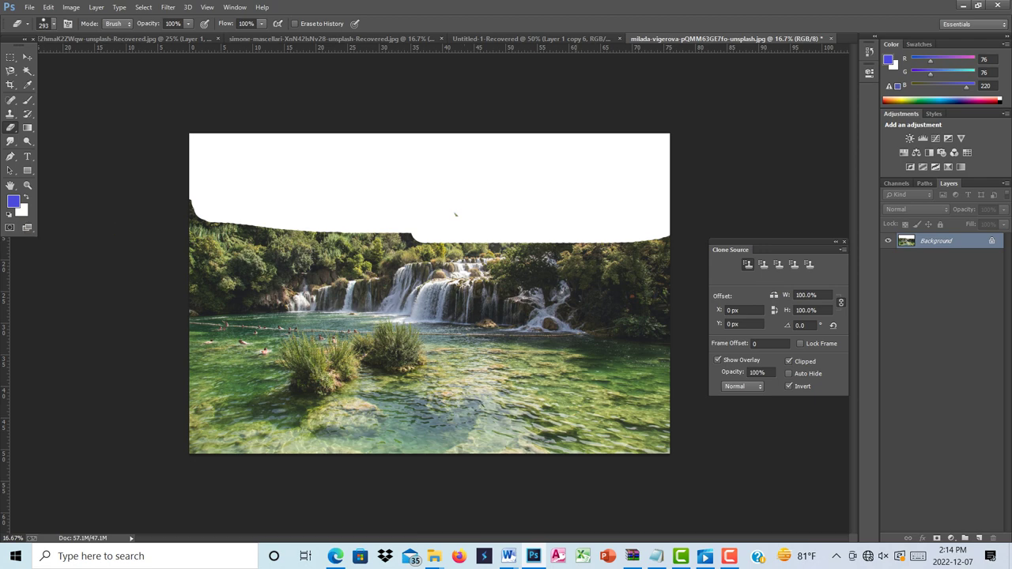
pyautogui.hotkey('ctrl', 'z')
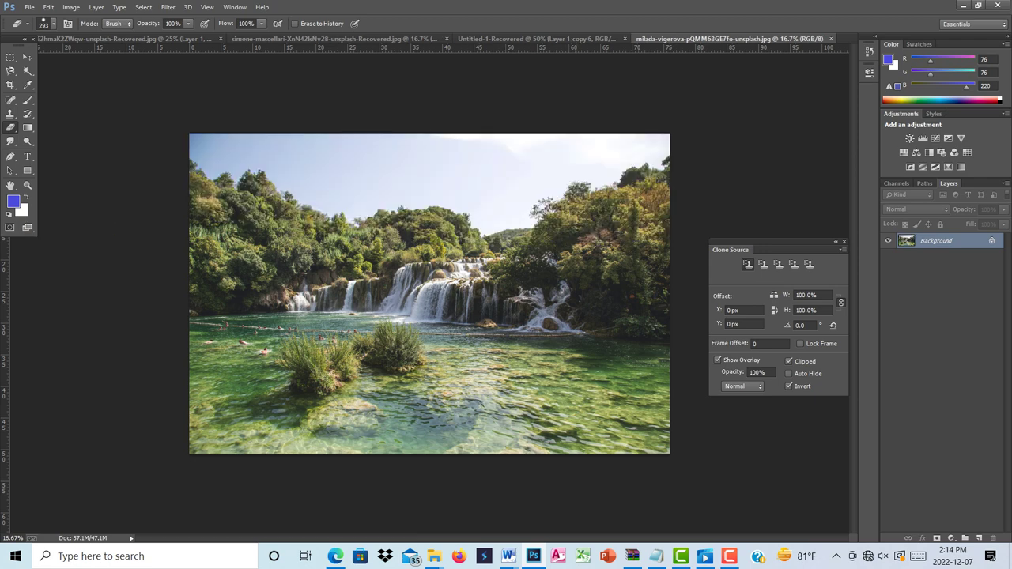
# Step: Swap the foreground and background colours, try erasing the sky to blue, and undo the stroke
pyautogui.click(27, 197)
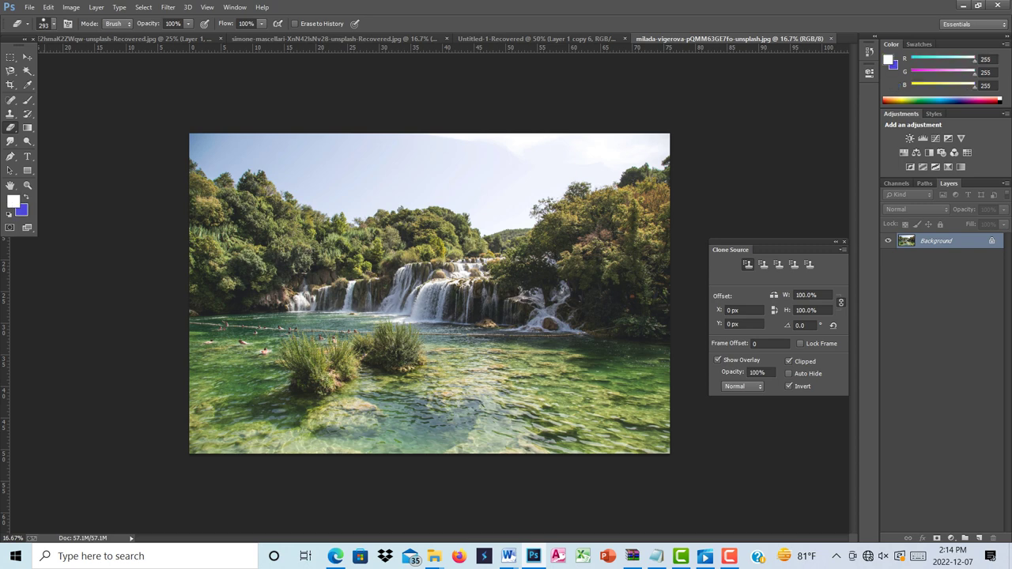
pyautogui.moveTo(621, 157)
pyautogui.mouseDown()
pyautogui.moveTo(361, 161)
pyautogui.moveTo(658, 142)
pyautogui.moveTo(469, 130)
pyautogui.moveTo(325, 153)
pyautogui.moveTo(393, 136)
pyautogui.moveTo(228, 149)
pyautogui.moveTo(199, 141)
pyautogui.moveTo(362, 177)
pyautogui.moveTo(197, 183)
pyautogui.moveTo(234, 189)
pyautogui.moveTo(622, 183)
pyautogui.moveTo(427, 202)
pyautogui.moveTo(631, 160)
pyautogui.moveTo(638, 257)
pyautogui.moveTo(456, 267)
pyautogui.moveTo(646, 215)
pyautogui.moveTo(477, 224)
pyautogui.moveTo(613, 202)
pyautogui.moveTo(633, 239)
pyautogui.moveTo(569, 251)
pyautogui.mouseUp()
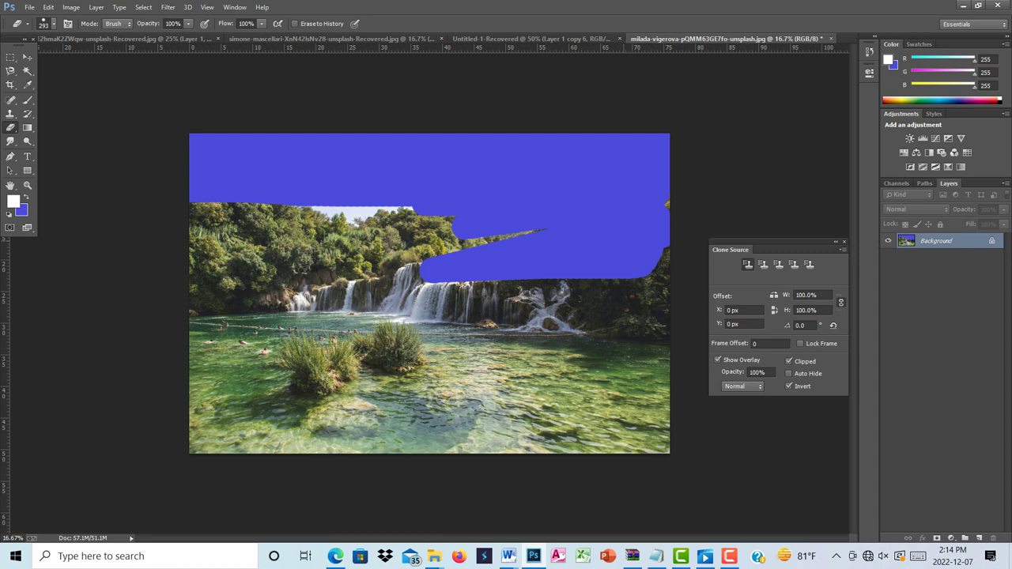
pyautogui.hotkey('ctrl', 'z')
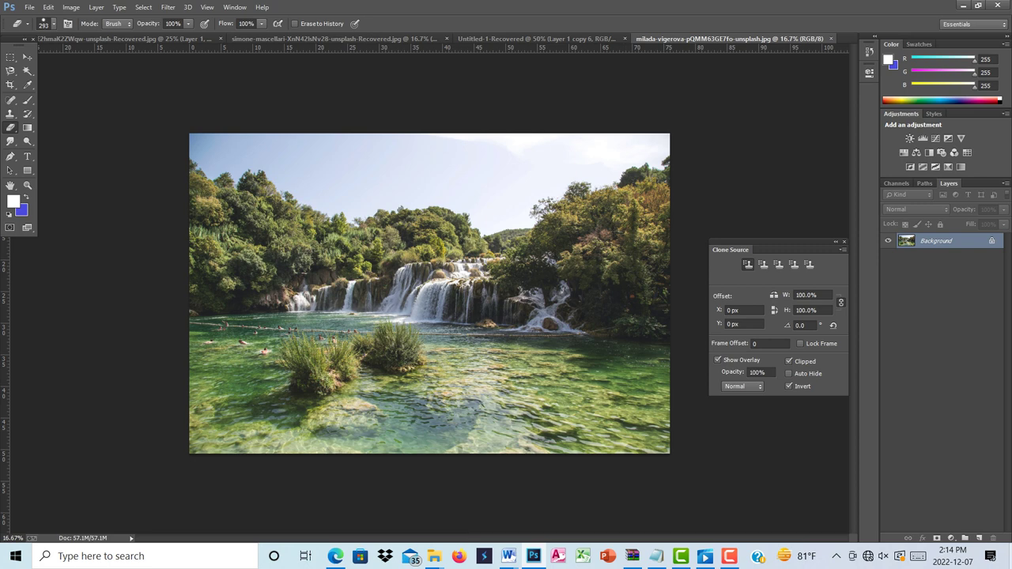
# Step: Add a new layer above the photo and make it a bright red Solid Color fill layer
pyautogui.hotkey('ctrl', 'shift', 'alt', 'n')
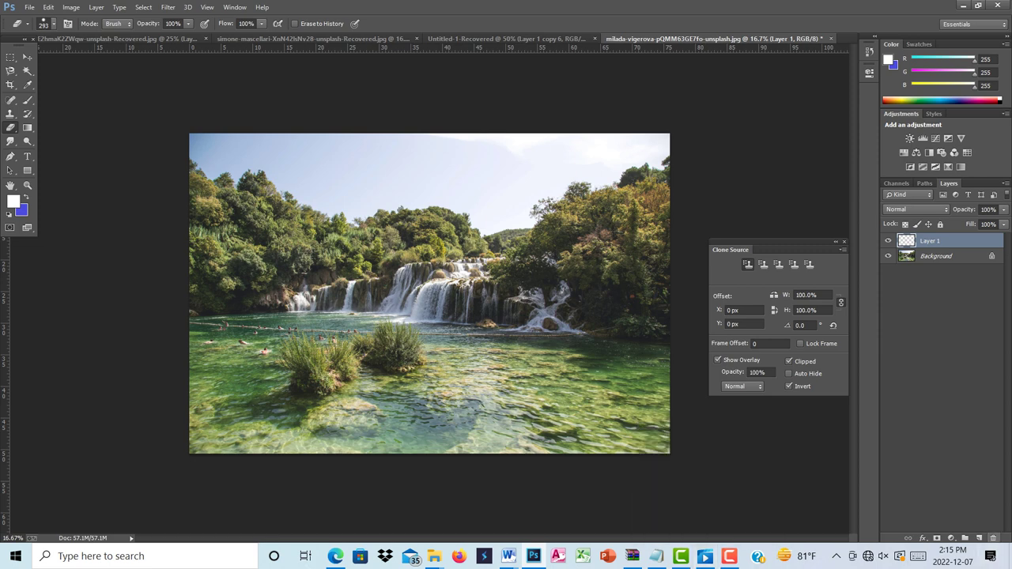
pyautogui.click(951, 538)
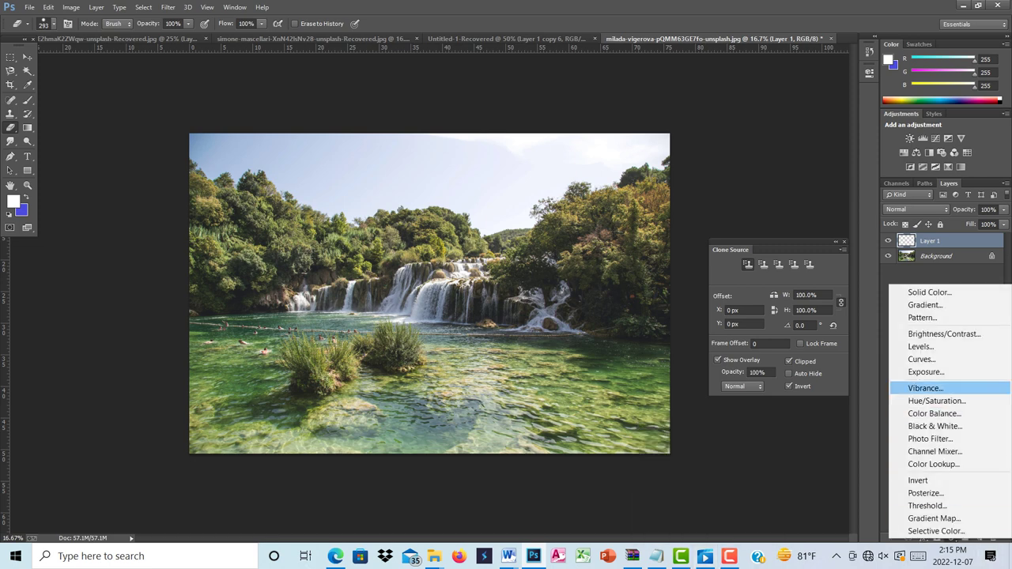
pyautogui.click(929, 292)
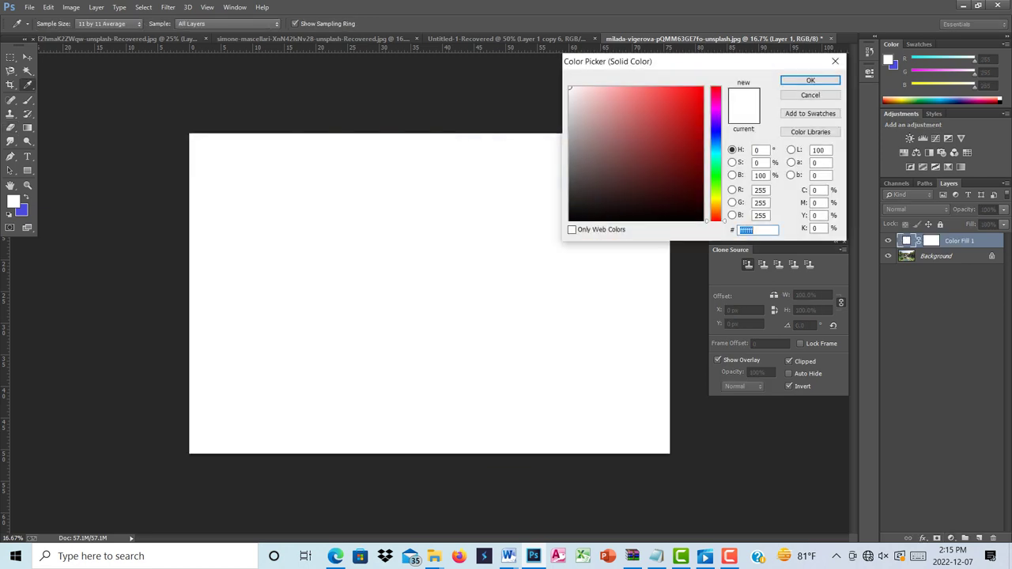
pyautogui.click(690, 105)
pyautogui.press('Return')
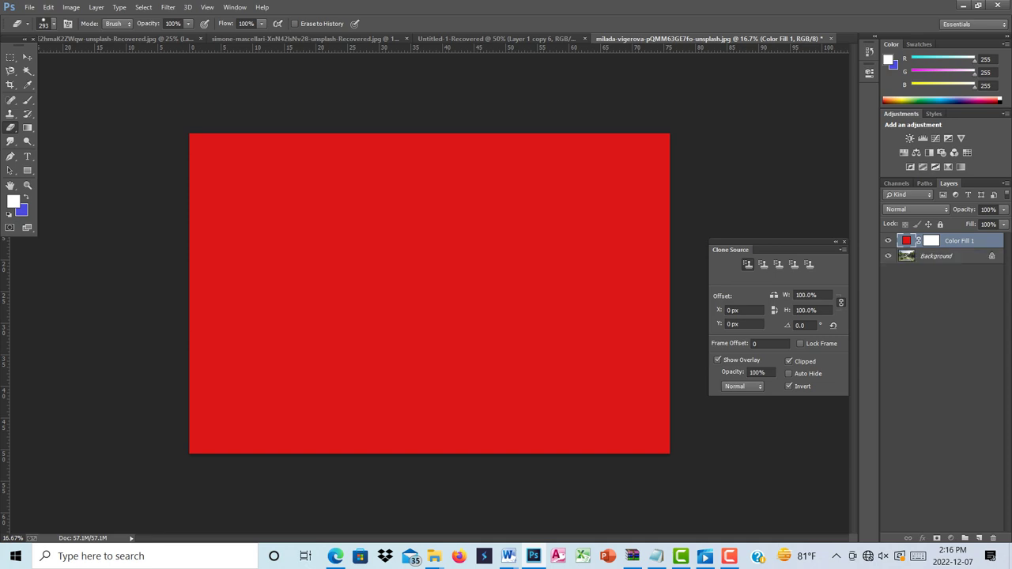
# Step: Convert the Background into a regular layer and place the red fill layer beneath it
pyautogui.keyDown('alt'); pyautogui.doubleClick(957, 255); pyautogui.keyUp('alt')
pyautogui.doubleClick(957, 255)
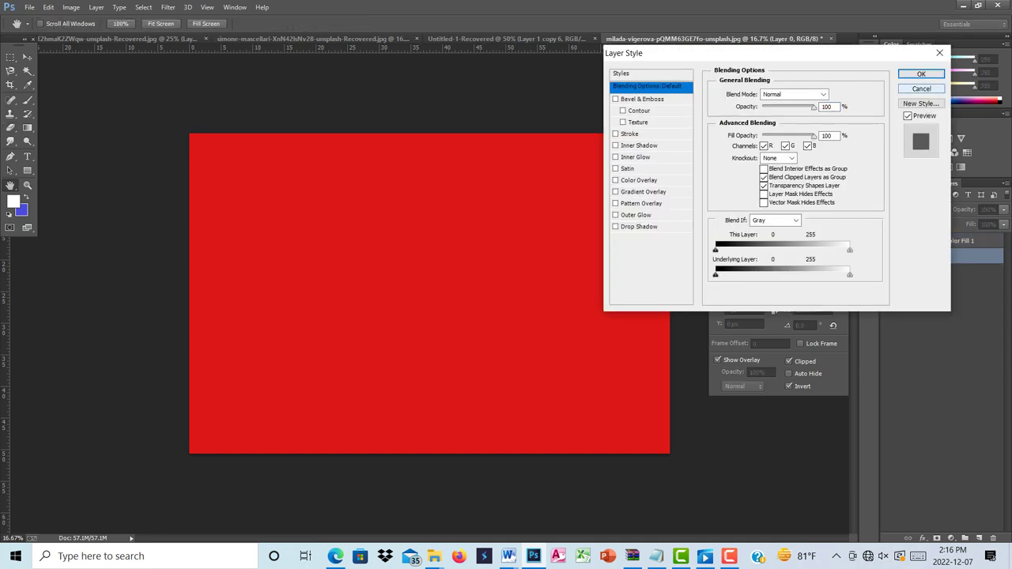
pyautogui.click(921, 73)
pyautogui.moveTo(959, 241); pyautogui.dragTo(949, 264)
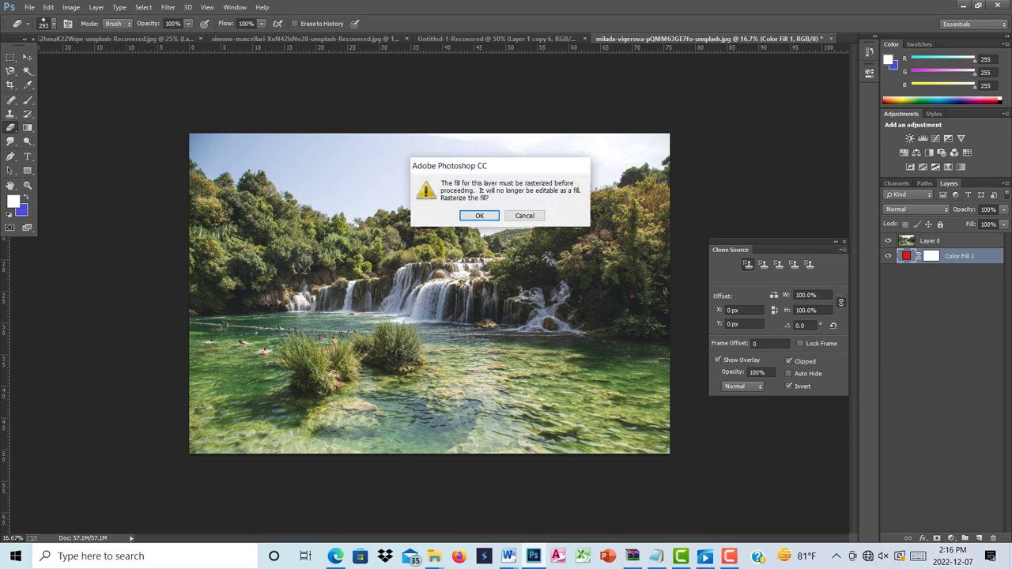
# Step: Rasterize the red fill layer and hide the photo layer above it to inspect the fill
pyautogui.press('Return')
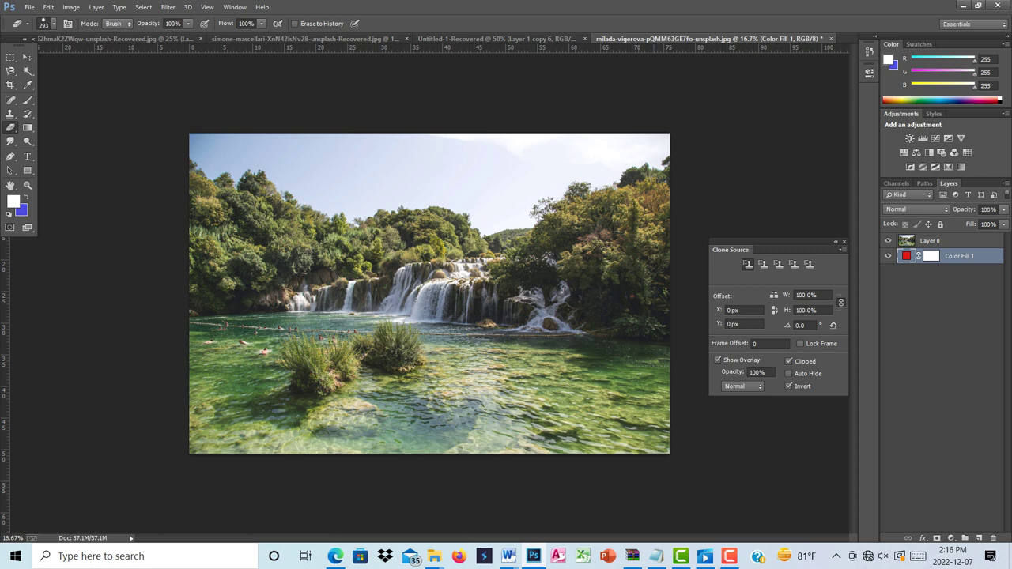
pyautogui.click(941, 240)
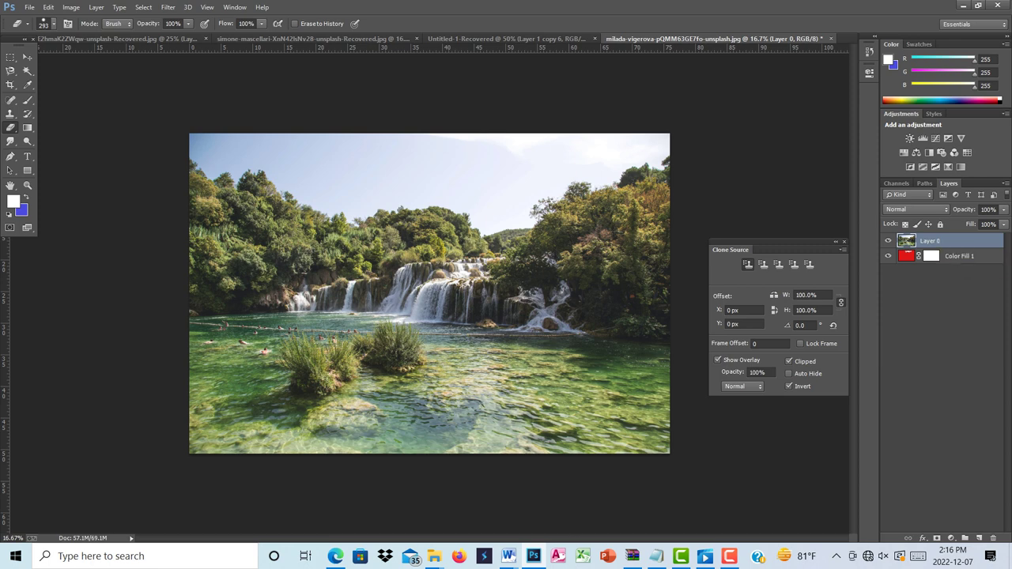
pyautogui.click(959, 256)
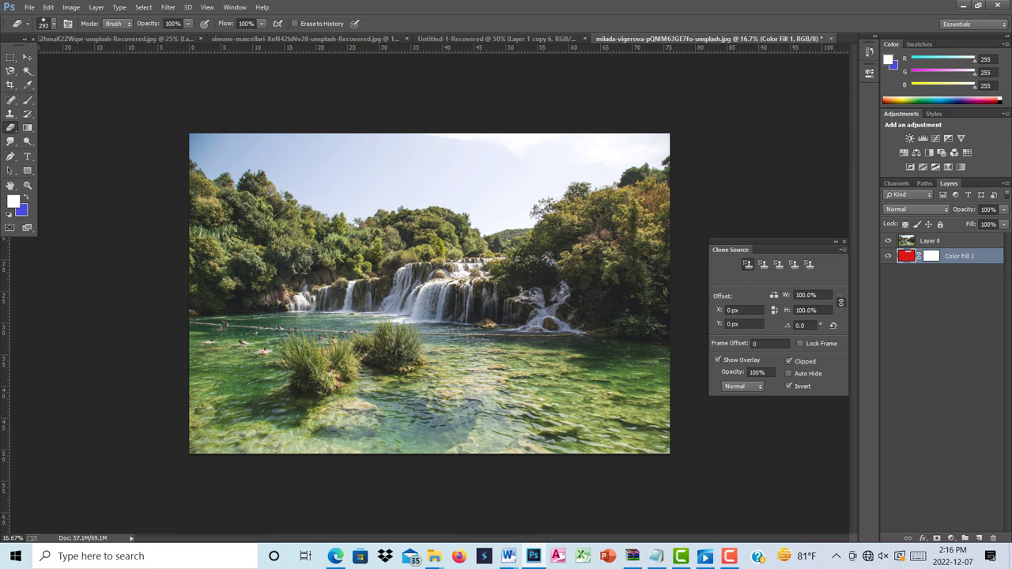
pyautogui.click(888, 240)
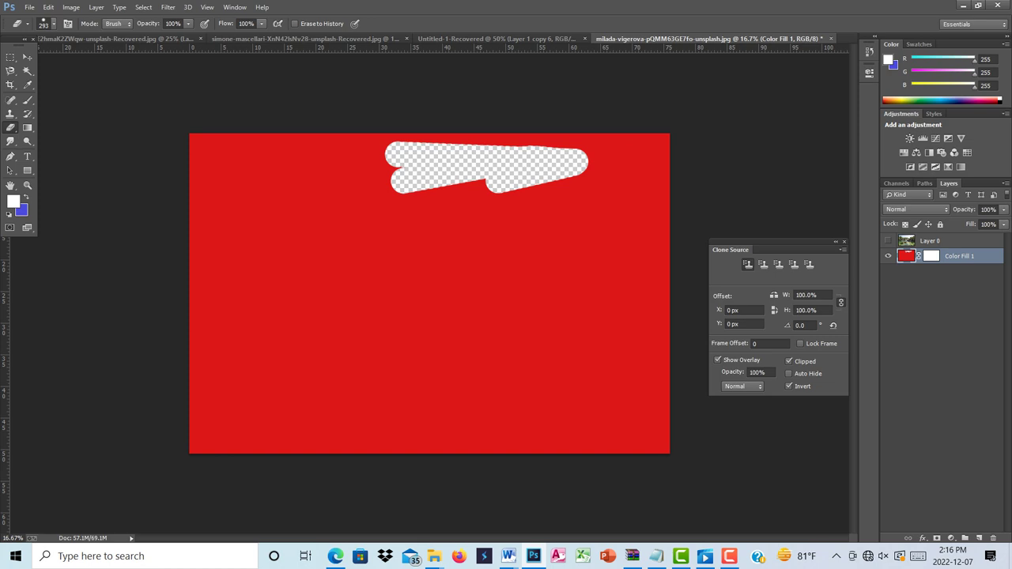
# Step: Undo the eraser strokes made on the red fill layer and bring the photo layer back into view
pyautogui.hotkey('ctrl', 'z')
pyautogui.hotkey('ctrl', 'z')
pyautogui.hotkey('ctrl', 'alt', 'z')
pyautogui.hotkey('ctrl', 'alt', 'z')
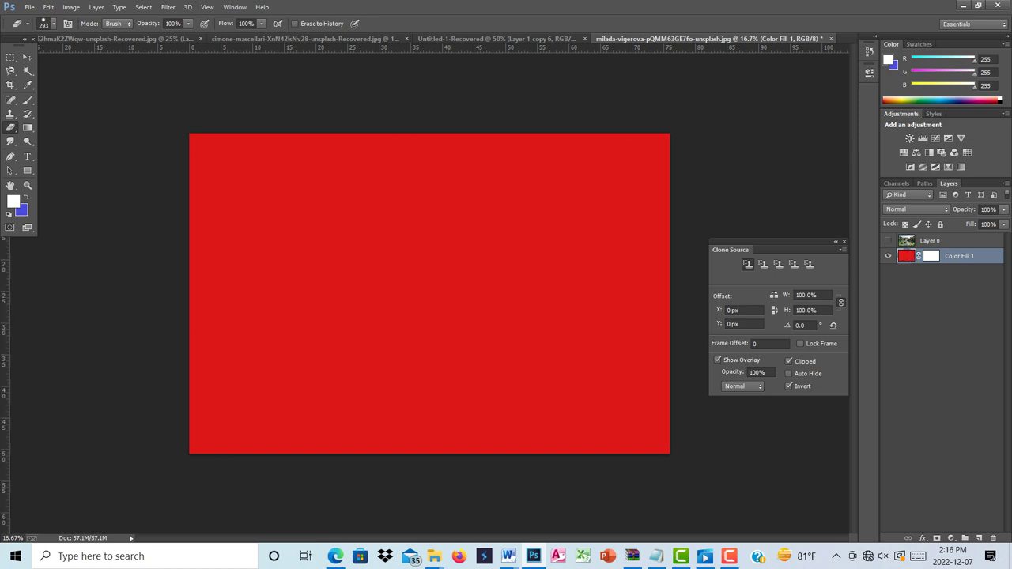
pyautogui.hotkey('ctrl', 'alt', 'z')
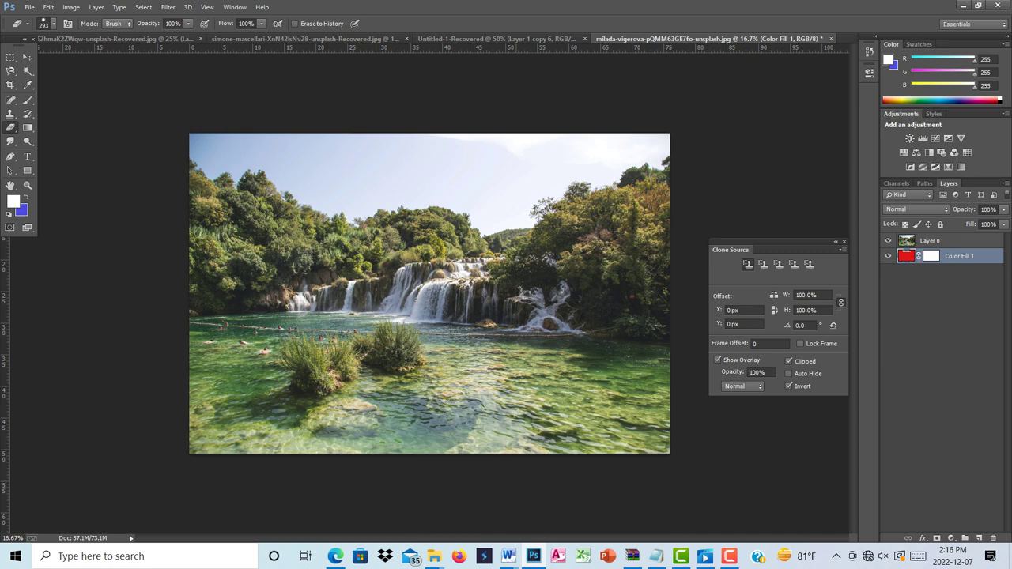
# Step: Toggle the photo layer's visibility to check the red layer beneath, and make the photo layer active
pyautogui.click(887, 240)
pyautogui.click(888, 240)
pyautogui.click(939, 240)
# Step: Try erasing the sky from the photo layer with the hard round eraser, and undo it
pyautogui.moveTo(510, 155)
pyautogui.mouseDown()
pyautogui.moveTo(385, 155)
pyautogui.moveTo(602, 136)
pyautogui.moveTo(283, 136)
pyautogui.moveTo(200, 152)
pyautogui.moveTo(339, 207)
pyautogui.moveTo(432, 194)
pyautogui.moveTo(466, 207)
pyautogui.moveTo(367, 207)
pyautogui.moveTo(407, 188)
pyautogui.moveTo(289, 182)
pyautogui.moveTo(486, 170)
pyautogui.moveTo(513, 196)
pyautogui.moveTo(478, 217)
pyautogui.moveTo(497, 221)
pyautogui.moveTo(527, 219)
pyautogui.moveTo(563, 182)
pyautogui.moveTo(653, 162)
pyautogui.moveTo(662, 143)
pyautogui.moveTo(526, 170)
pyautogui.moveTo(613, 168)
pyautogui.moveTo(534, 189)
pyautogui.mouseUp()
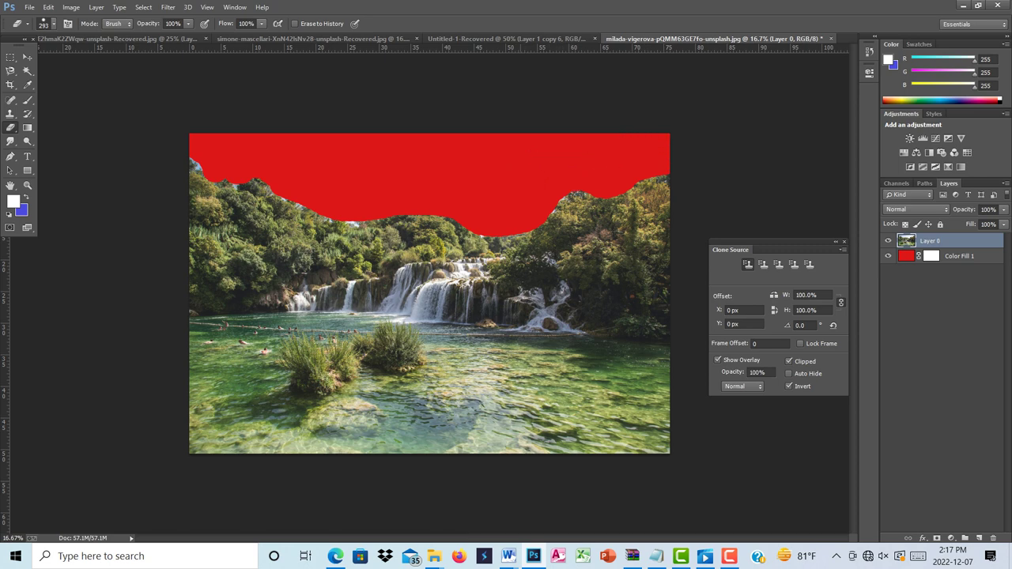
pyautogui.hotkey('ctrl', 'z')
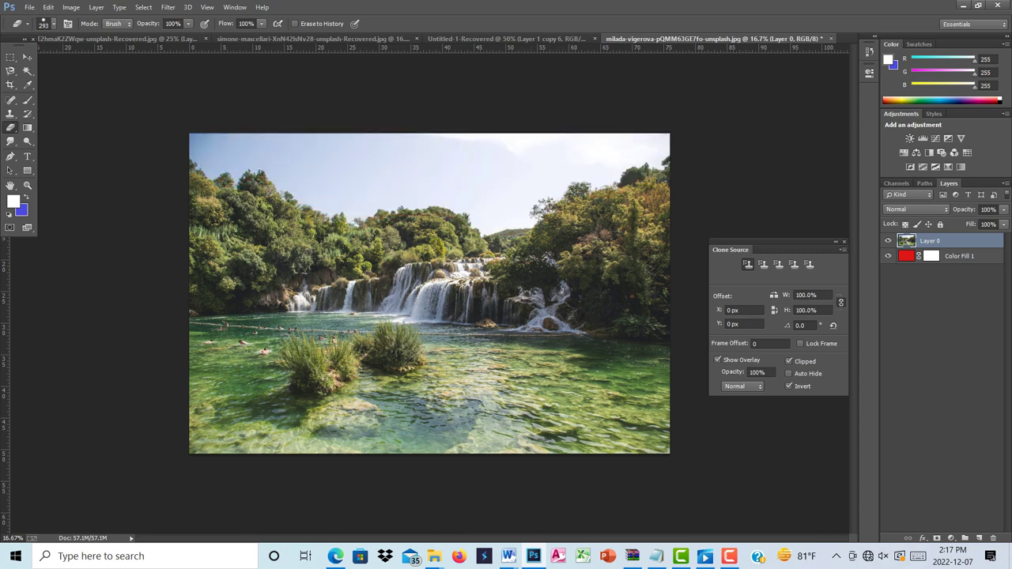
# Step: Try erasing part of the sky with the soft round brush at 0% hardness, and undo it
pyautogui.click(53, 23)
pyautogui.click(64, 106)
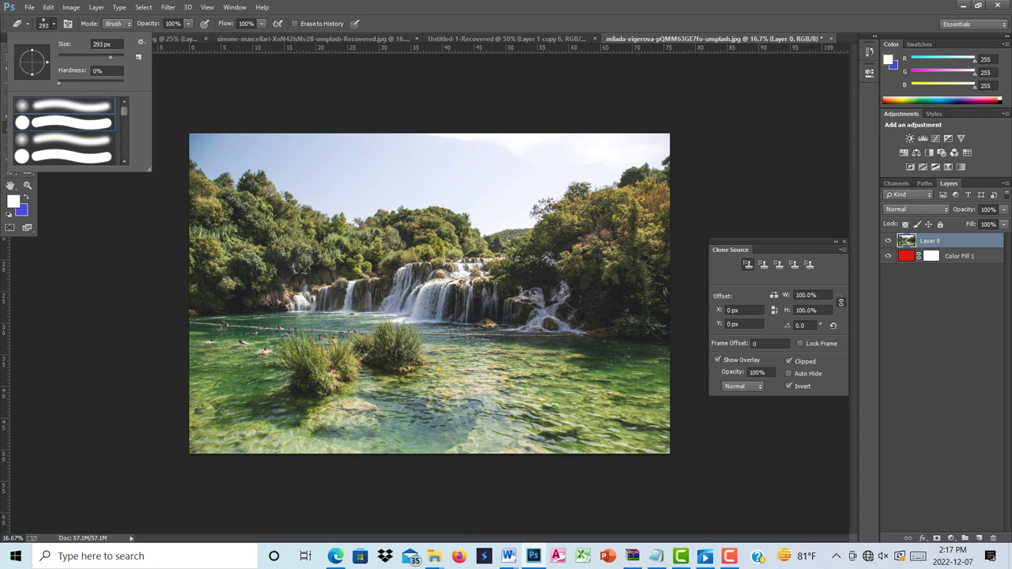
pyautogui.moveTo(312, 153)
pyautogui.mouseDown()
pyautogui.moveTo(253, 154)
pyautogui.moveTo(388, 146)
pyautogui.moveTo(228, 146)
pyautogui.moveTo(202, 154)
pyautogui.moveTo(215, 165)
pyautogui.moveTo(202, 165)
pyautogui.moveTo(259, 168)
pyautogui.moveTo(352, 200)
pyautogui.moveTo(328, 180)
pyautogui.mouseUp()
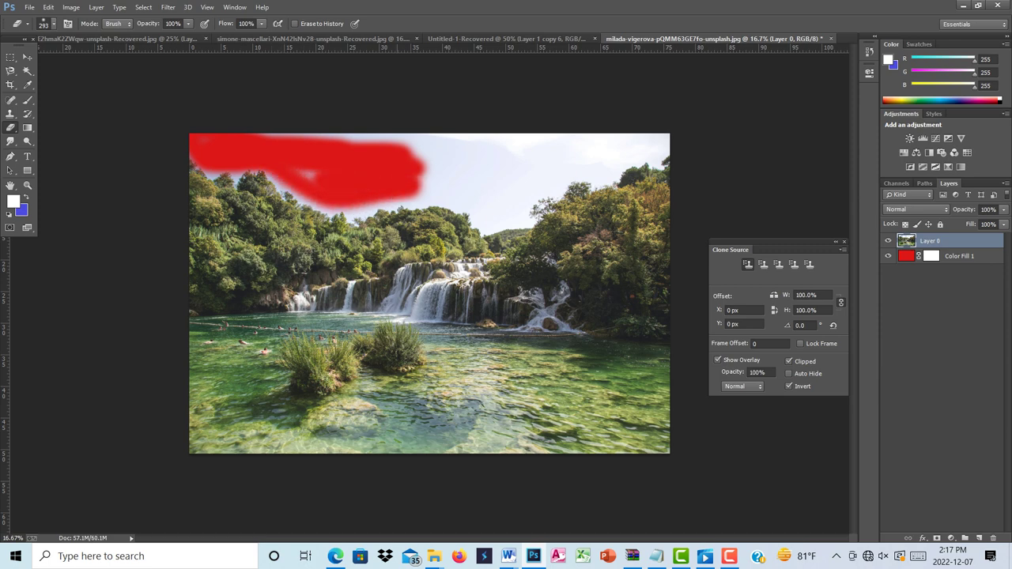
pyautogui.hotkey('ctrl', 'z')
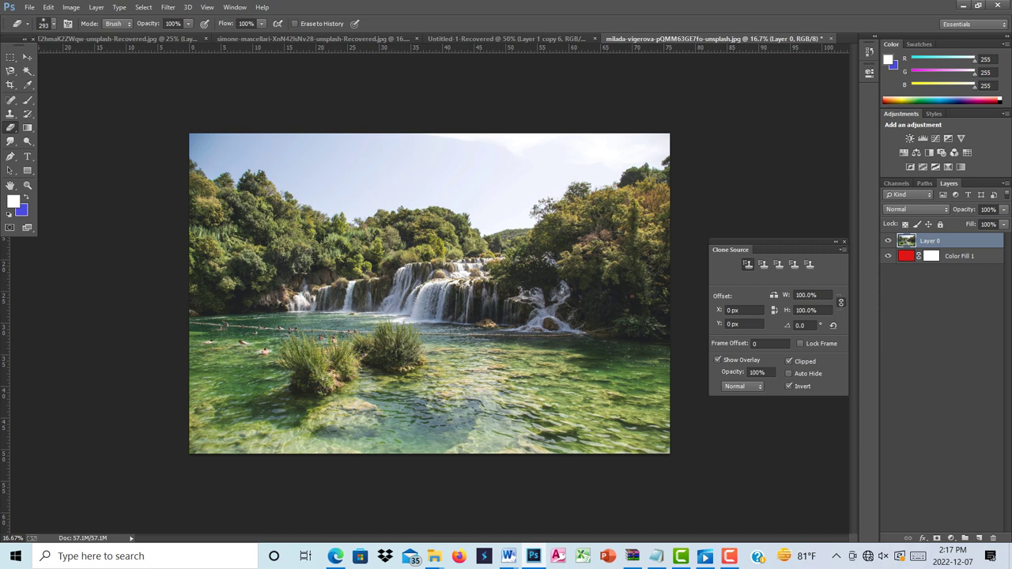
# Step: Switch to the Background Eraser tool and examine its Limits options without changing them
pyautogui.rightClick(10, 127)
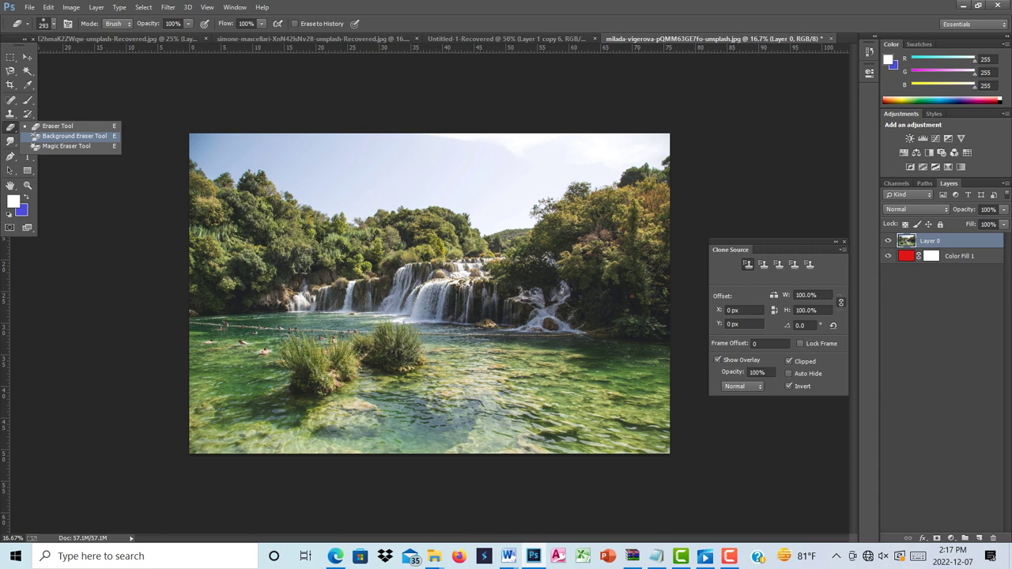
pyautogui.click(75, 136)
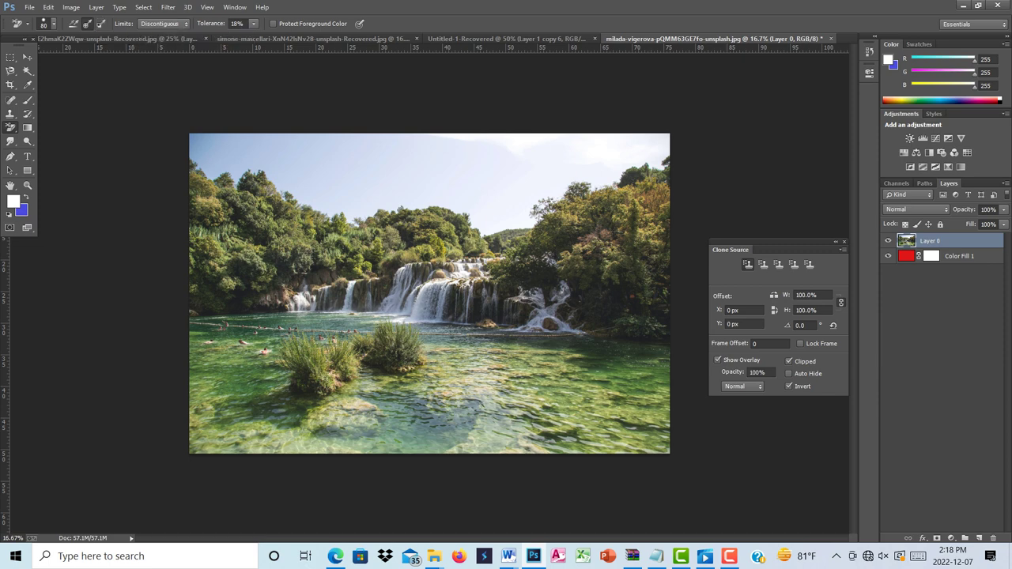
pyautogui.click(163, 24)
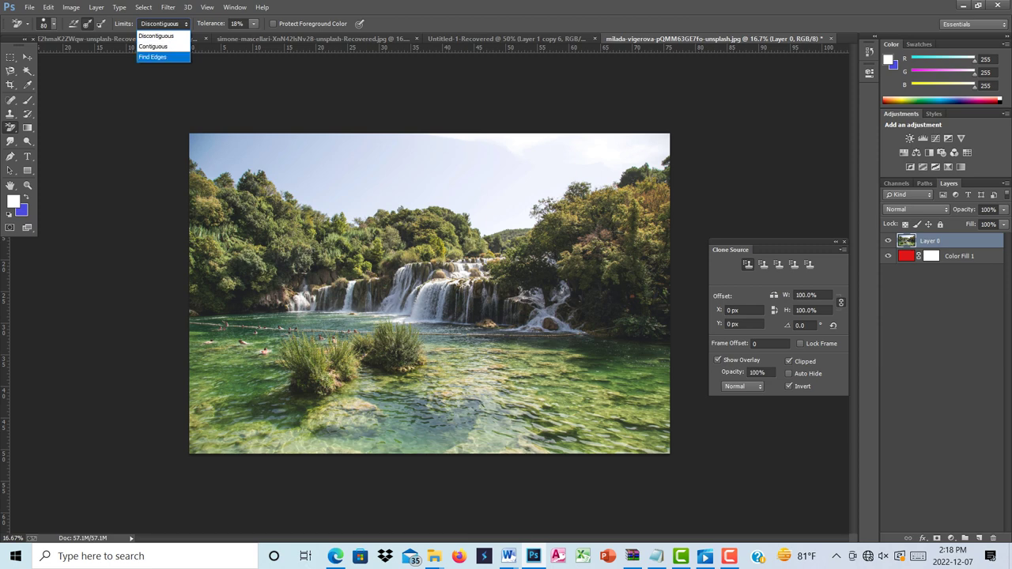
pyautogui.press('Escape')
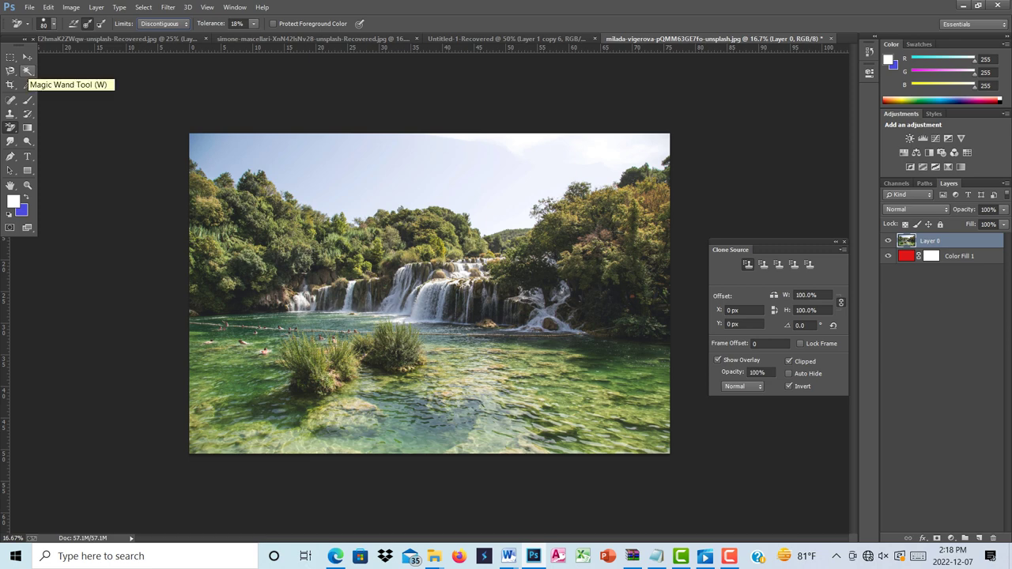
# Step: Select the sky on the photo layer with the Magic Wand, extending the selection at a tolerance of 50
pyautogui.click(27, 71)
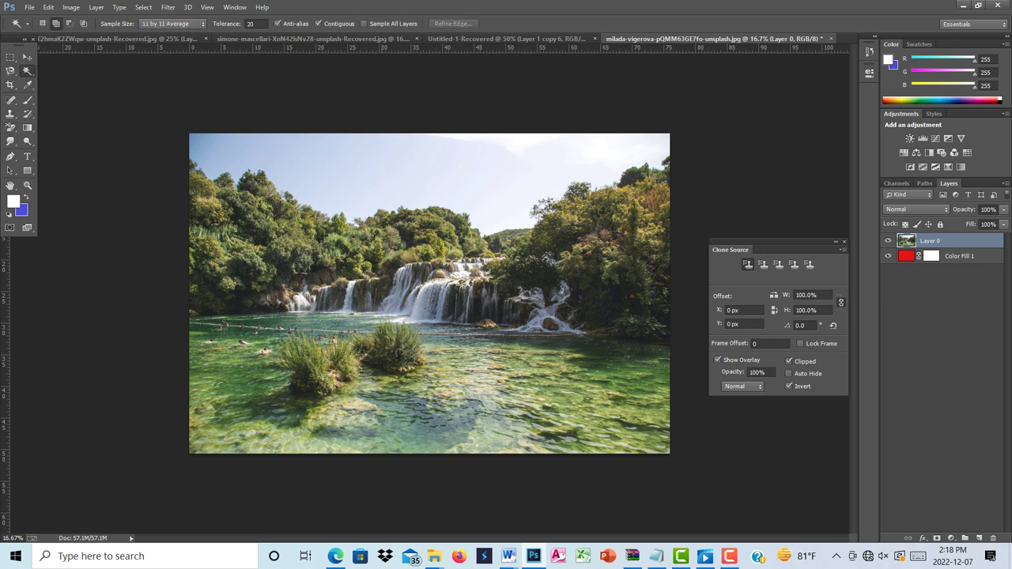
pyautogui.click(404, 173)
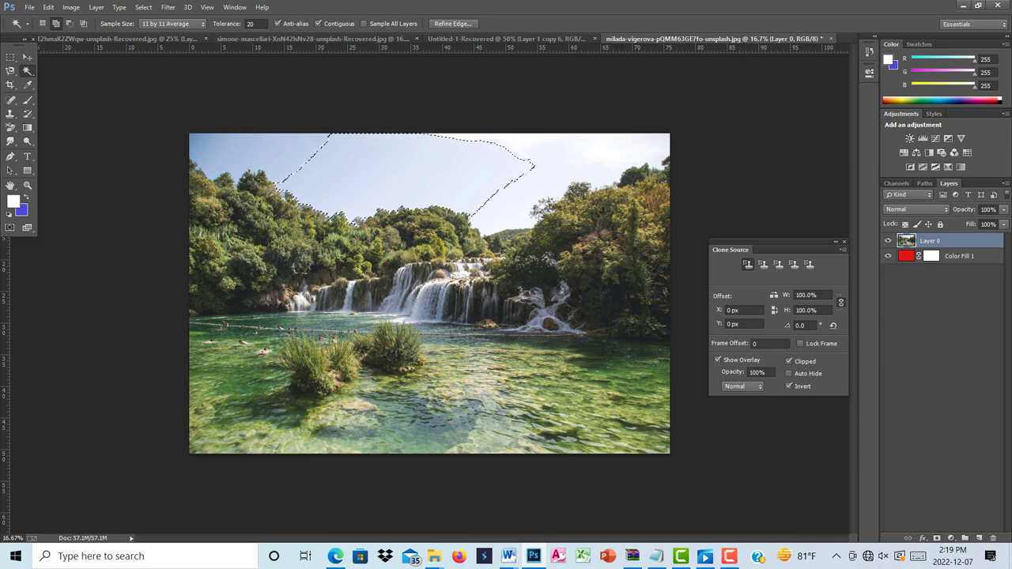
pyautogui.doubleClick(251, 23)
pyautogui.write('50')
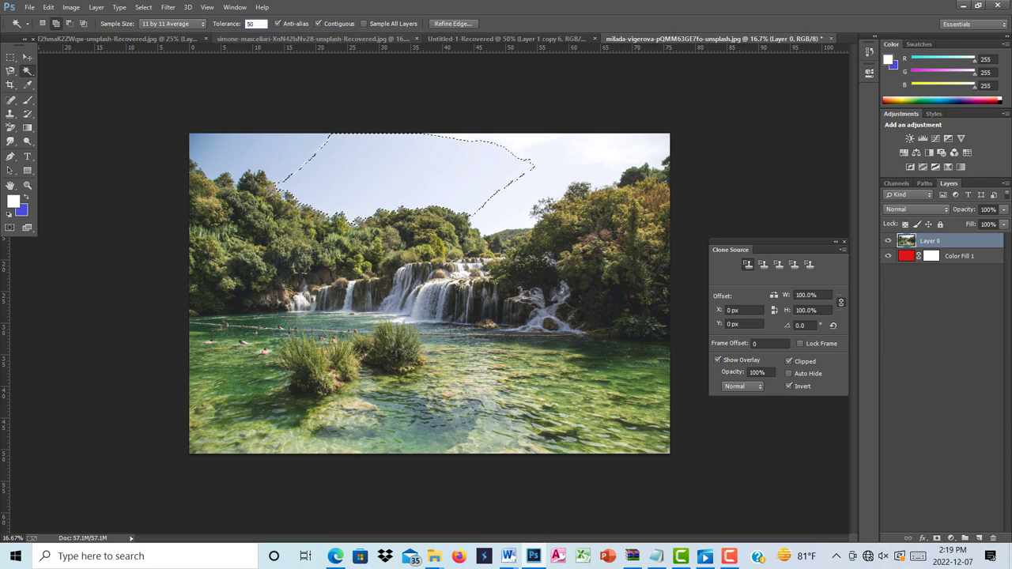
pyautogui.click(537, 178)
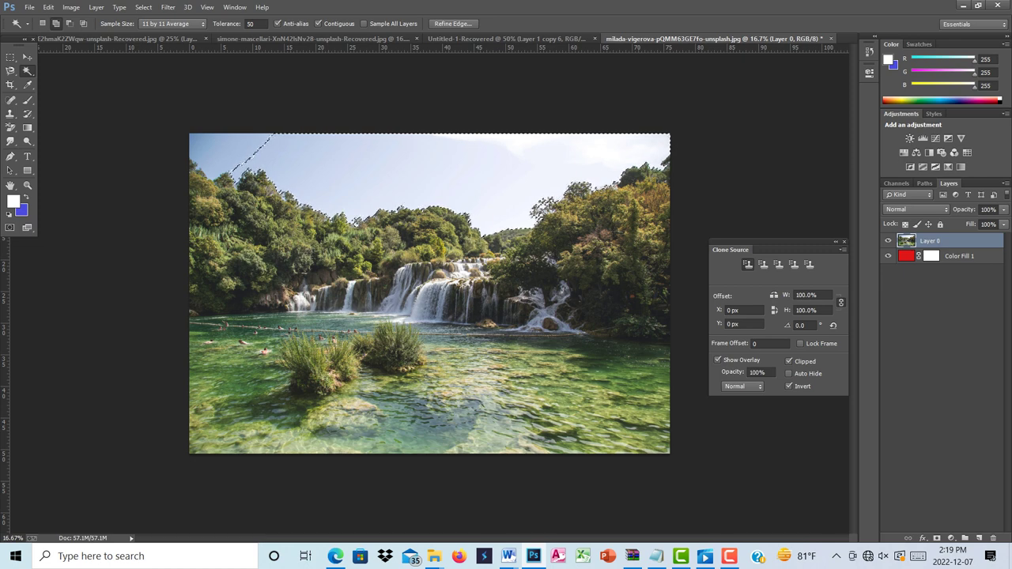
# Step: Extend the sky selection into the remaining corner with the Magic Wand at tolerances of 75 and 100, and delete the selected sky
pyautogui.doubleClick(251, 23)
pyautogui.write('75')
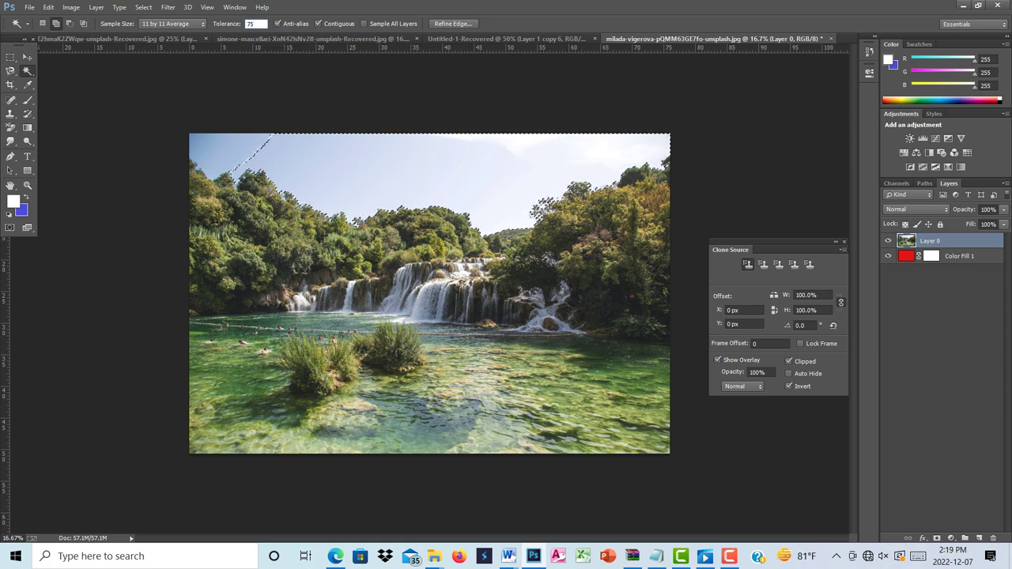
pyautogui.click(224, 152)
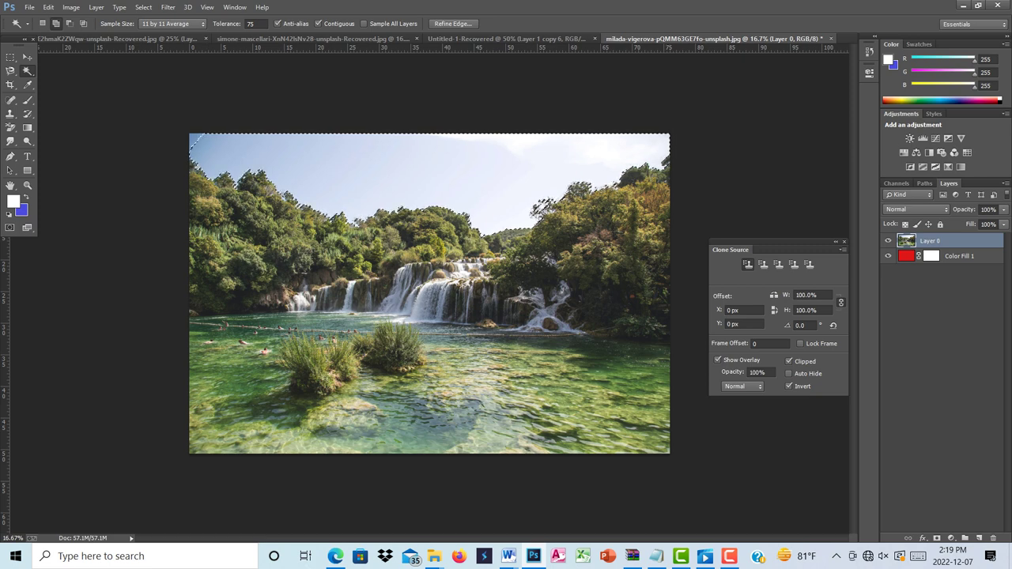
pyautogui.doubleClick(251, 24)
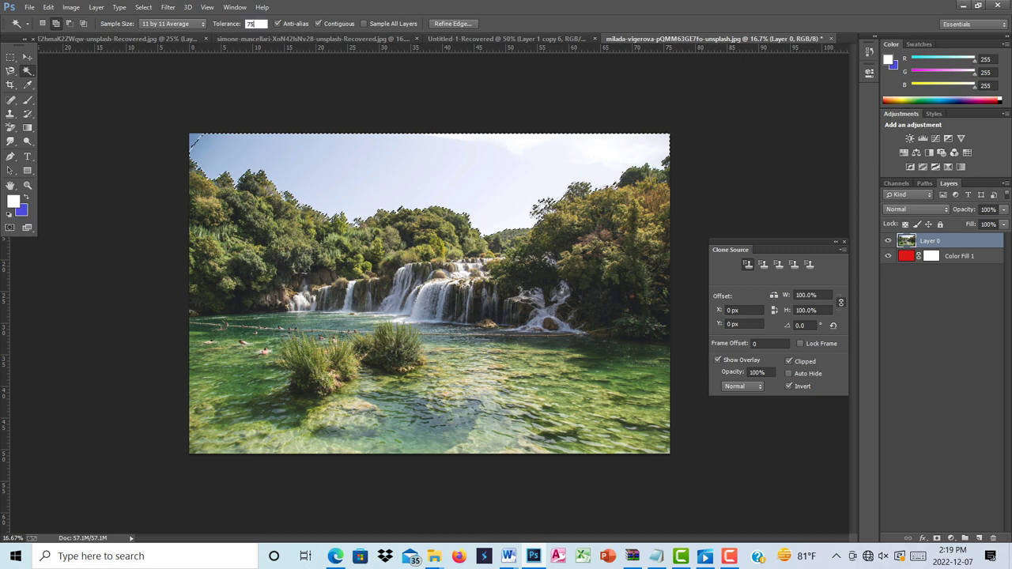
pyautogui.write('100')
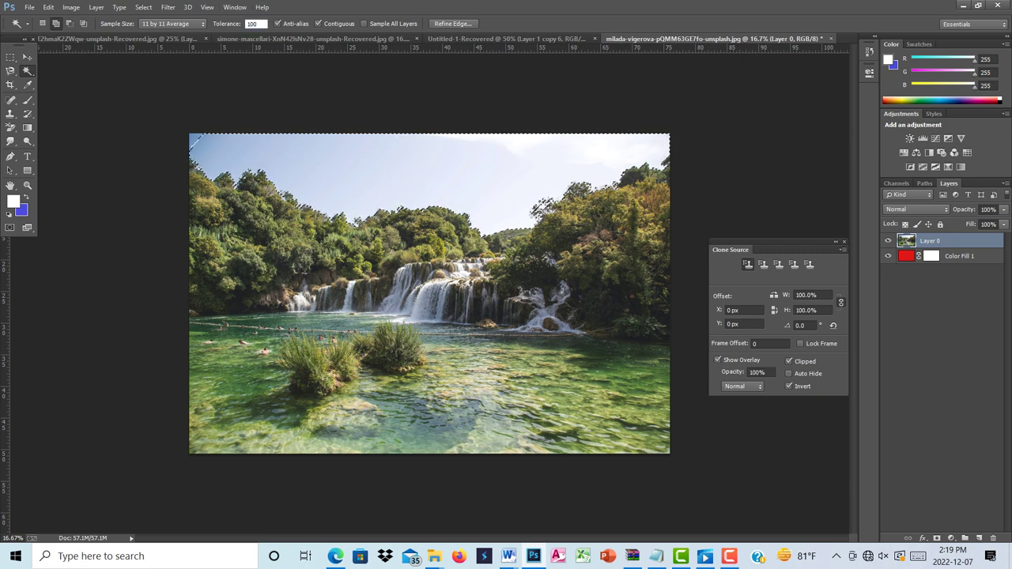
pyautogui.press('Return')
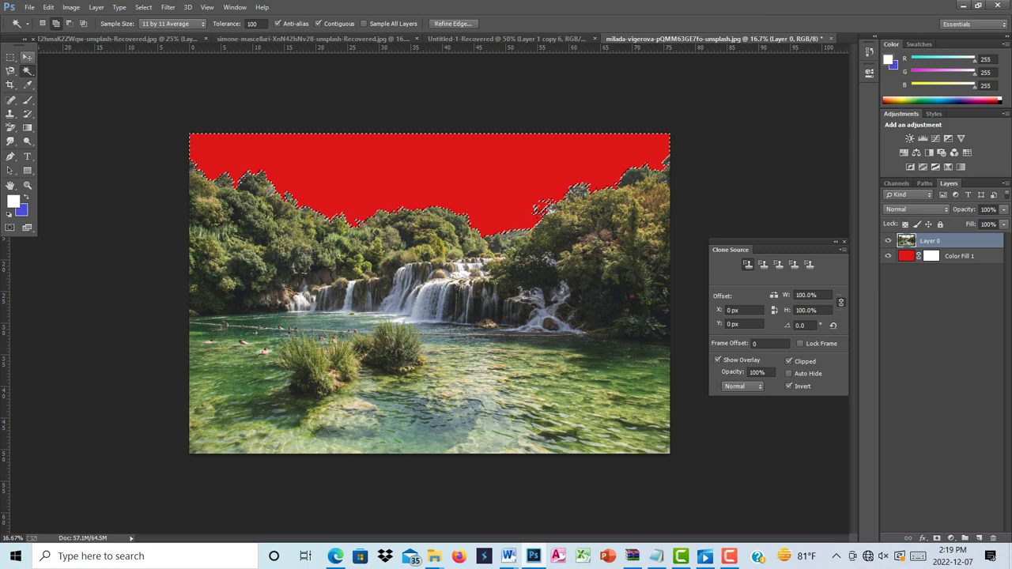
# Step: Deselect the erased sky area, undo the sky deletion, and clear the restored selection
pyautogui.click(27, 57)
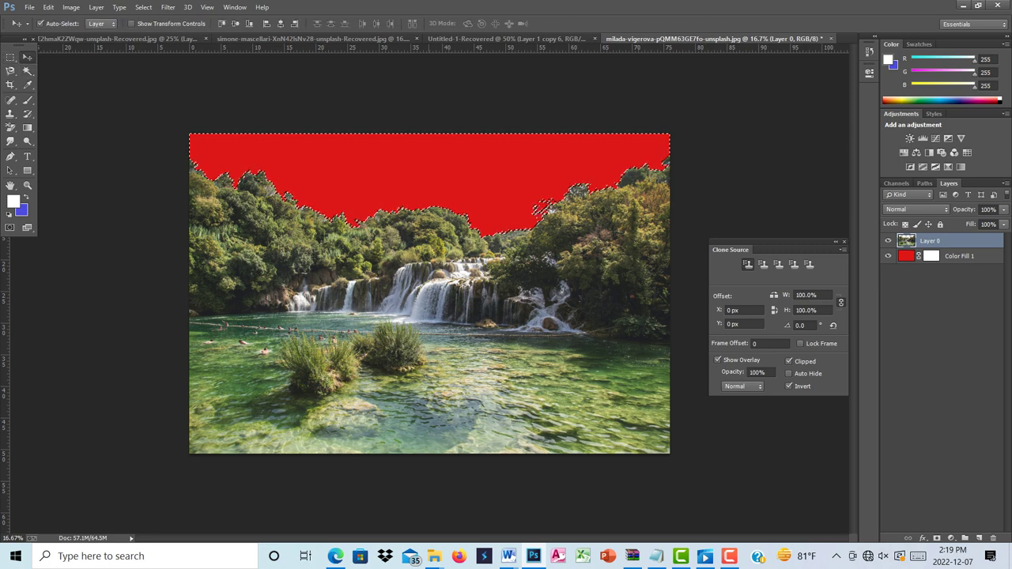
pyautogui.hotkey('ctrl', 'd')
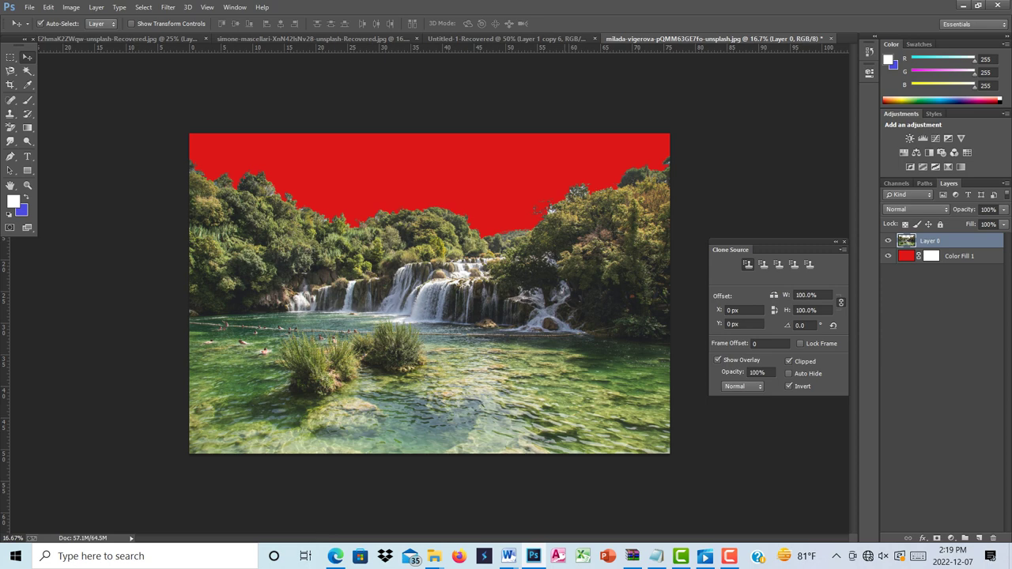
pyautogui.moveTo(540, 209)
pyautogui.mouseDown()
pyautogui.moveTo(585, 280)
pyautogui.moveTo(566, 199)
pyautogui.moveTo(791, 382)
pyautogui.moveTo(742, 197)
pyautogui.moveTo(609, 199)
pyautogui.moveTo(548, 212)
pyautogui.mouseUp()
pyautogui.hotkey('ctrl', 'alt', 'z')
pyautogui.hotkey('ctrl', 'alt', 'z')
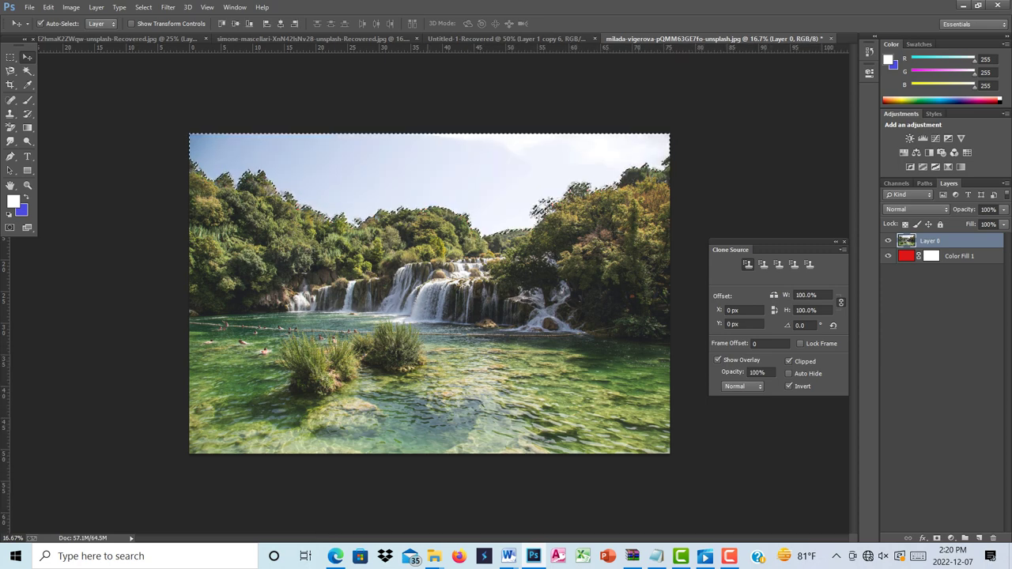
pyautogui.hotkey('ctrl', 'd')
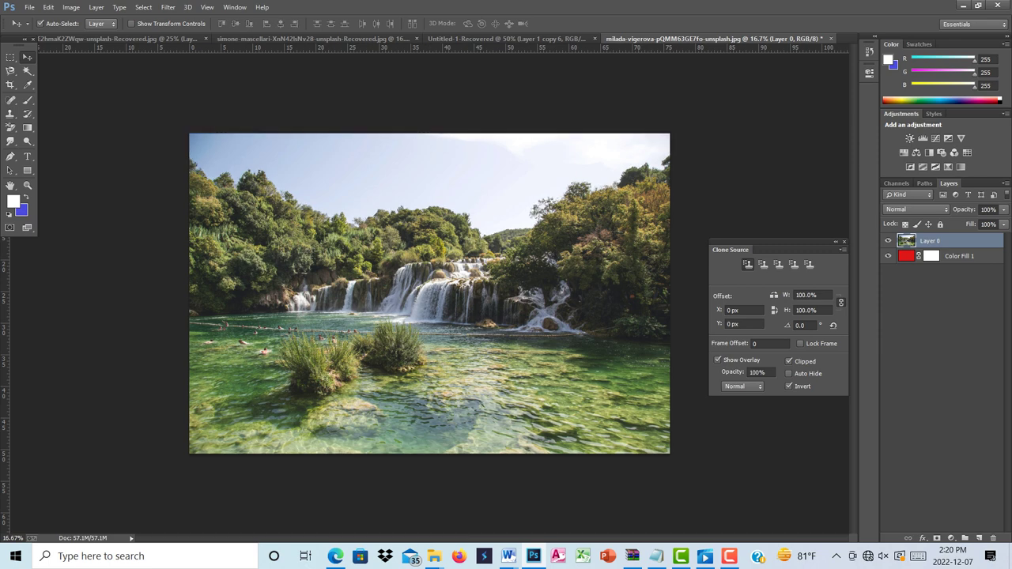
# Step: Activate the Background Eraser tool and enlarge its brush to 400
pyautogui.press('e')
pyautogui.click(11, 127)
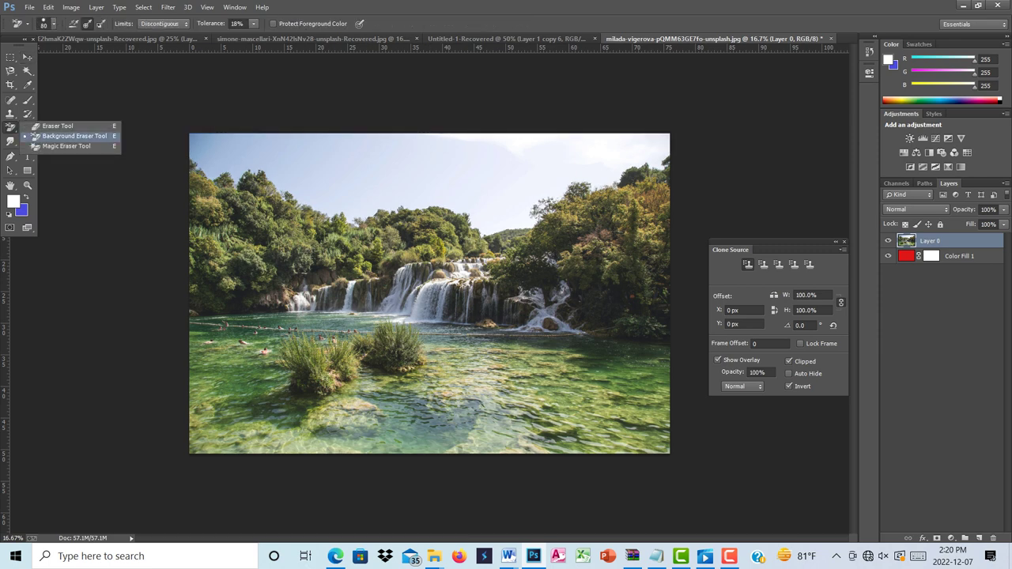
pyautogui.click(75, 136)
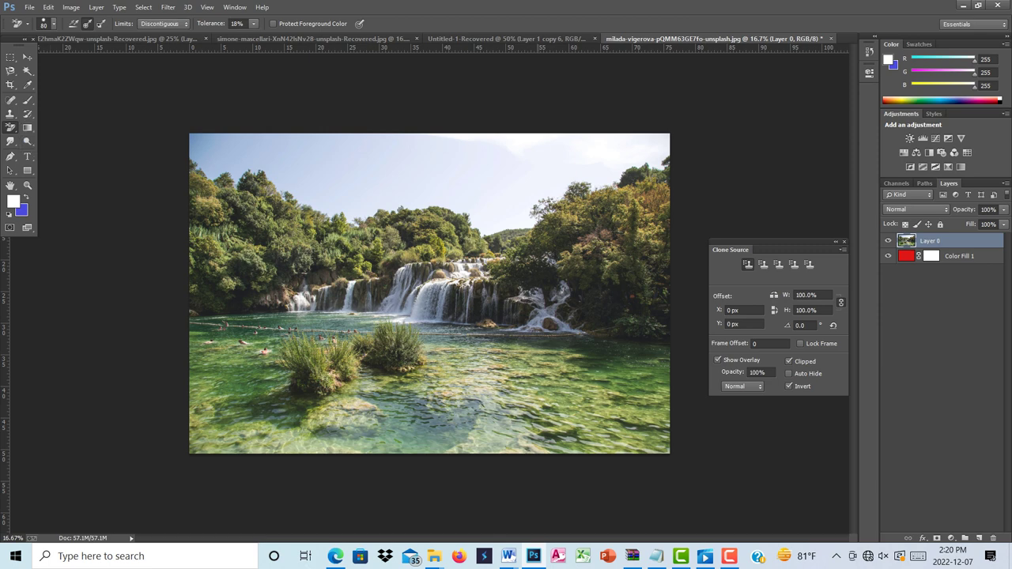
pyautogui.press(']')
pyautogui.press(']')
pyautogui.press(']')
# Step: Erase the sky along the treeline and across the upper photo with the Background Eraser at 18% tolerance
pyautogui.moveTo(601, 167); pyautogui.dragTo(661, 146)
pyautogui.moveTo(603, 187)
pyautogui.mouseDown()
pyautogui.moveTo(571, 190)
pyautogui.moveTo(522, 223)
pyautogui.moveTo(553, 195)
pyautogui.mouseUp()
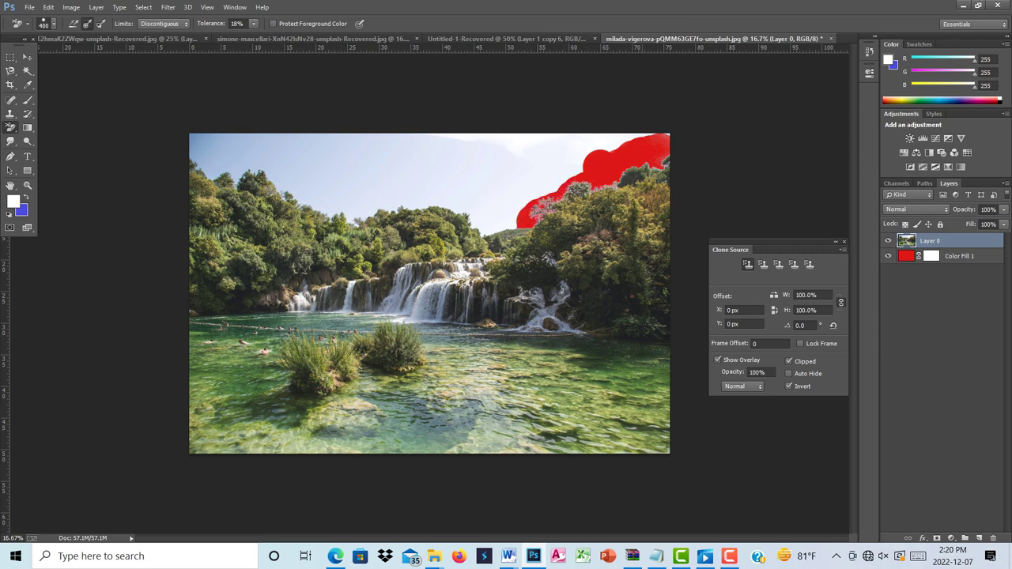
pyautogui.moveTo(554, 194)
pyautogui.mouseDown()
pyautogui.moveTo(529, 215)
pyautogui.moveTo(482, 221)
pyautogui.moveTo(430, 206)
pyautogui.moveTo(366, 212)
pyautogui.moveTo(289, 188)
pyautogui.mouseUp()
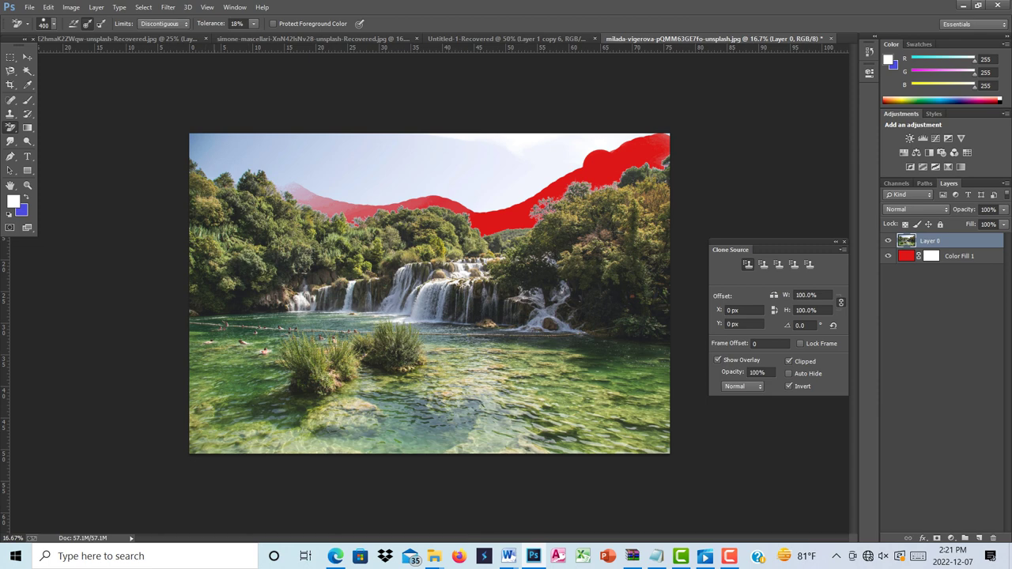
pyautogui.moveTo(293, 186)
pyautogui.mouseDown()
pyautogui.moveTo(348, 198)
pyautogui.moveTo(454, 194)
pyautogui.moveTo(340, 182)
pyautogui.moveTo(518, 196)
pyautogui.moveTo(621, 146)
pyautogui.moveTo(526, 162)
pyautogui.moveTo(653, 138)
pyautogui.moveTo(392, 143)
pyautogui.moveTo(348, 154)
pyautogui.moveTo(514, 173)
pyautogui.mouseUp()
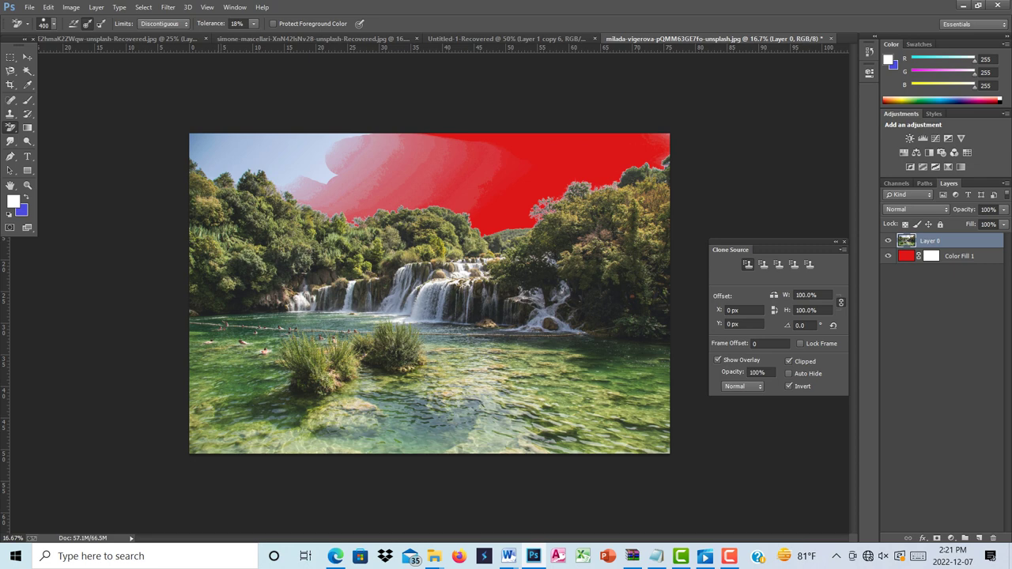
pyautogui.moveTo(215, 162)
pyautogui.mouseDown()
pyautogui.moveTo(252, 161)
pyautogui.moveTo(198, 165)
pyautogui.moveTo(212, 141)
pyautogui.moveTo(364, 154)
pyautogui.moveTo(309, 178)
pyautogui.moveTo(400, 196)
pyautogui.moveTo(360, 217)
pyautogui.moveTo(459, 198)
pyautogui.moveTo(379, 184)
pyautogui.moveTo(447, 183)
pyautogui.moveTo(396, 164)
pyautogui.moveTo(427, 158)
pyautogui.moveTo(383, 154)
pyautogui.mouseUp()
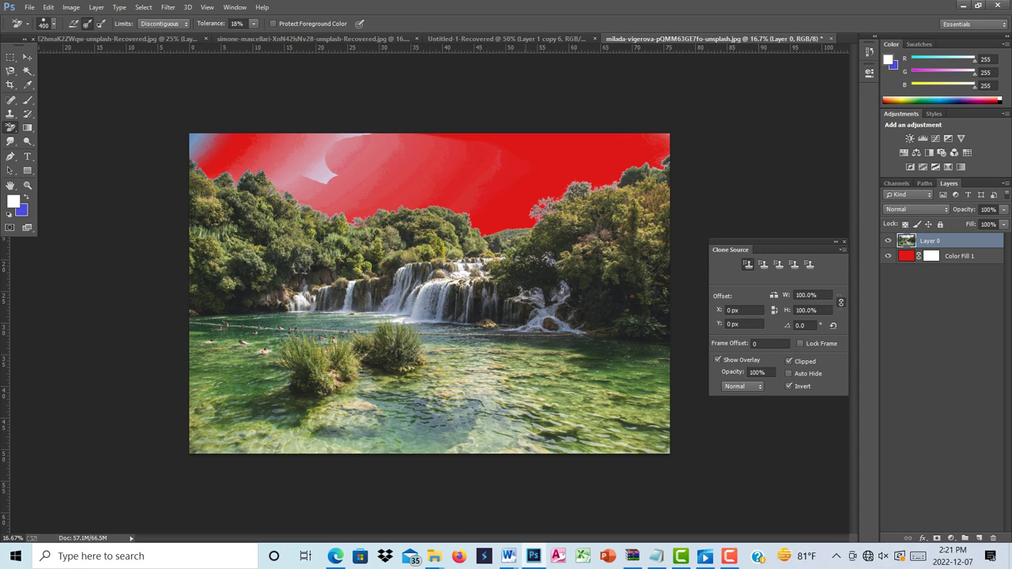
# Step: Erase parts of the white waterfall and the leftover sky patches with the Background Eraser
pyautogui.moveTo(424, 290)
pyautogui.mouseDown()
pyautogui.moveTo(400, 310)
pyautogui.moveTo(420, 319)
pyautogui.mouseUp()
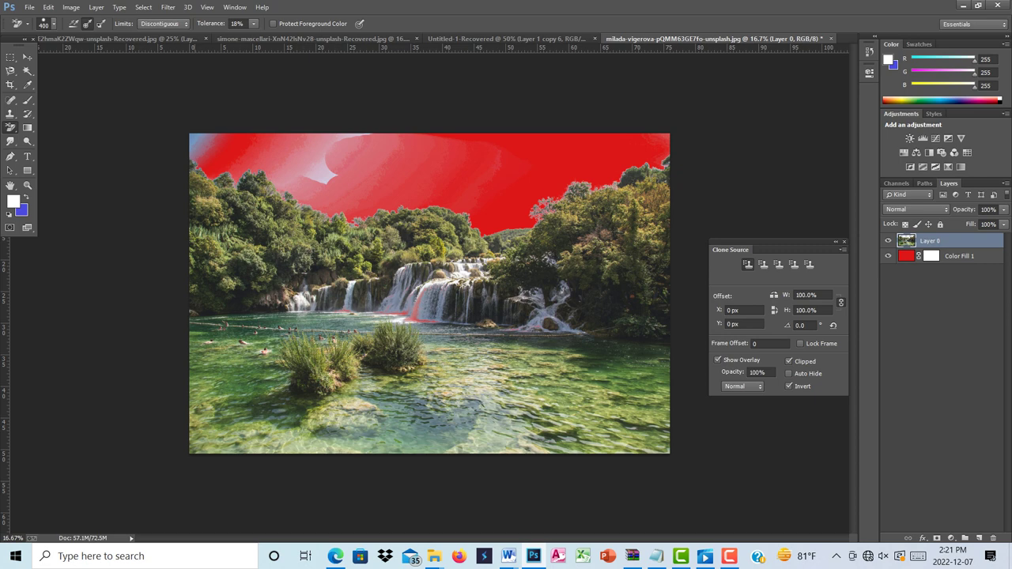
pyautogui.click(192, 136)
pyautogui.click(198, 139)
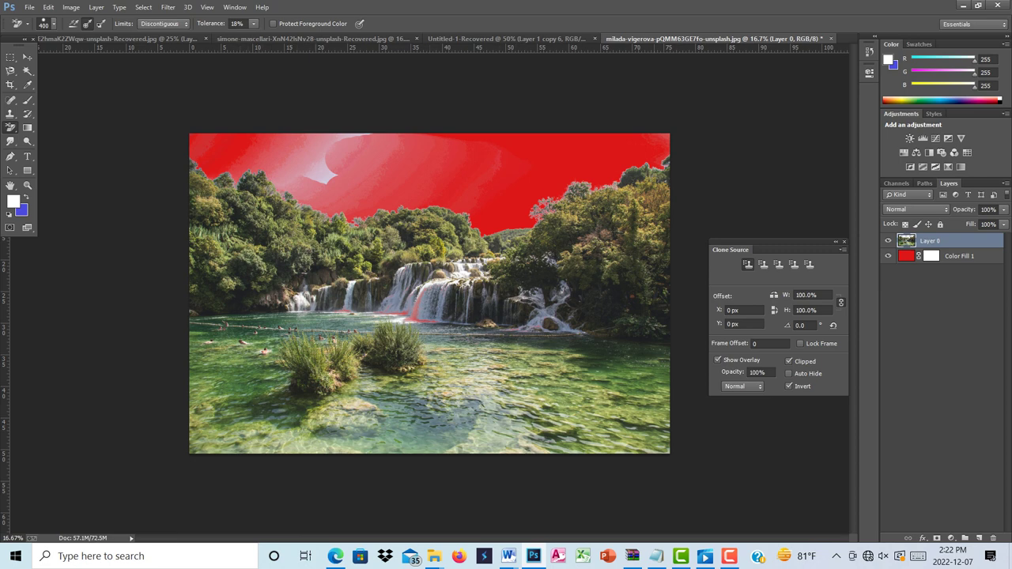
pyautogui.moveTo(325, 173)
pyautogui.mouseDown()
pyautogui.moveTo(327, 158)
pyautogui.moveTo(353, 177)
pyautogui.moveTo(451, 148)
pyautogui.moveTo(467, 178)
pyautogui.moveTo(320, 202)
pyautogui.moveTo(387, 175)
pyautogui.mouseUp()
pyautogui.moveTo(303, 196)
pyautogui.mouseDown()
pyautogui.moveTo(278, 168)
pyautogui.moveTo(275, 139)
pyautogui.mouseUp()
pyautogui.moveTo(352, 289)
pyautogui.mouseDown()
pyautogui.moveTo(380, 301)
pyautogui.moveTo(450, 289)
pyautogui.moveTo(388, 313)
pyautogui.mouseUp()
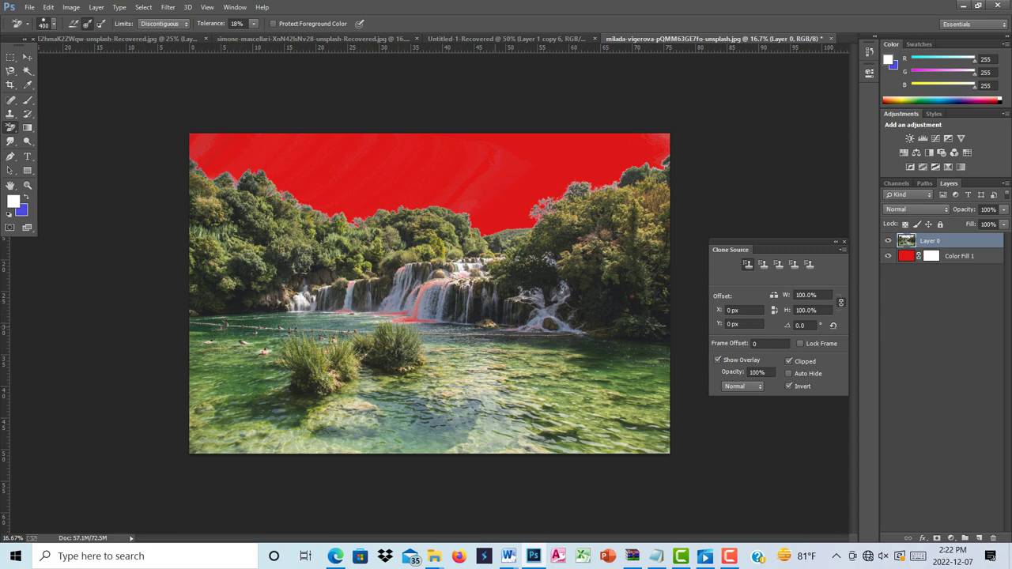
pyautogui.click(302, 300)
pyautogui.click(462, 272)
# Step: Undo all the Background Eraser strokes on the photo layer and clear the restored sky selection
pyautogui.hotkey('ctrl', 'z')
pyautogui.hotkey('ctrl', 'z')
pyautogui.hotkey('ctrl', 'alt', 'z')
pyautogui.hotkey('ctrl', 'alt', 'z')
pyautogui.hotkey('ctrl', 'alt', 'z')
pyautogui.hotkey('ctrl', 'alt', 'z')
pyautogui.hotkey('ctrl', 'alt', 'z')
pyautogui.hotkey('ctrl', 'alt', 'z')
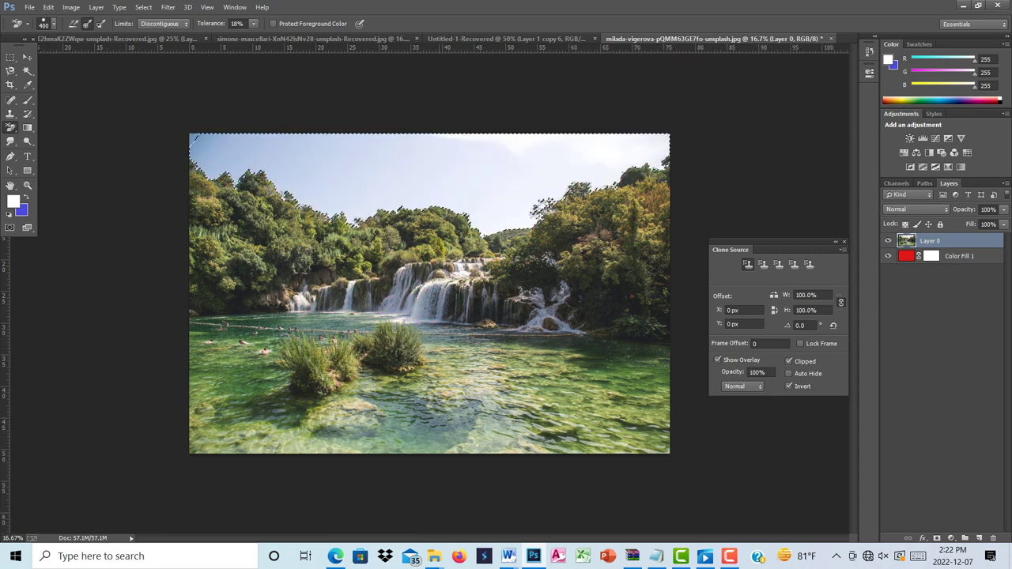
pyautogui.hotkey('ctrl', 'd')
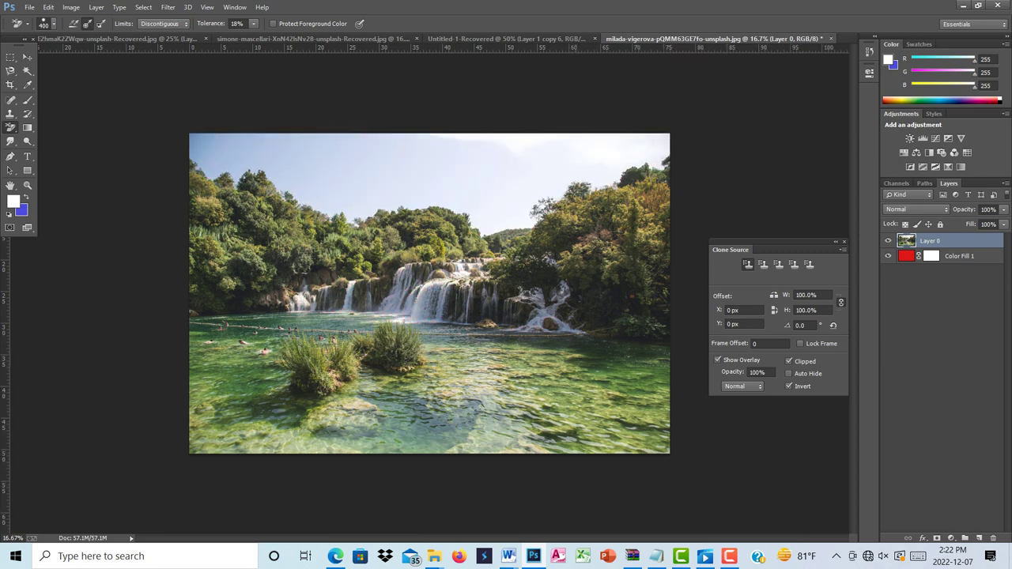
# Step: Try erasing a horizontal band of sky above the right-hand trees with the Background Eraser, and undo it
pyautogui.moveTo(562, 164)
pyautogui.mouseDown()
pyautogui.moveTo(476, 168)
pyautogui.moveTo(611, 163)
pyautogui.mouseUp()
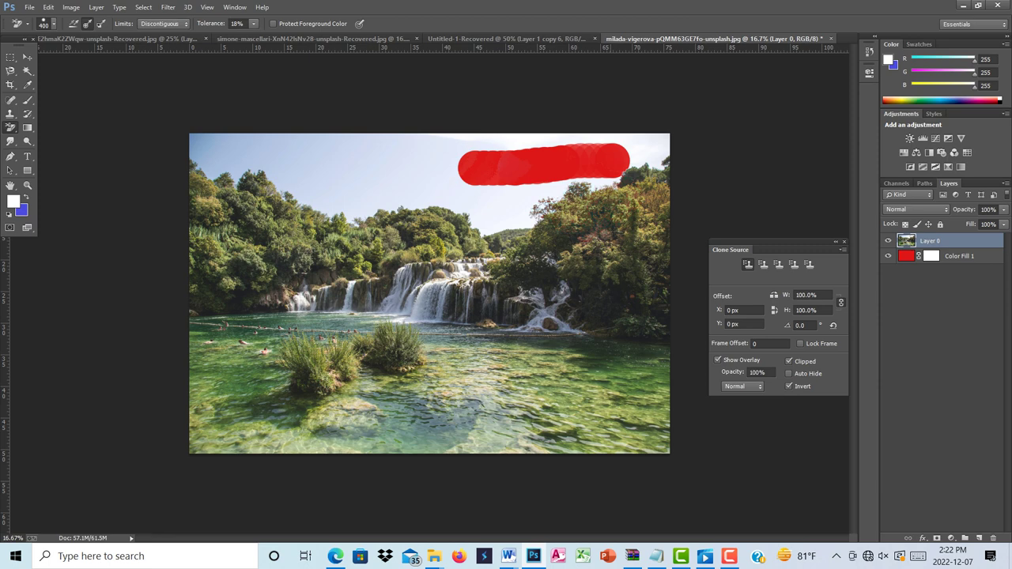
pyautogui.hotkey('ctrl', 'alt', 'z')
pyautogui.hotkey('ctrl', 'alt', 'z')
pyautogui.hotkey('ctrl', 'alt', 'z')
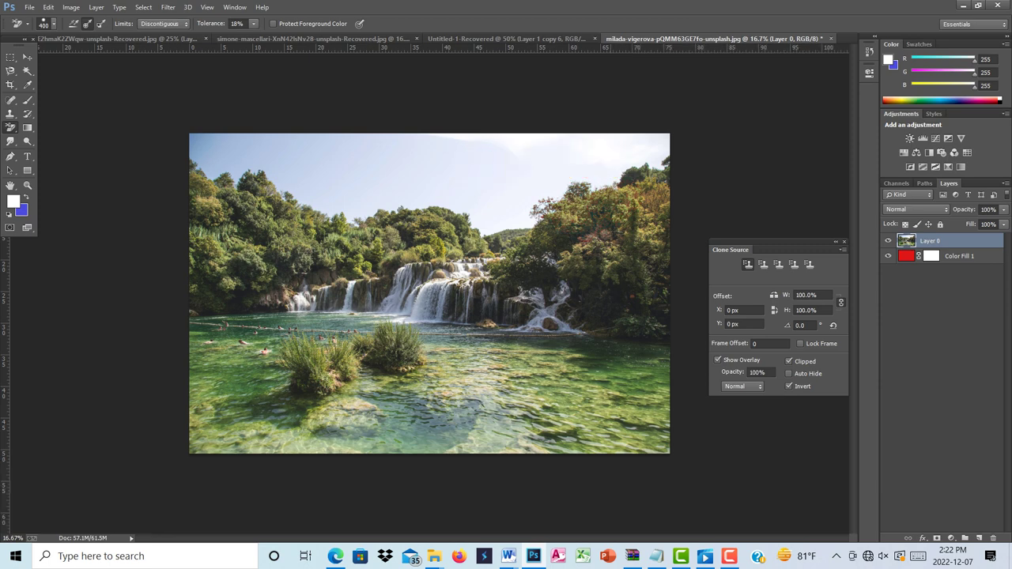
pyautogui.hotkey('ctrl', 'alt', 'z')
# Step: Erase the sky from the right-hand trees to past the middle of the photo with the Background Eraser
pyautogui.moveTo(643, 154)
pyautogui.mouseDown()
pyautogui.moveTo(589, 177)
pyautogui.moveTo(661, 146)
pyautogui.moveTo(563, 158)
pyautogui.moveTo(568, 174)
pyautogui.moveTo(500, 146)
pyautogui.moveTo(554, 198)
pyautogui.moveTo(482, 225)
pyautogui.moveTo(411, 209)
pyautogui.moveTo(336, 214)
pyautogui.moveTo(490, 202)
pyautogui.moveTo(372, 195)
pyautogui.moveTo(302, 204)
pyautogui.moveTo(332, 185)
pyautogui.moveTo(506, 190)
pyautogui.moveTo(427, 158)
pyautogui.moveTo(475, 143)
pyautogui.moveTo(372, 151)
pyautogui.moveTo(376, 136)
pyautogui.mouseUp()
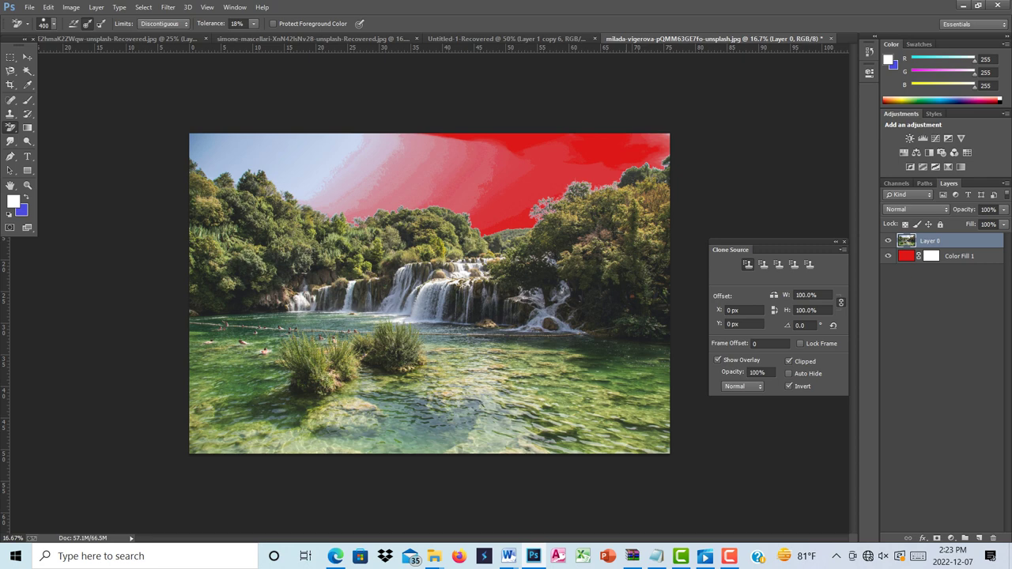
# Step: Look through the other open documents, ending on Untitled-1-Recovered
pyautogui.hotkey('ctrl', 'Tab')
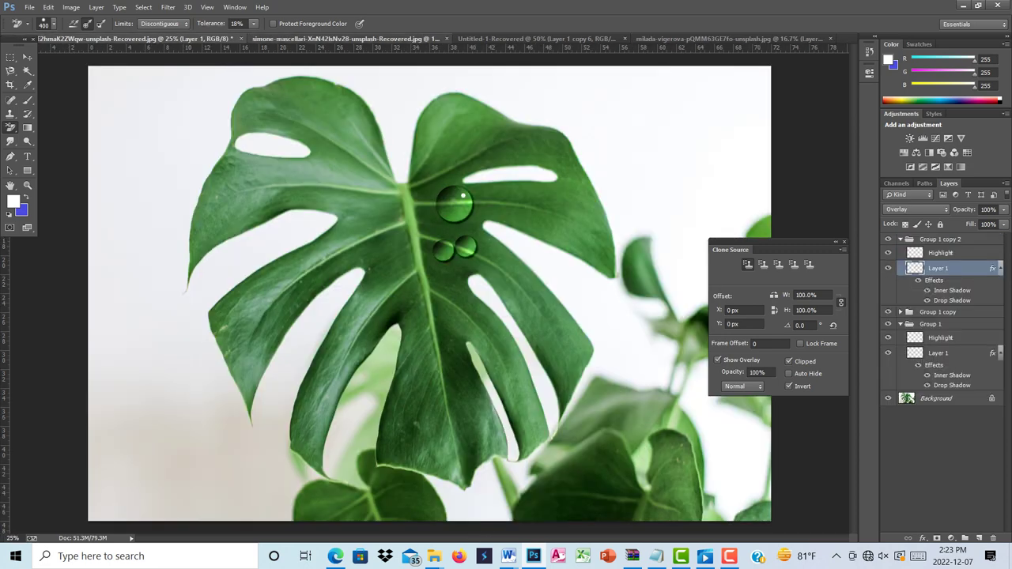
pyautogui.hotkey('ctrl', 'Tab')
pyautogui.hotkey('ctrl', 'Tab')
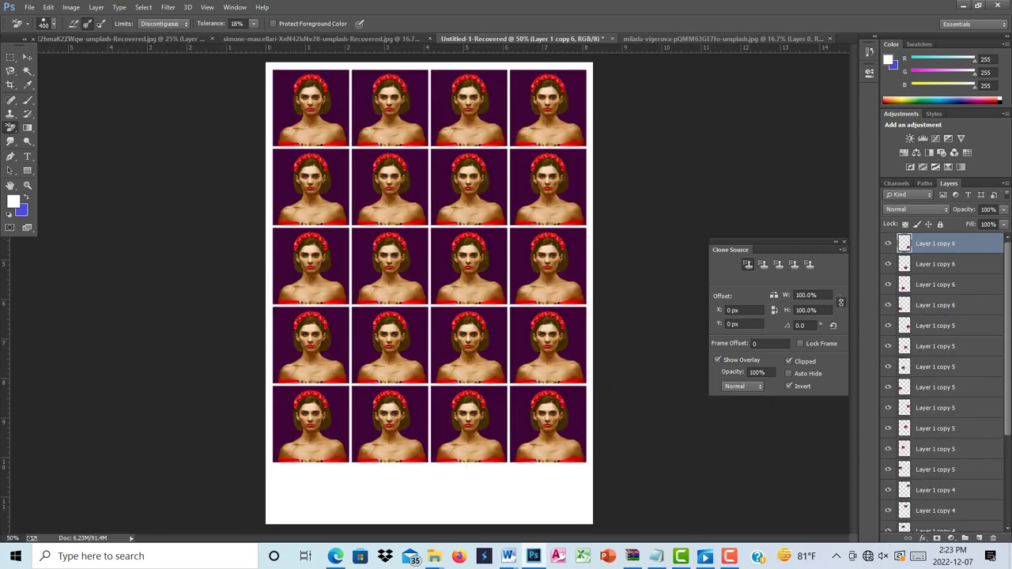
# Step: Look through the image files in New folder for a photo to open for the eraser demonstration
pyautogui.click(29, 7)
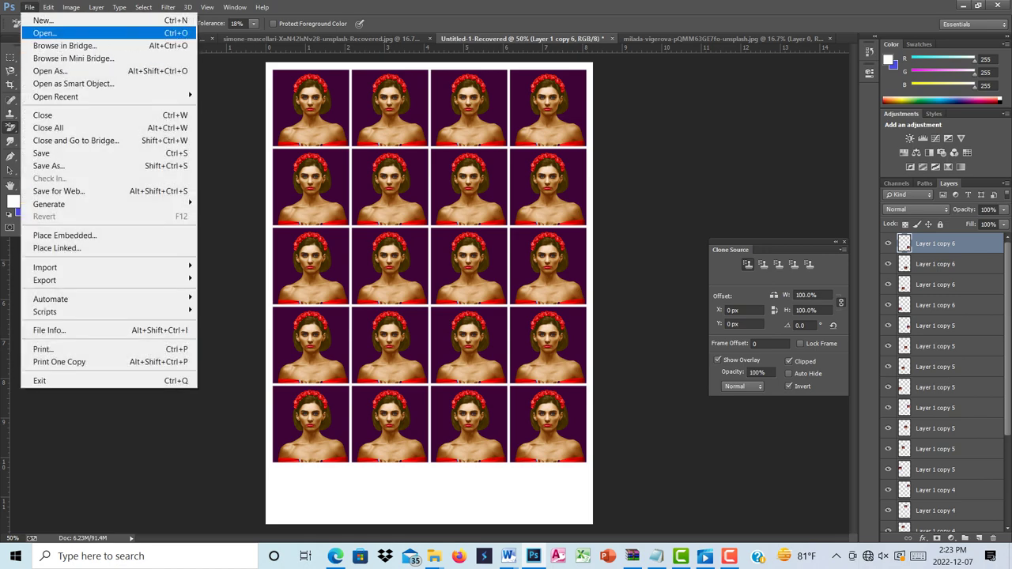
pyautogui.click(44, 33)
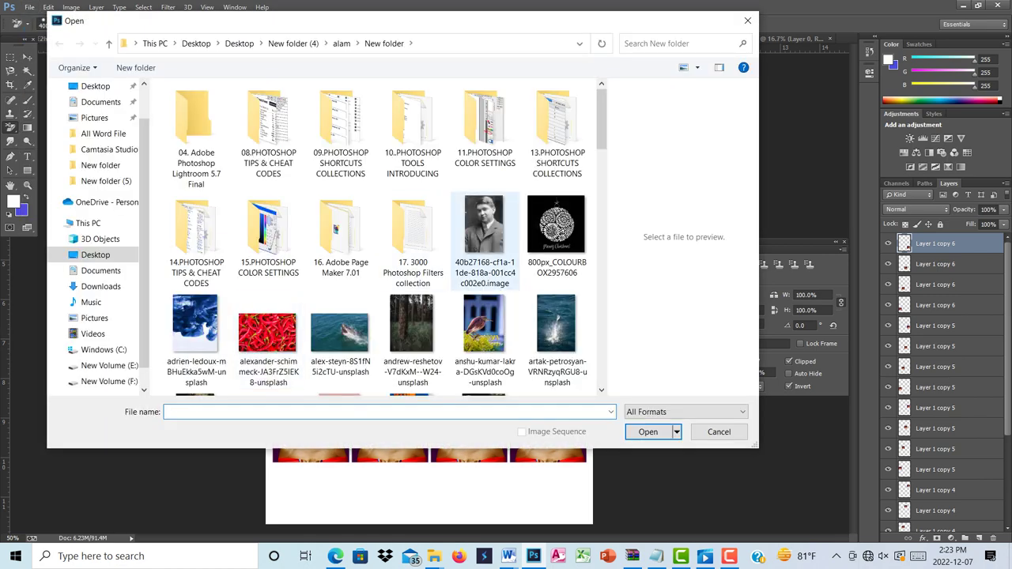
pyautogui.scroll(-5, 412, 241)
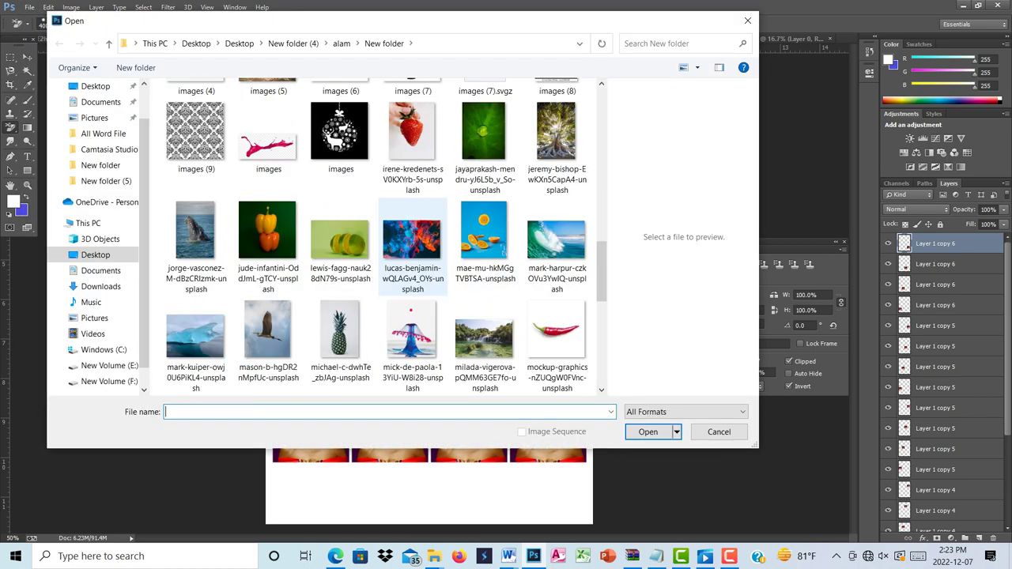
pyautogui.scroll(-5, 412, 242)
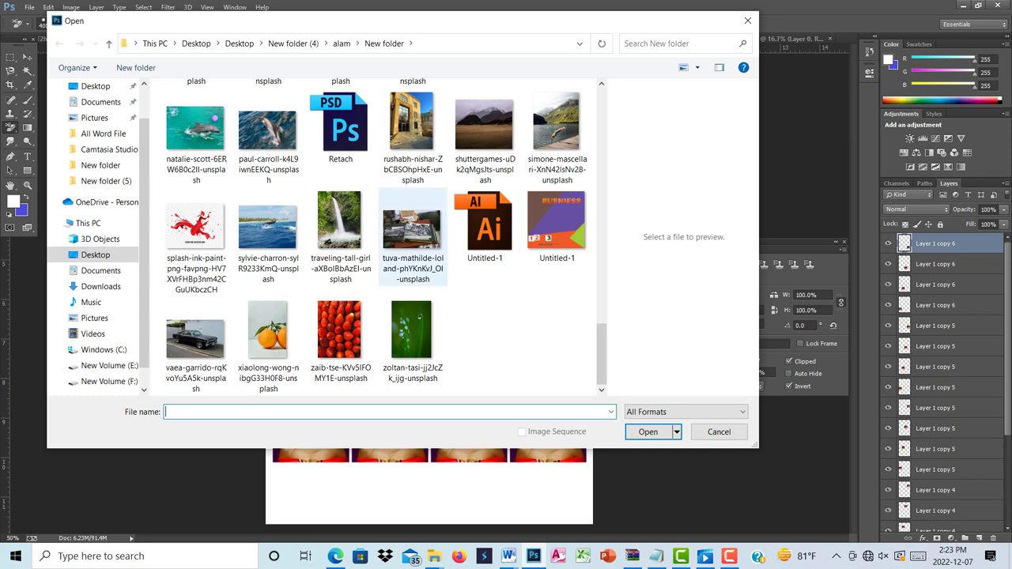
pyautogui.scroll(10, 412, 242)
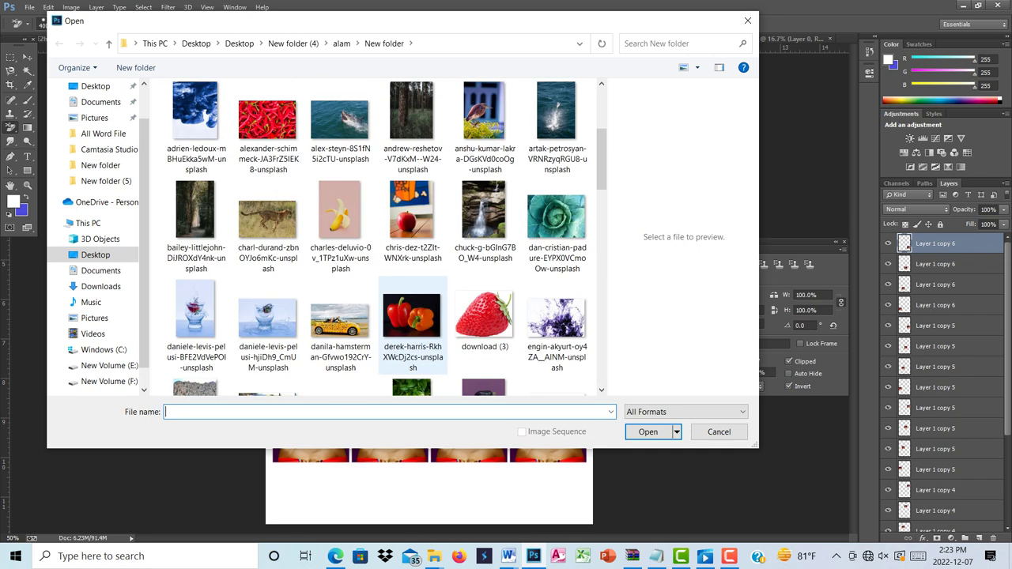
pyautogui.scroll(-2, 412, 241)
pyautogui.scroll(-2, 412, 241)
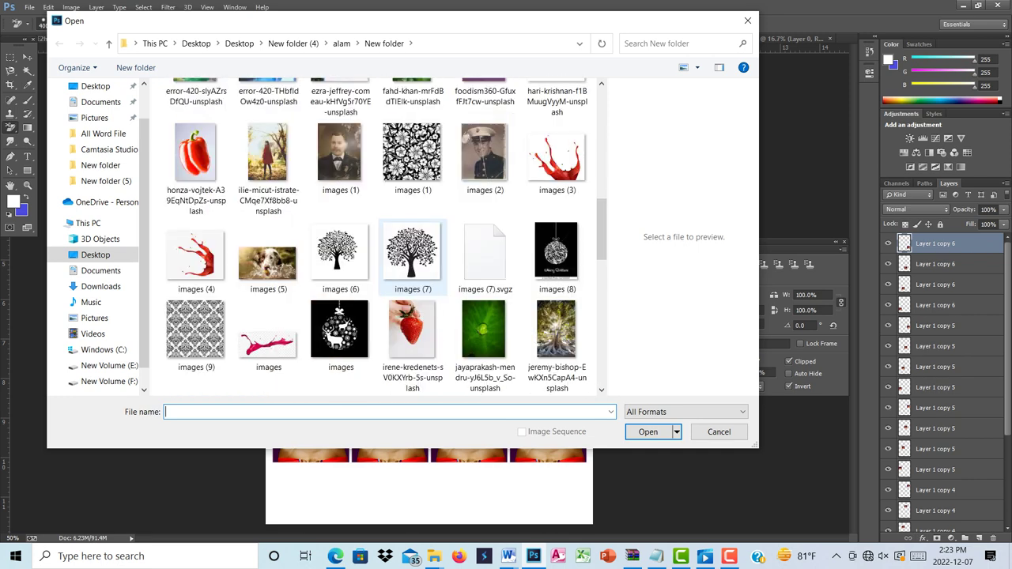
pyautogui.scroll(4, 412, 287)
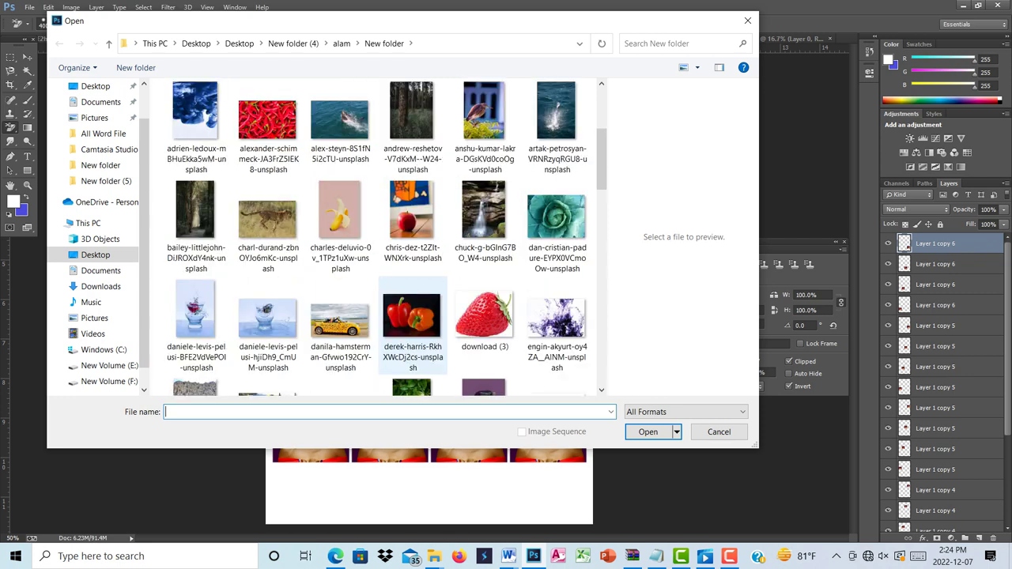
pyautogui.scroll(2, 412, 286)
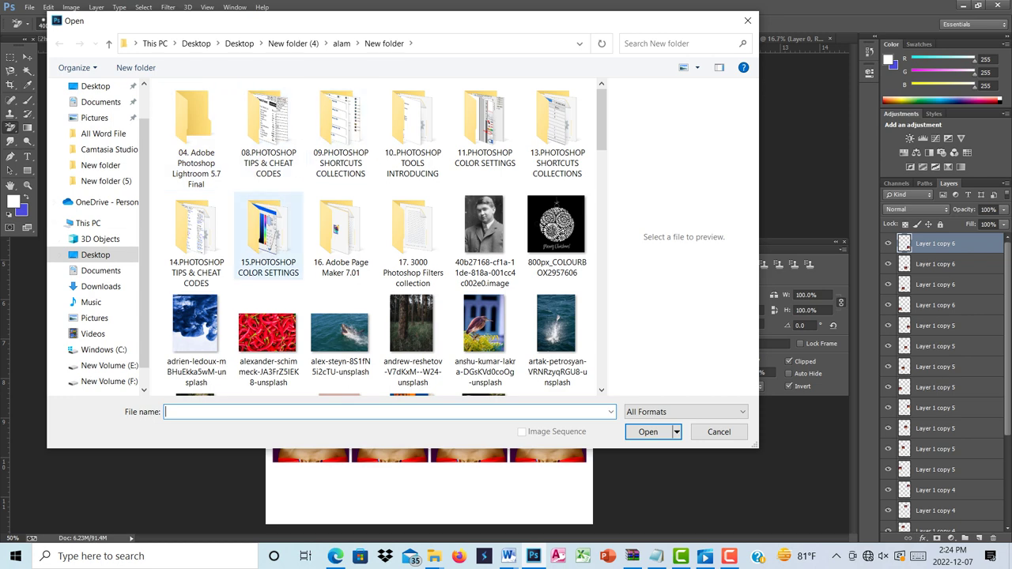
pyautogui.scroll(-2, 379, 238)
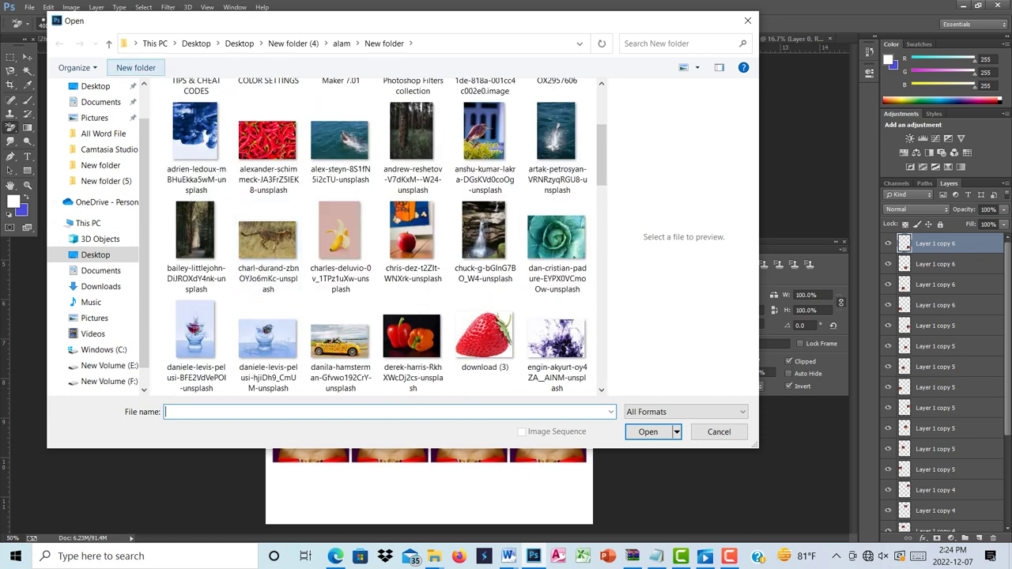
pyautogui.scroll(2, 269, 146)
# Step: Browse again from the Desktop folder through New folder (4) and its alam subfolder, examining the images in New folder
pyautogui.click(95, 255)
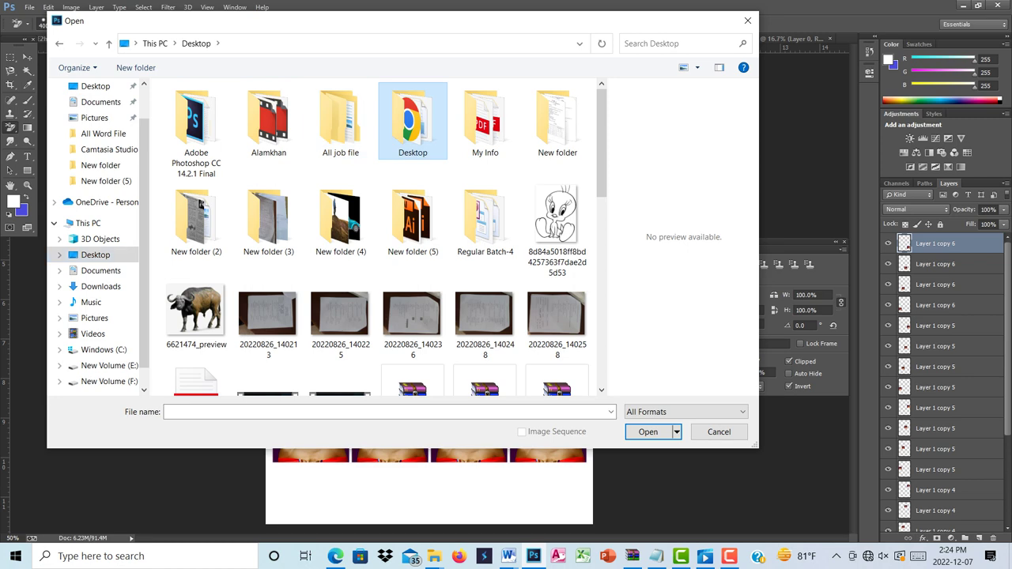
pyautogui.doubleClick(412, 120)
pyautogui.scroll(-1, 413, 229)
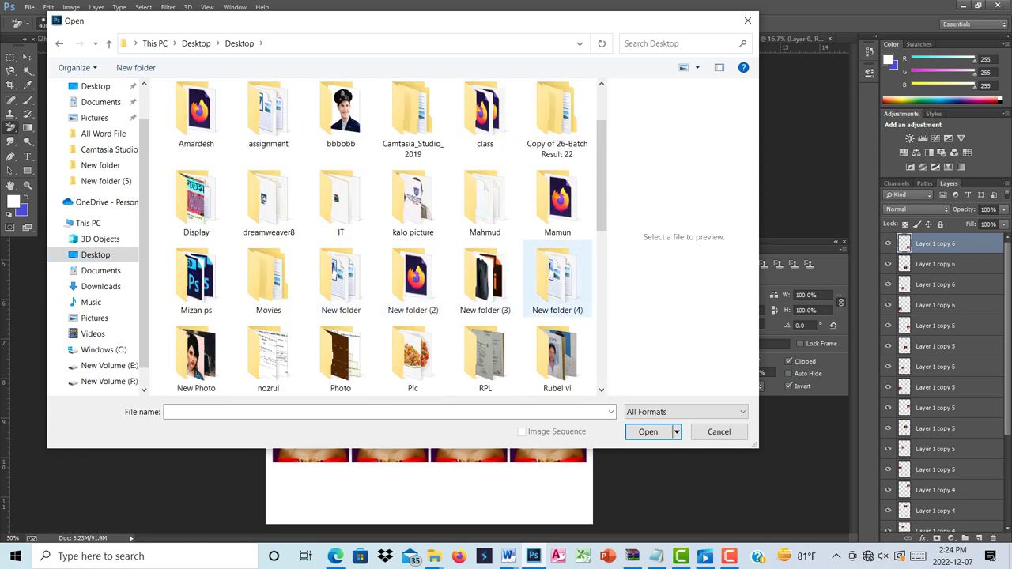
pyautogui.doubleClick(558, 281)
pyautogui.scroll(-10, 412, 301)
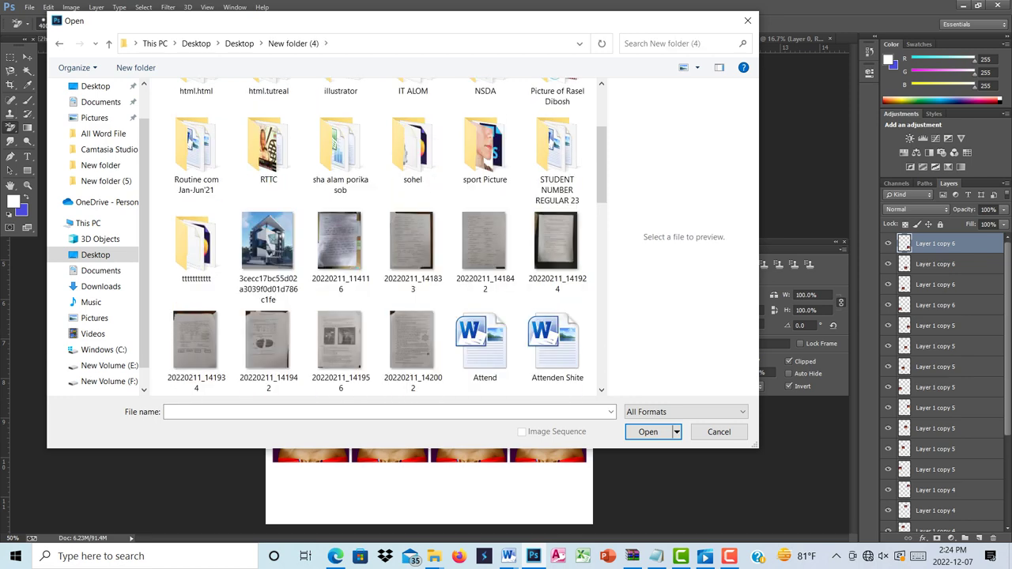
pyautogui.scroll(4, 413, 300)
pyautogui.scroll(6, 413, 300)
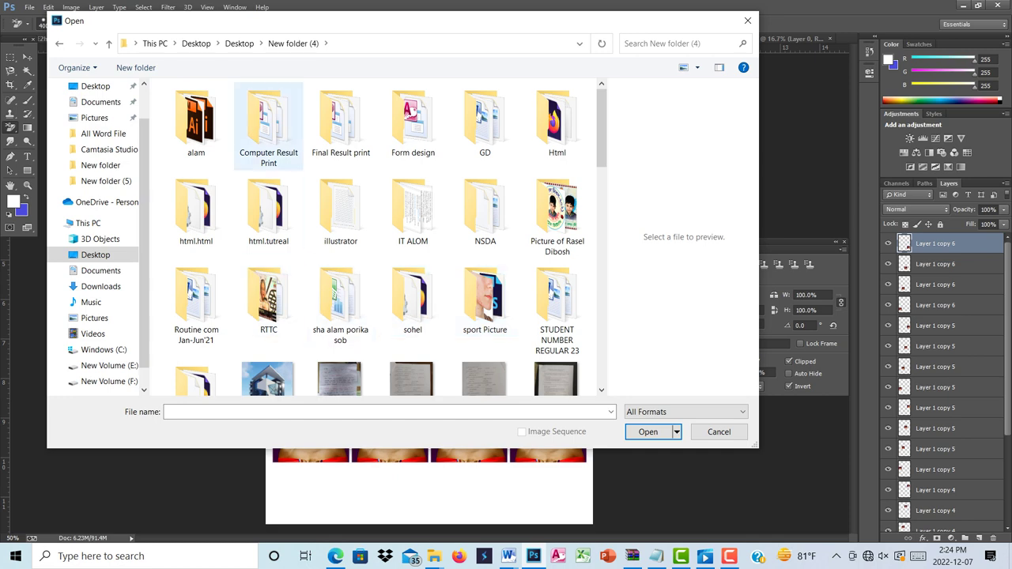
pyautogui.click(196, 122)
pyautogui.press('Return')
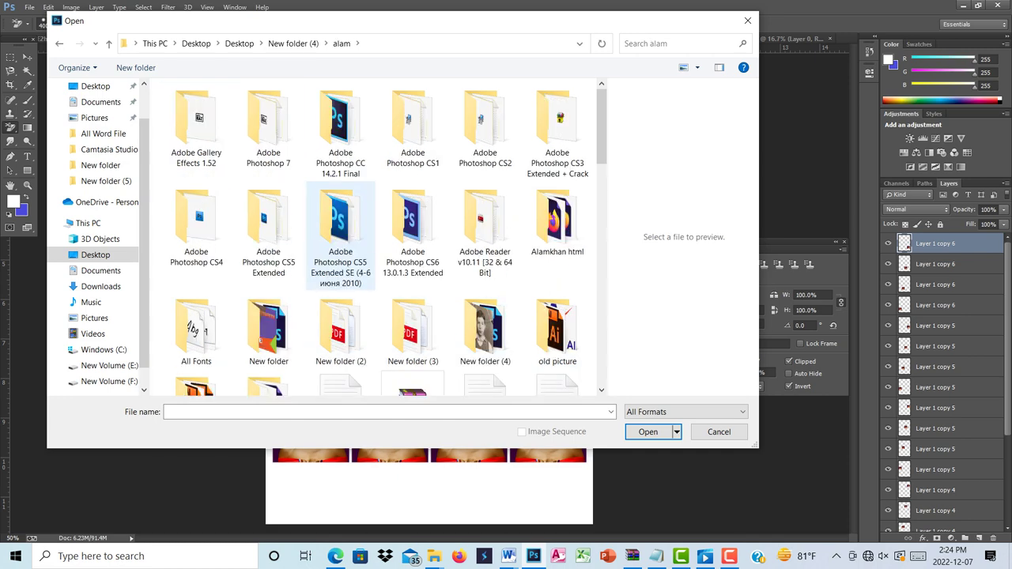
pyautogui.scroll(-2, 413, 242)
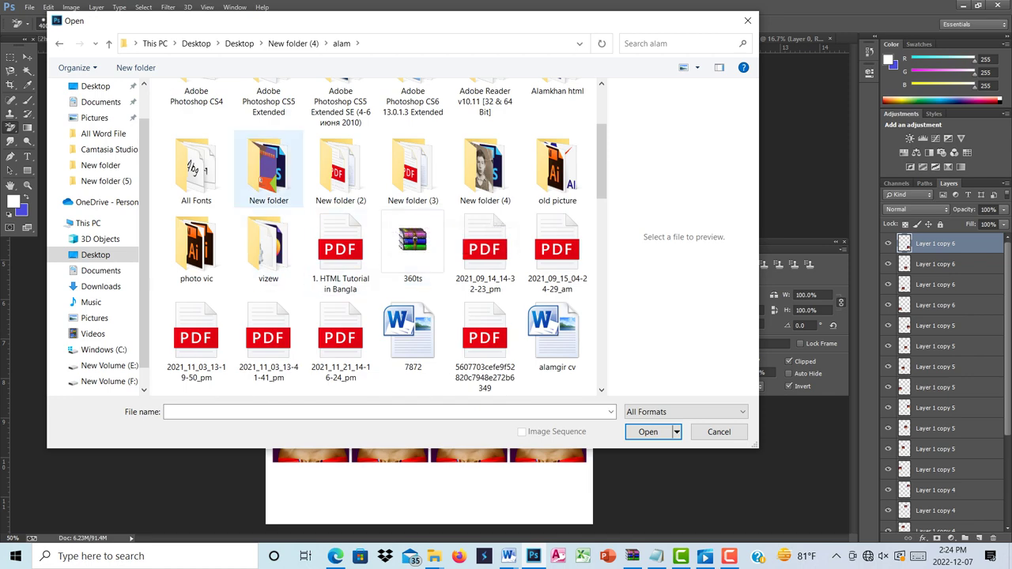
pyautogui.doubleClick(268, 167)
pyautogui.scroll(-10, 376, 237)
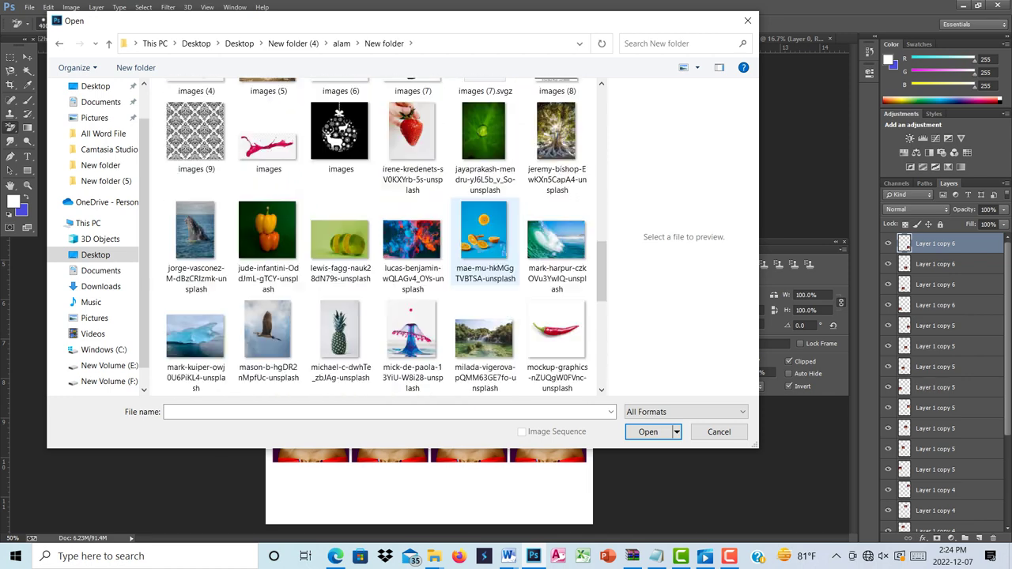
pyautogui.scroll(-3, 485, 238)
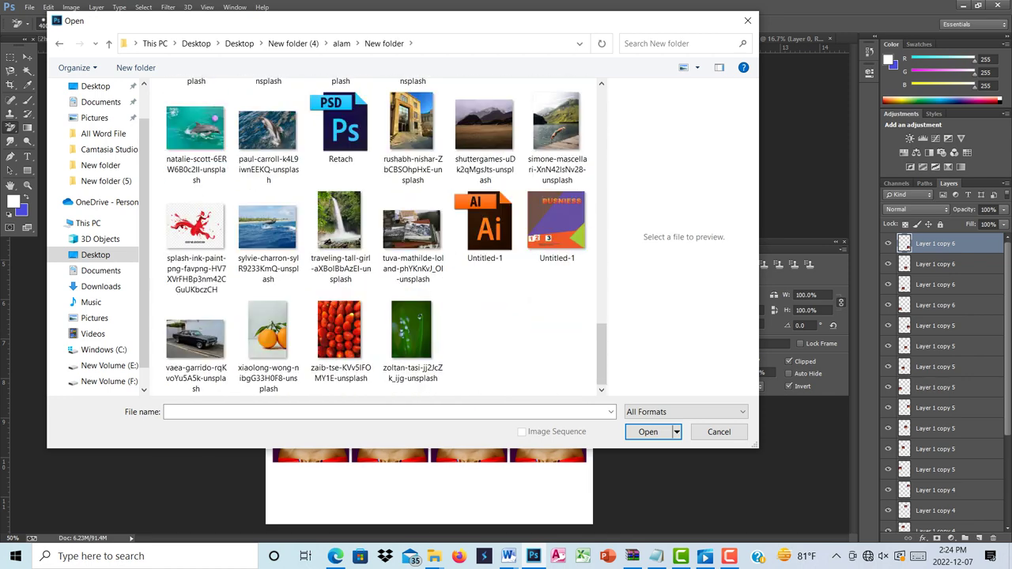
# Step: Open the black-and-white portrait of a woman in a striped shirt from New folder (4) inside alam
pyautogui.press('BackSpace')
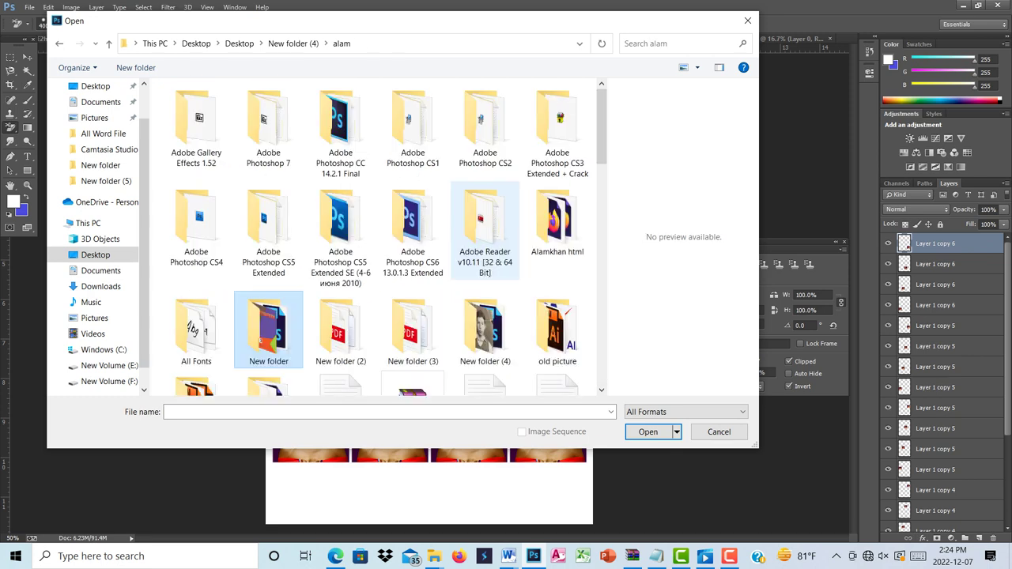
pyautogui.doubleClick(485, 328)
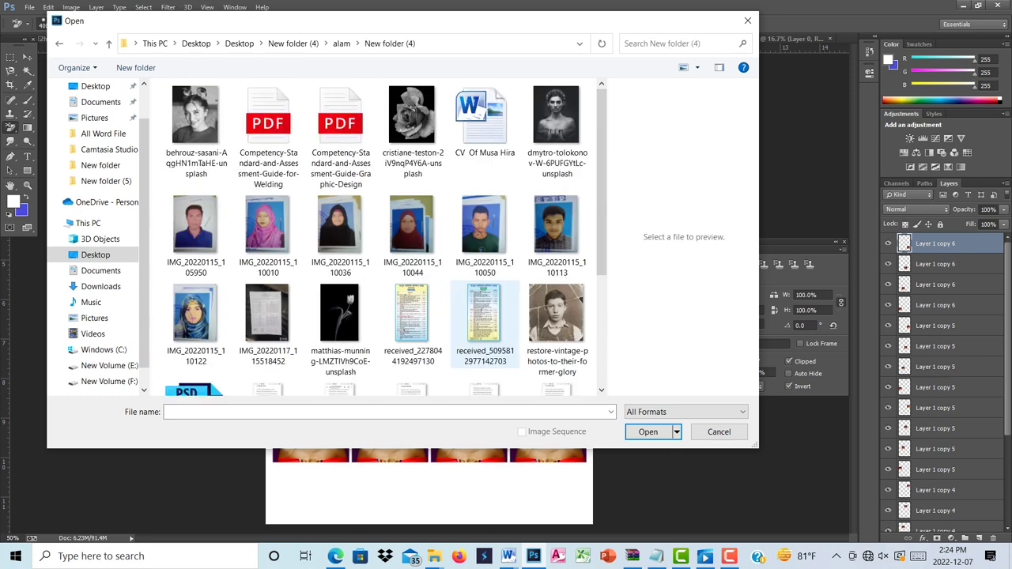
pyautogui.scroll(-3, 485, 329)
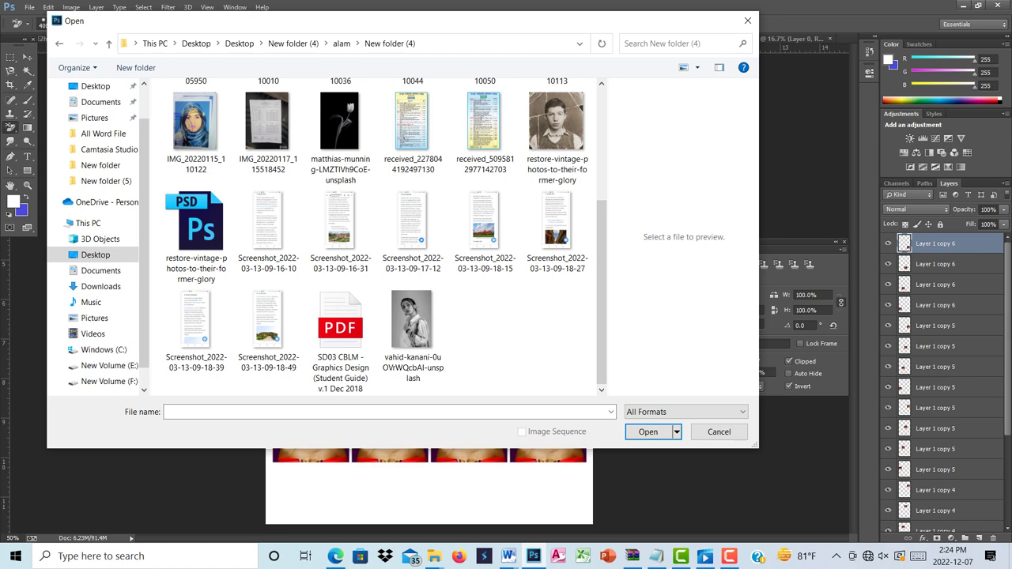
pyautogui.click(412, 329)
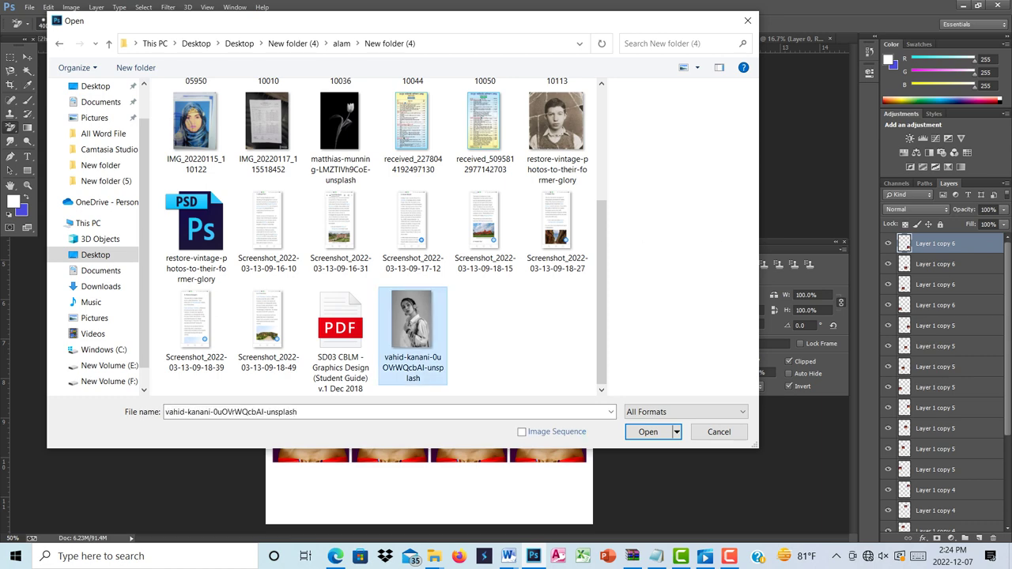
pyautogui.press('Return')
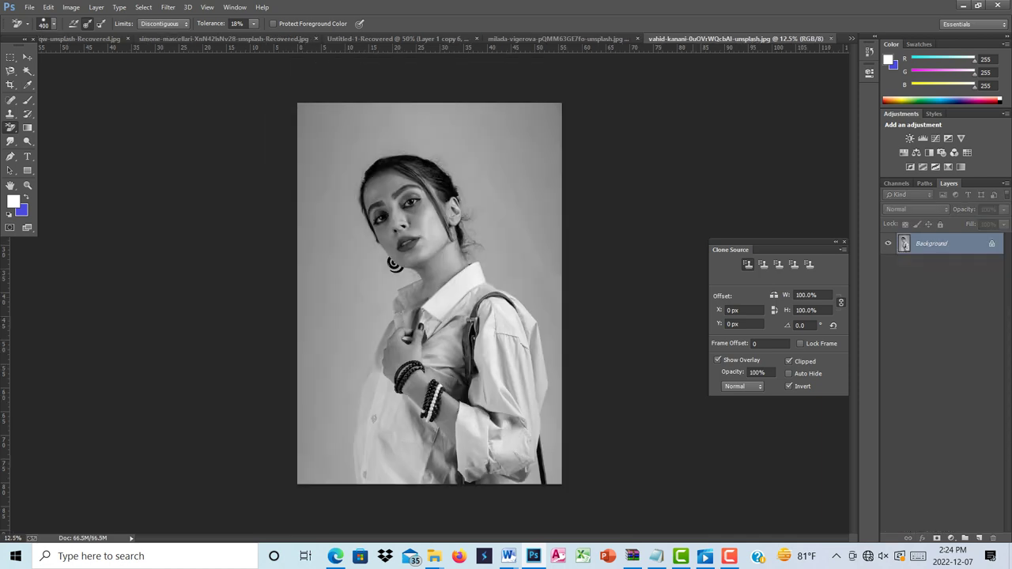
# Step: Erase the grey backdrop around the loose hair behind the ear and the skin beside the front hair strand with the Background Eraser
pyautogui.scroll(6, 471, 255)
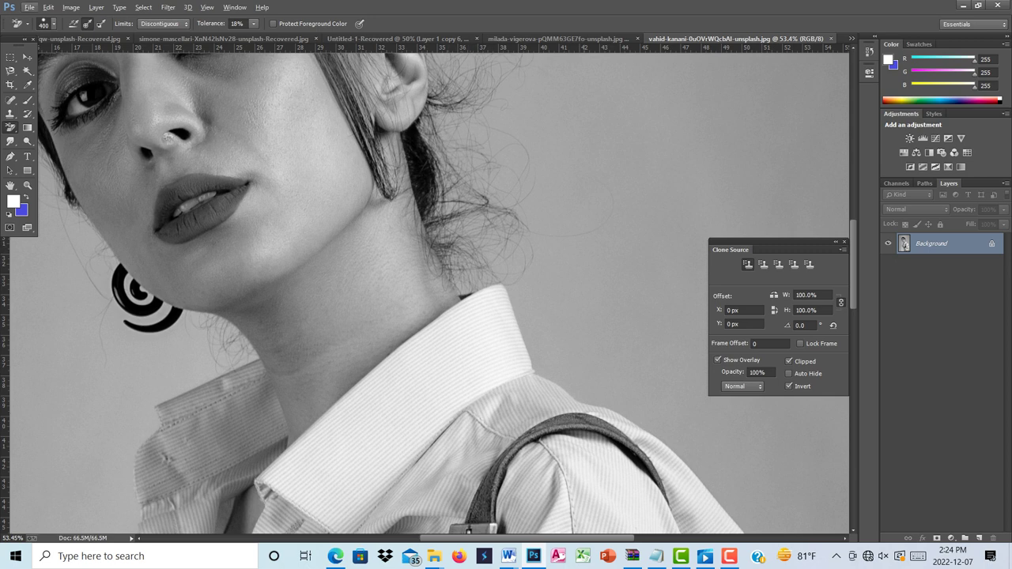
pyautogui.scroll(4, 403, 323)
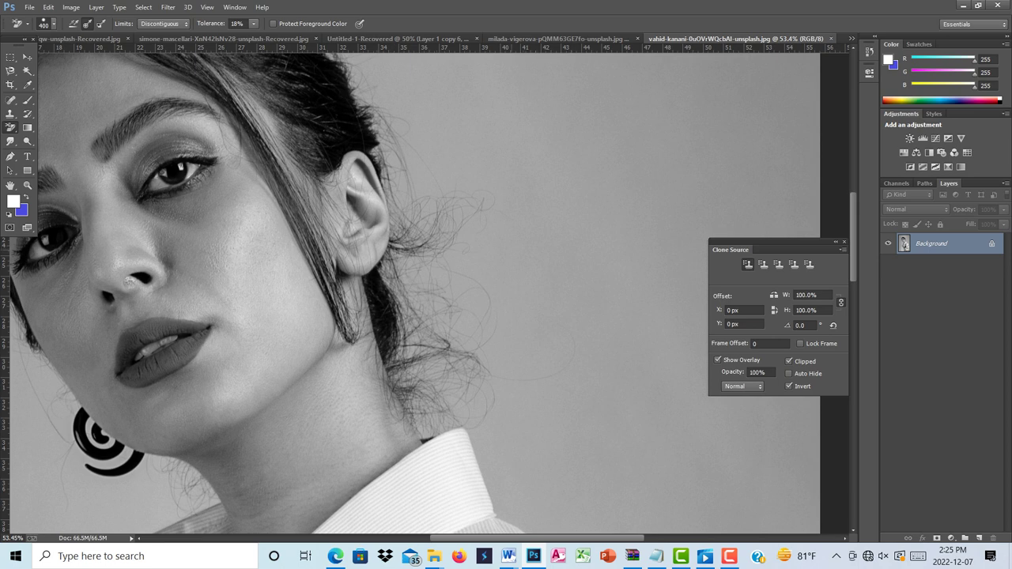
pyautogui.moveTo(502, 250)
pyautogui.mouseDown()
pyautogui.moveTo(475, 263)
pyautogui.moveTo(459, 340)
pyautogui.moveTo(427, 304)
pyautogui.moveTo(403, 231)
pyautogui.moveTo(379, 312)
pyautogui.moveTo(379, 364)
pyautogui.moveTo(412, 388)
pyautogui.moveTo(435, 388)
pyautogui.moveTo(455, 420)
pyautogui.moveTo(419, 166)
pyautogui.moveTo(379, 75)
pyautogui.mouseUp()
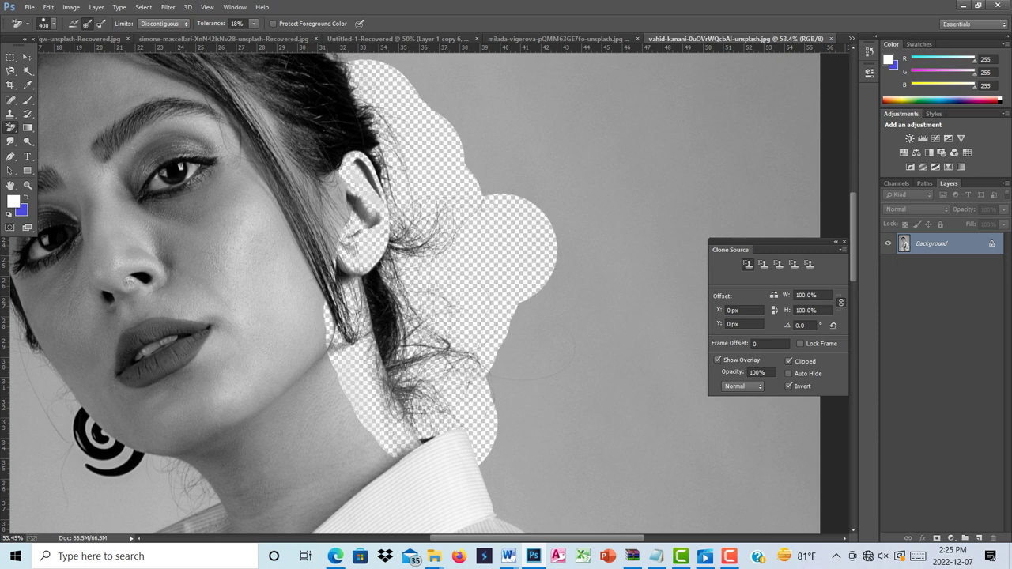
pyautogui.moveTo(395, 136); pyautogui.dragTo(419, 151)
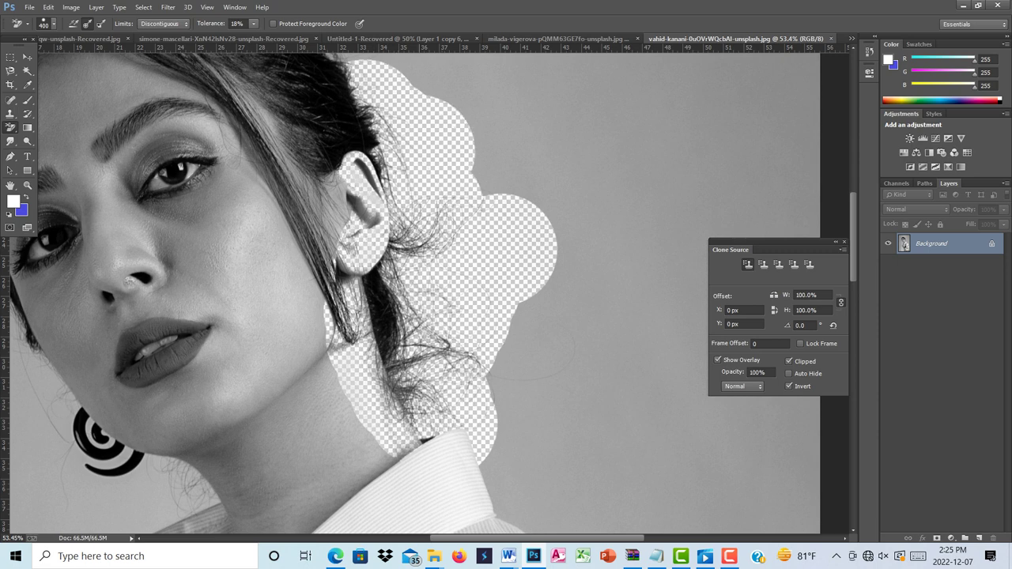
pyautogui.moveTo(356, 178)
pyautogui.mouseDown()
pyautogui.moveTo(336, 198)
pyautogui.moveTo(312, 277)
pyautogui.moveTo(289, 182)
pyautogui.moveTo(253, 119)
pyautogui.moveTo(309, 308)
pyautogui.moveTo(229, 142)
pyautogui.moveTo(166, 87)
pyautogui.moveTo(303, 317)
pyautogui.mouseUp()
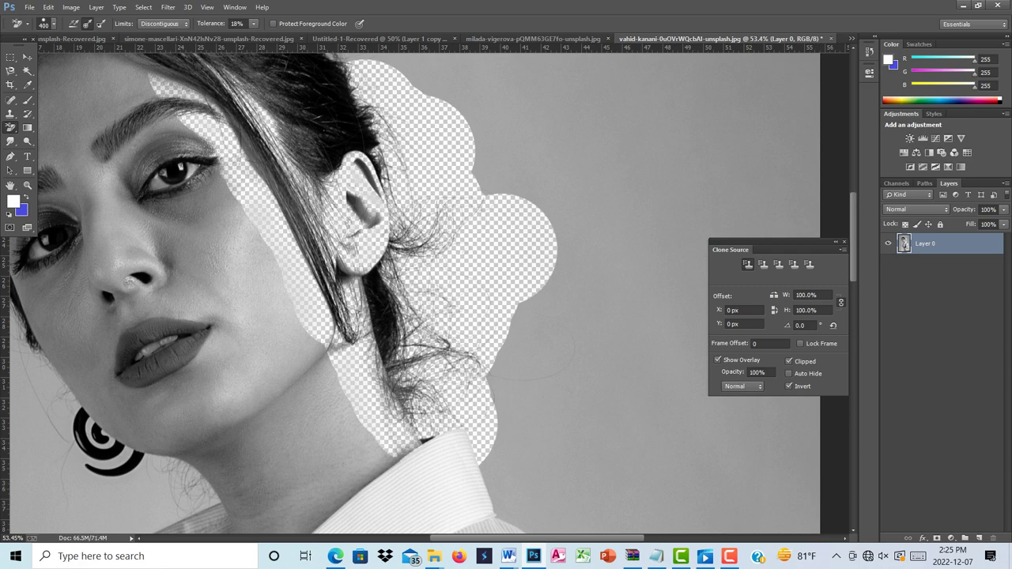
# Step: Add a new layer above the portrait layer and fill it with the blue background colour
pyautogui.scroll(5, 415, 300)
pyautogui.scroll(-4, 526, 348)
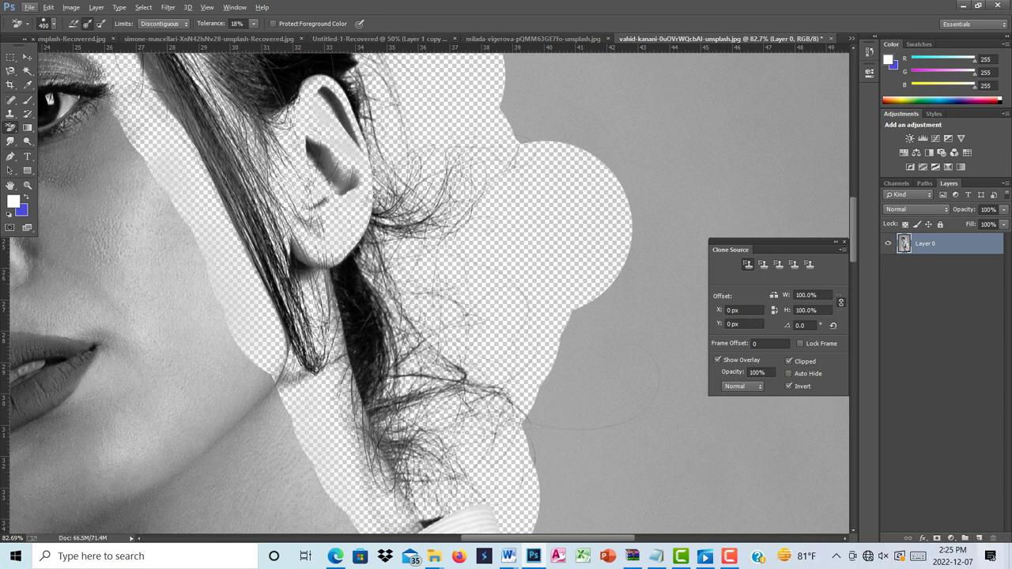
pyautogui.click(979, 538)
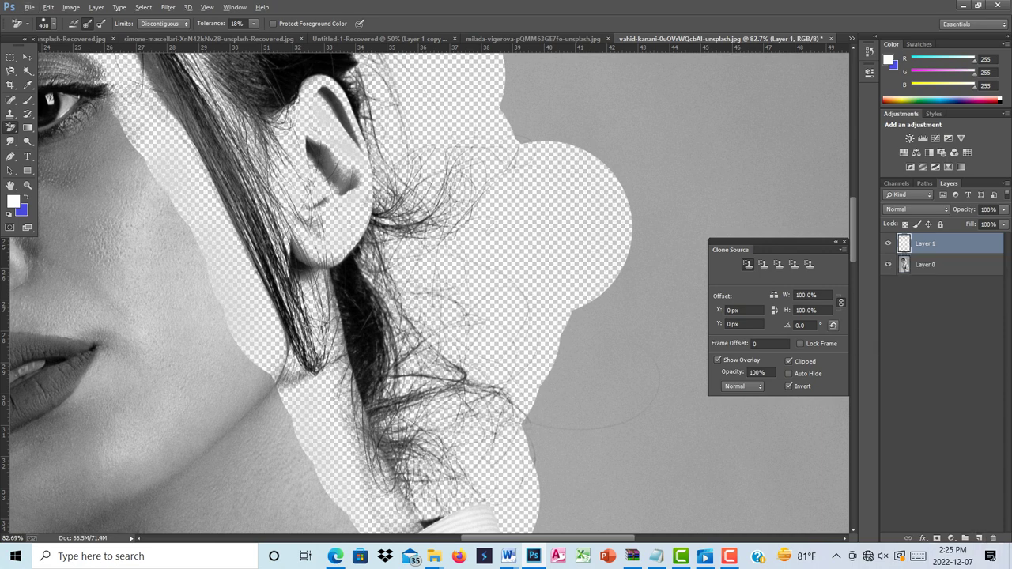
pyautogui.hotkey('alt', 'BackSpace')
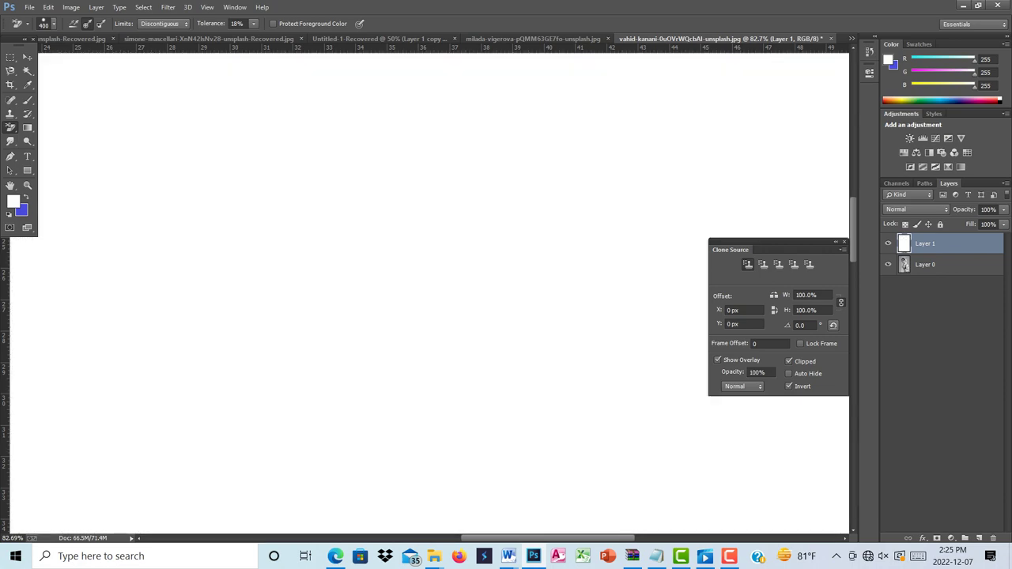
pyautogui.hotkey('ctrl', 'BackSpace')
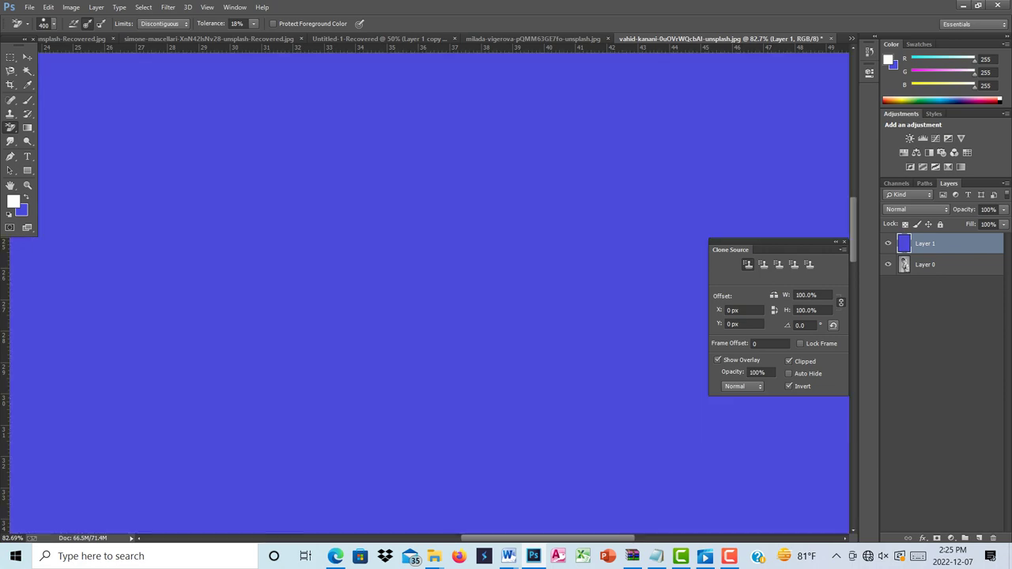
# Step: Try the blue layer beneath the portrait layer to view the erased hair area, and undo the reordering
pyautogui.moveTo(925, 244); pyautogui.dragTo(926, 288)
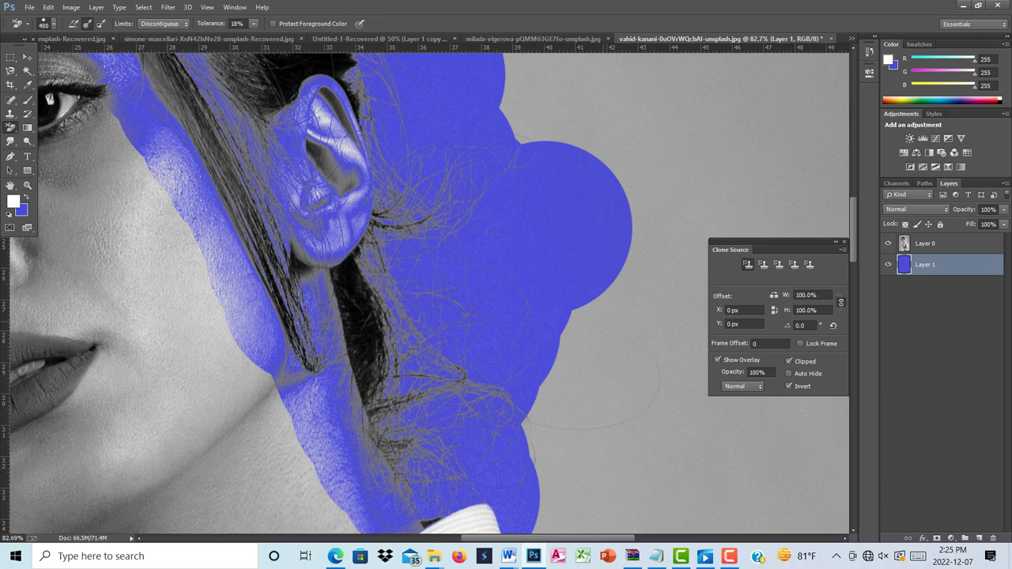
pyautogui.scroll(-5, 603, 317)
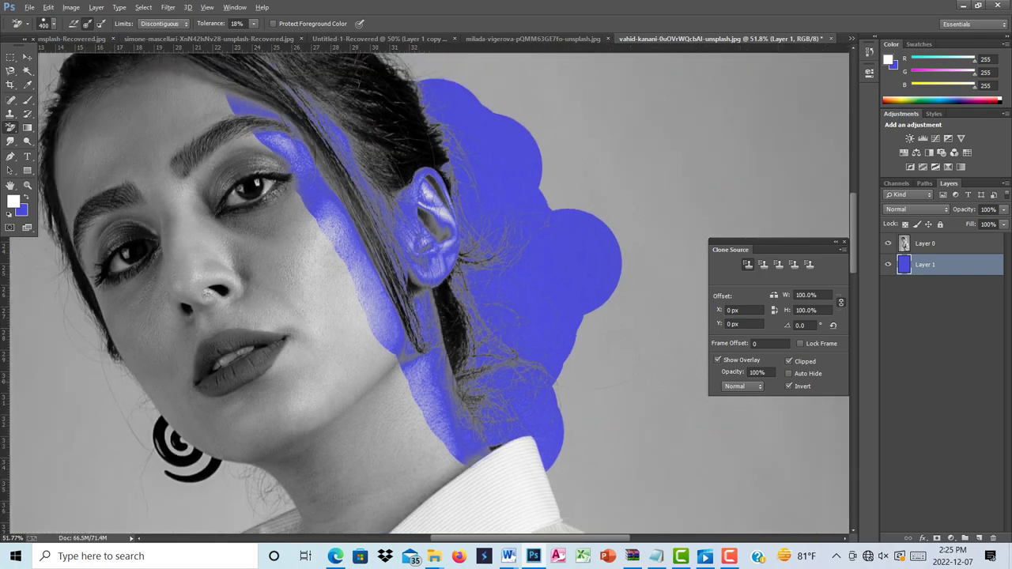
pyautogui.scroll(-1, 609, 299)
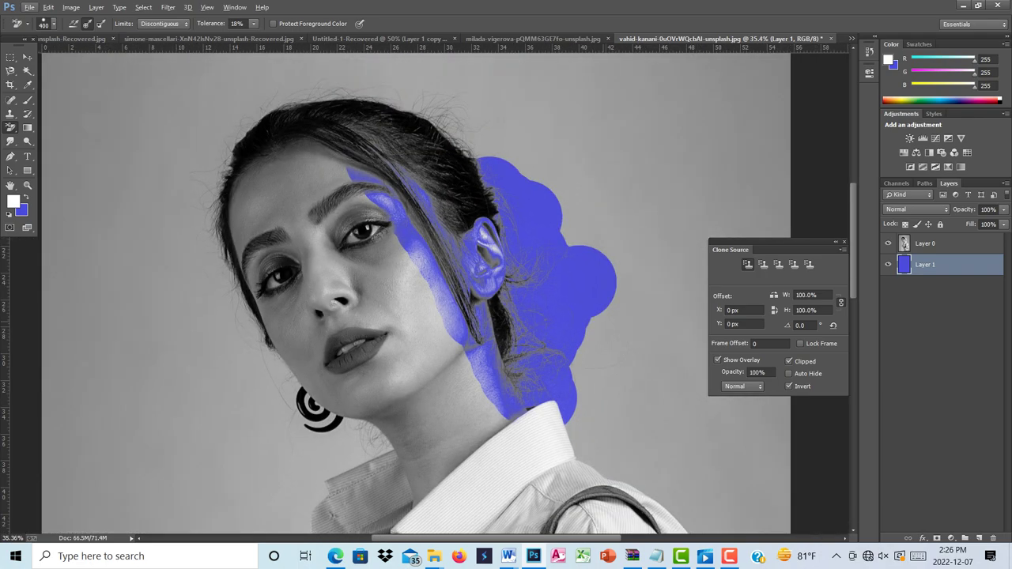
pyautogui.hotkey('ctrl', 'z')
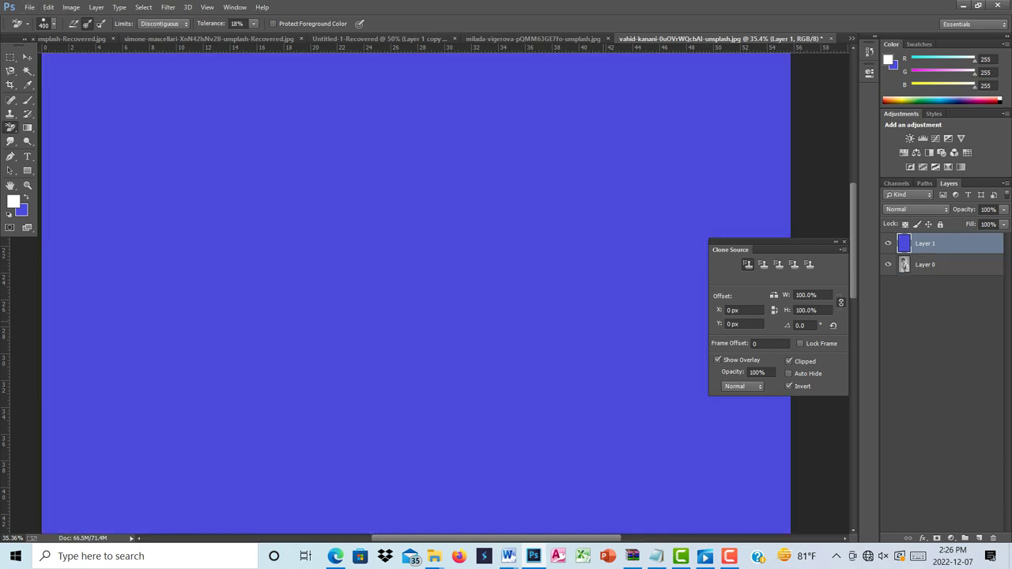
# Step: Alternate the blue layer beneath and above the portrait layer to compare the erased hair area, and fill it with the white foreground colour
pyautogui.hotkey('ctrl', '[')
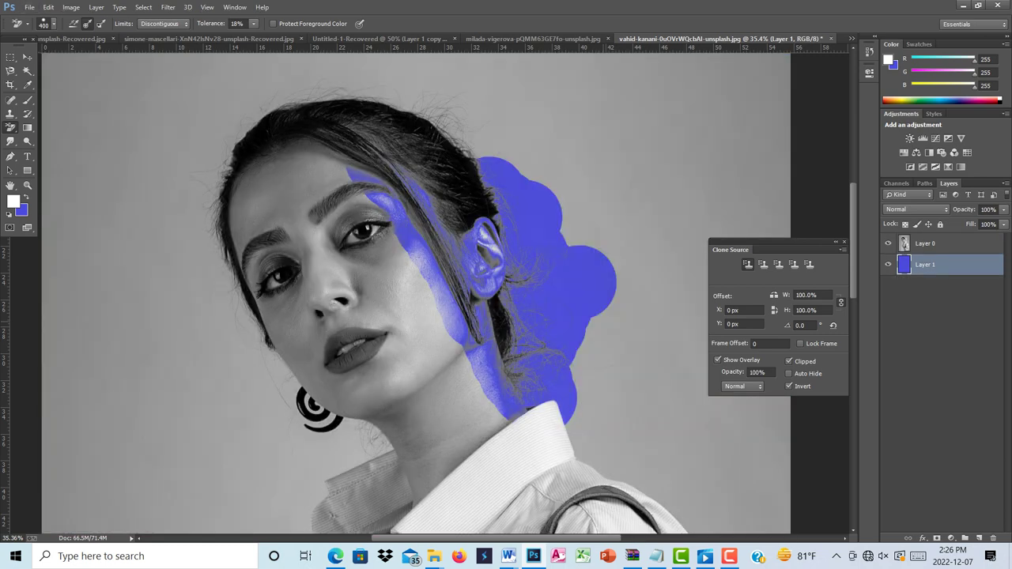
pyautogui.hotkey('ctrl', ']')
pyautogui.hotkey('ctrl', '[')
pyautogui.hotkey('ctrl', ']')
pyautogui.hotkey('alt', 'BackSpace')
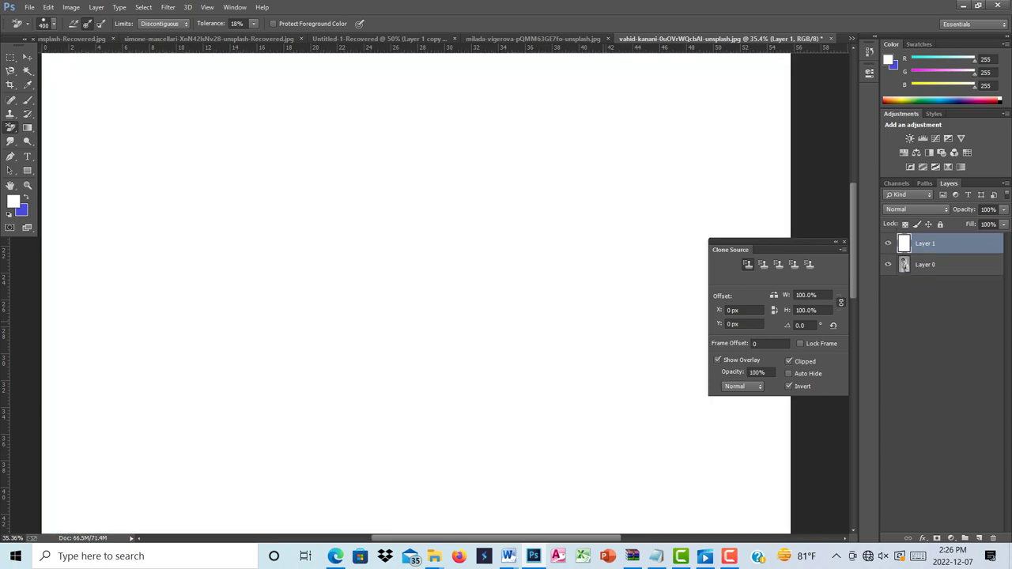
# Step: Undo the white fill, the added layer and all the erasing to restore the original portrait background layer
pyautogui.hotkey('ctrl', 'alt', 'z')
pyautogui.hotkey('ctrl', 'alt', 'z')
pyautogui.hotkey('ctrl', 'alt', 'z')
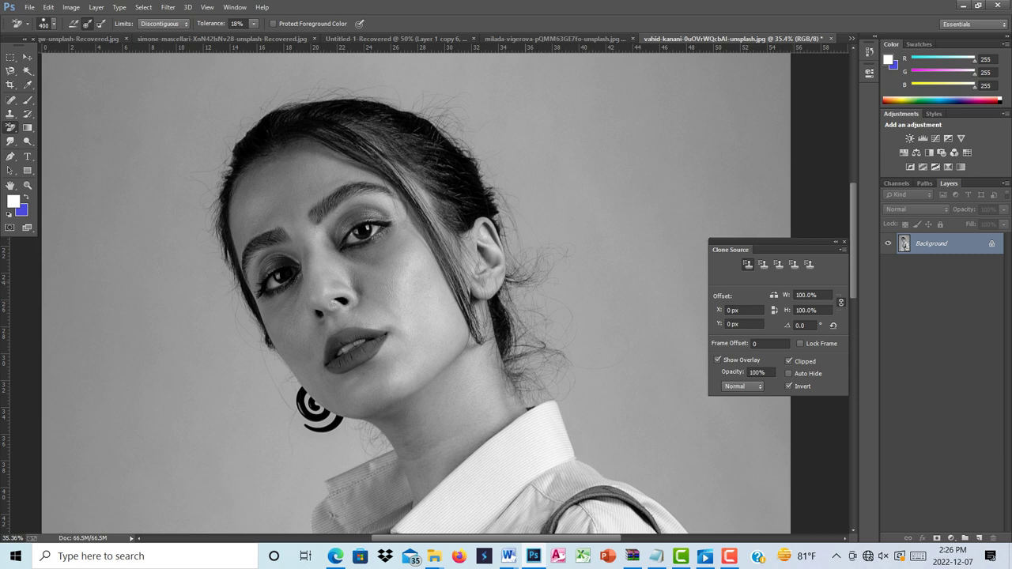
# Step: Try the Background Eraser from the backdrop beside the shoulder across the light shirt, sleeve and hand, and undo the strokes
pyautogui.scroll(-5, 416, 293)
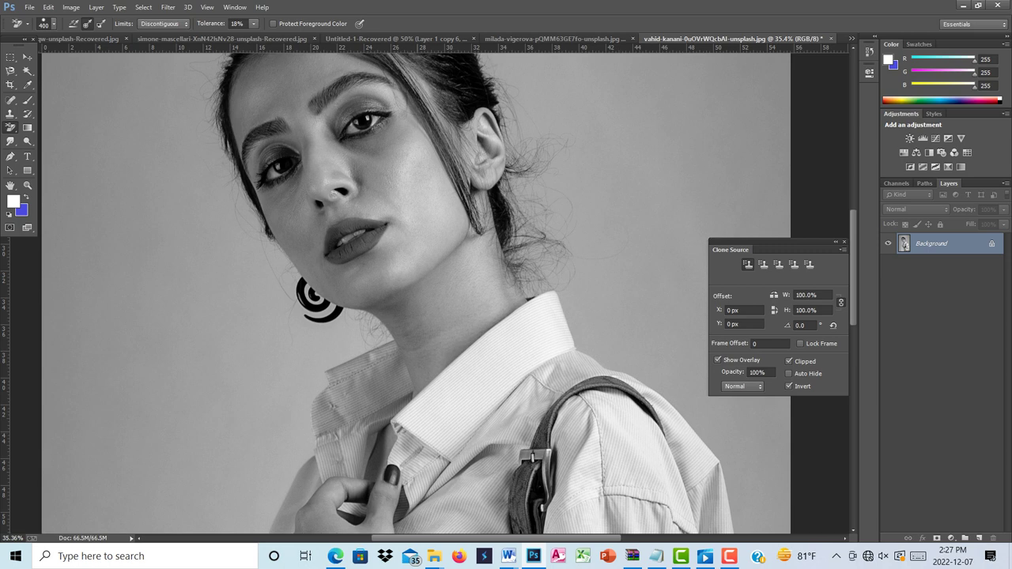
pyautogui.scroll(-6, 416, 293)
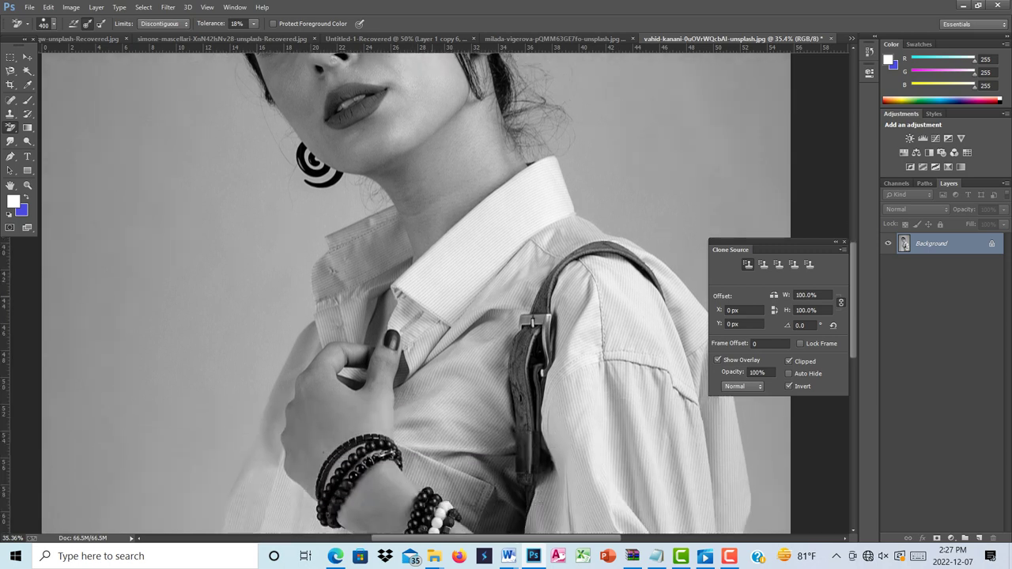
pyautogui.scroll(-2, 393, 292)
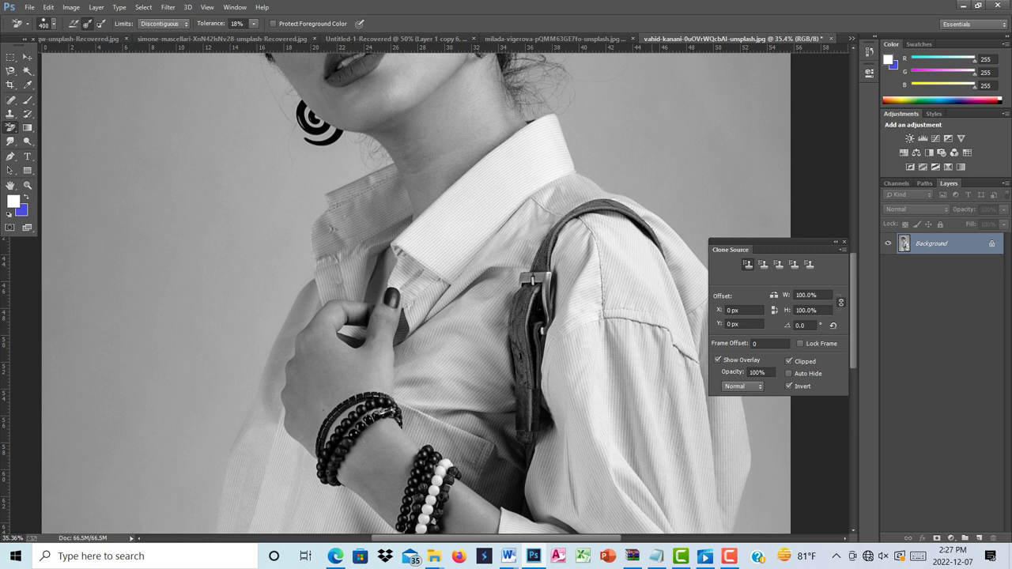
pyautogui.moveTo(668, 194)
pyautogui.mouseDown()
pyautogui.moveTo(608, 174)
pyautogui.moveTo(561, 202)
pyautogui.mouseUp()
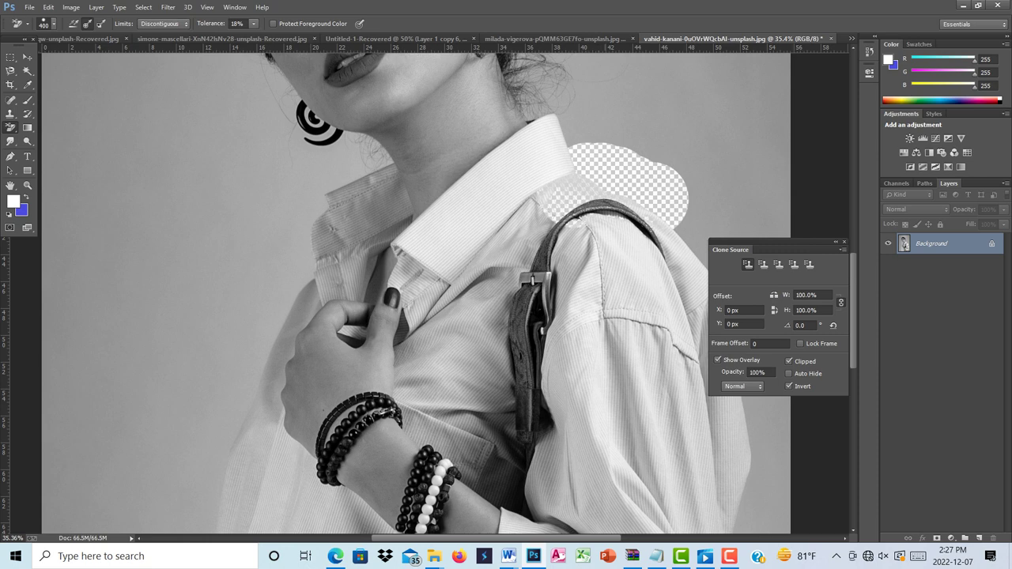
pyautogui.moveTo(632, 207)
pyautogui.mouseDown()
pyautogui.moveTo(650, 225)
pyautogui.moveTo(658, 317)
pyautogui.moveTo(682, 222)
pyautogui.moveTo(656, 205)
pyautogui.mouseUp()
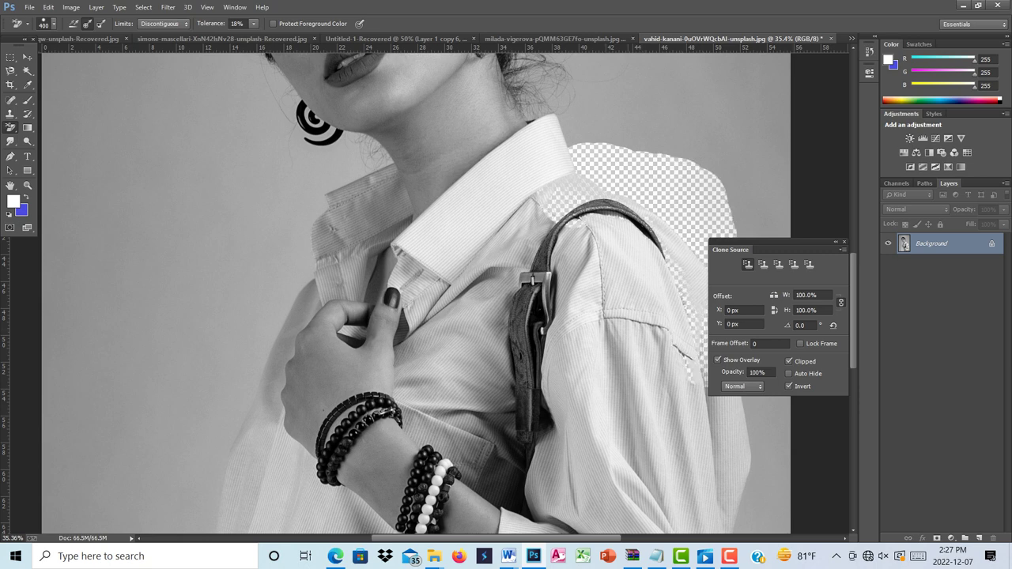
pyautogui.moveTo(664, 158)
pyautogui.mouseDown()
pyautogui.moveTo(585, 233)
pyautogui.moveTo(526, 229)
pyautogui.moveTo(482, 348)
pyautogui.moveTo(585, 269)
pyautogui.moveTo(522, 360)
pyautogui.moveTo(506, 356)
pyautogui.mouseUp()
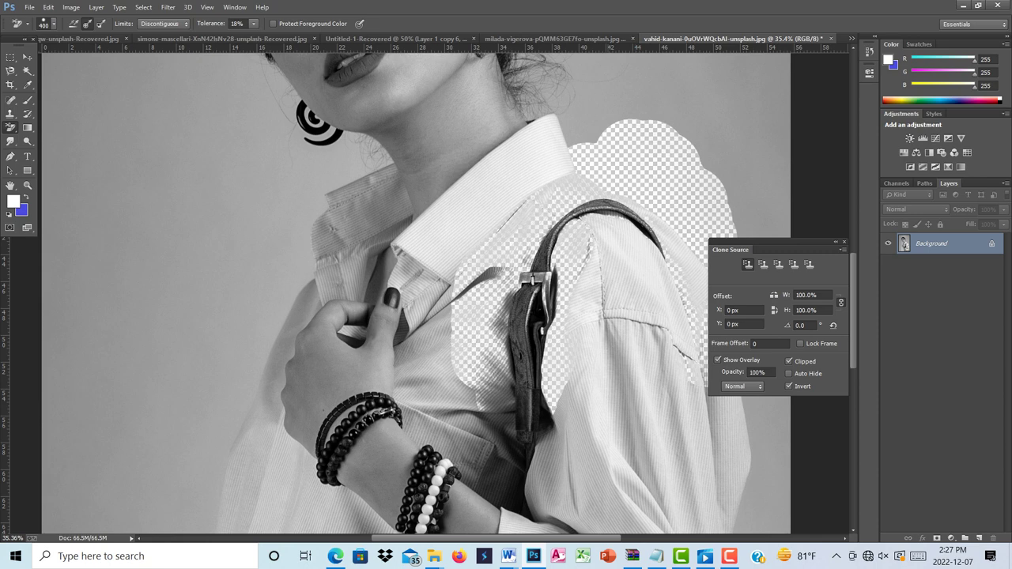
pyautogui.moveTo(480, 402)
pyautogui.mouseDown()
pyautogui.moveTo(482, 506)
pyautogui.moveTo(412, 427)
pyautogui.moveTo(384, 518)
pyautogui.moveTo(332, 388)
pyautogui.moveTo(329, 337)
pyautogui.moveTo(399, 274)
pyautogui.moveTo(332, 285)
pyautogui.moveTo(400, 255)
pyautogui.mouseUp()
pyautogui.moveTo(402, 362)
pyautogui.mouseDown()
pyautogui.moveTo(407, 384)
pyautogui.moveTo(429, 356)
pyautogui.moveTo(459, 385)
pyautogui.moveTo(609, 332)
pyautogui.mouseUp()
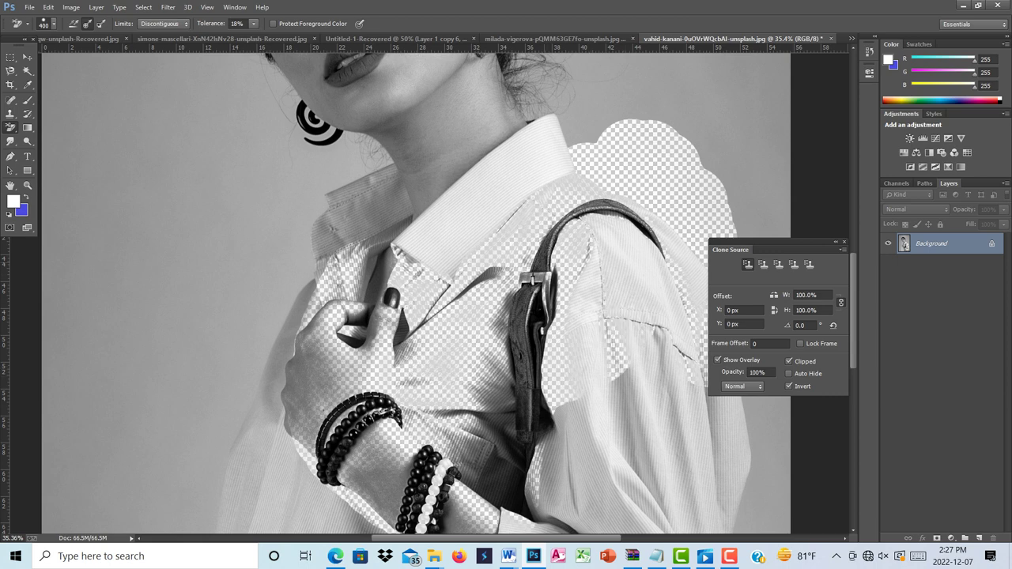
pyautogui.moveTo(514, 403)
pyautogui.mouseDown()
pyautogui.moveTo(526, 442)
pyautogui.moveTo(579, 434)
pyautogui.moveTo(625, 407)
pyautogui.mouseUp()
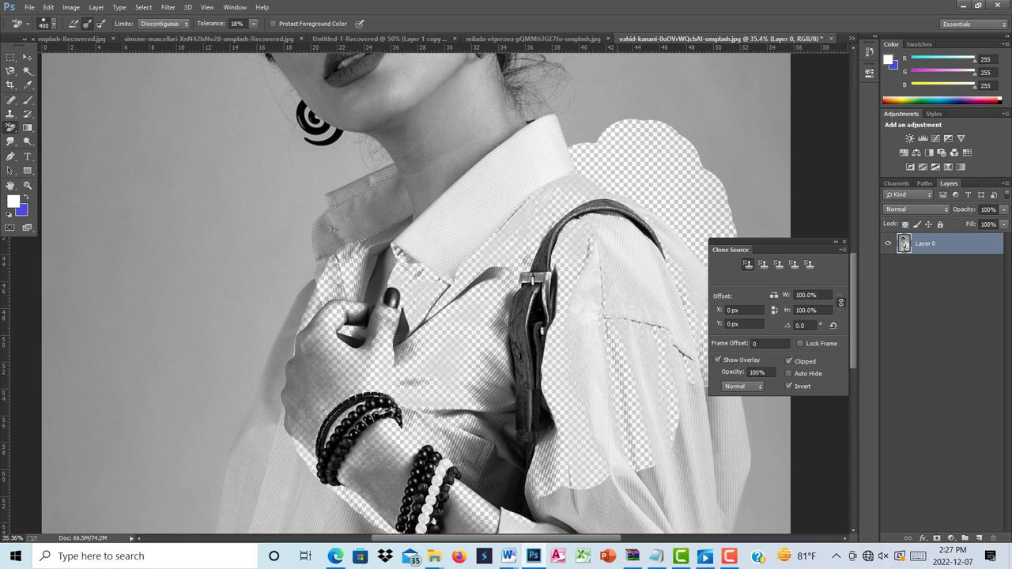
pyautogui.hotkey('ctrl', 'z')
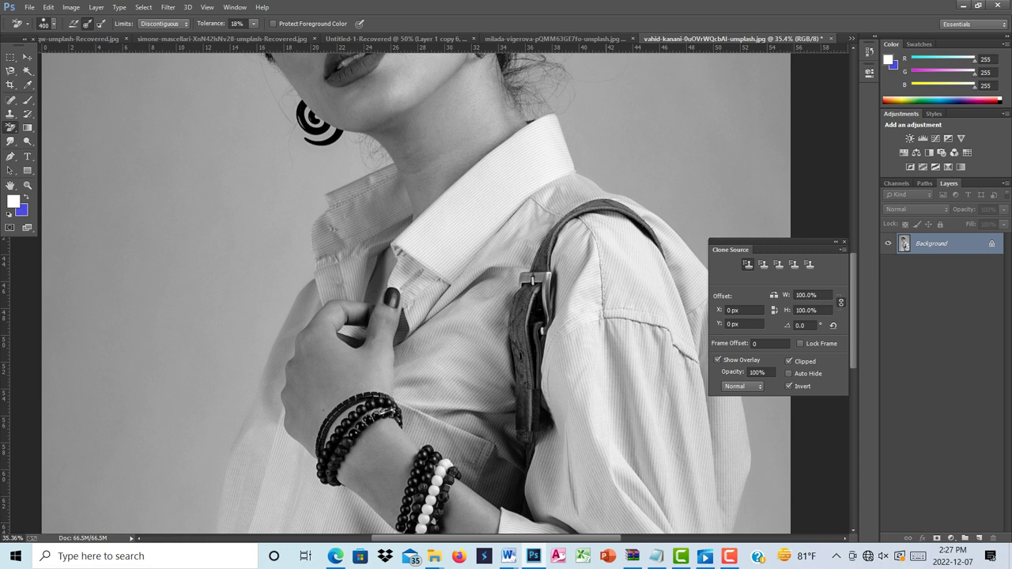
# Step: Try the Background Eraser starting on the dark shoulder strap, continue over the shirt folds and bead bracelets, and undo the strokes
pyautogui.moveTo(573, 212); pyautogui.dragTo(637, 204)
pyautogui.moveTo(563, 215)
pyautogui.mouseDown()
pyautogui.moveTo(524, 320)
pyautogui.moveTo(514, 388)
pyautogui.moveTo(529, 494)
pyautogui.mouseUp()
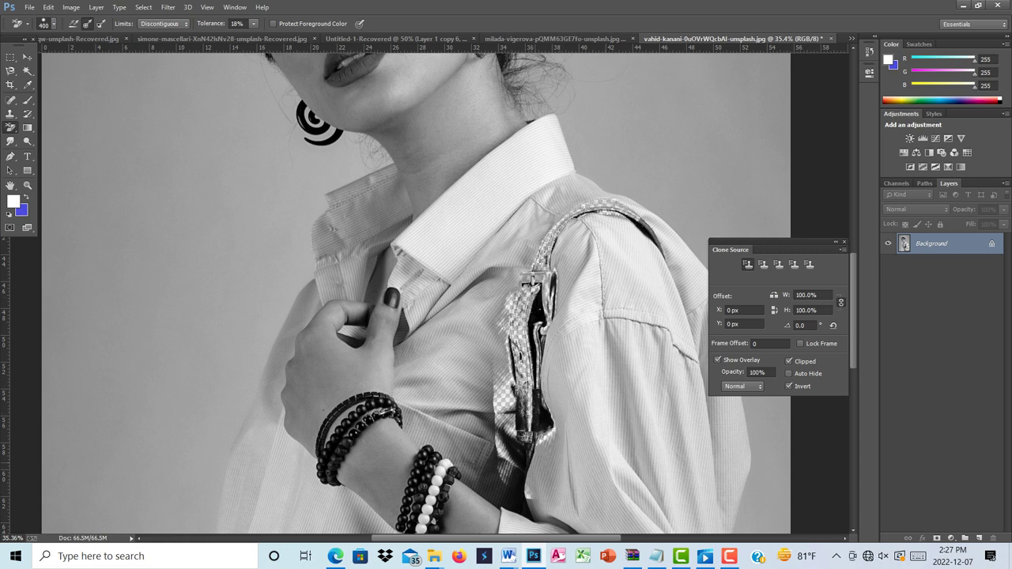
pyautogui.moveTo(638, 218); pyautogui.dragTo(660, 250)
pyautogui.moveTo(492, 274)
pyautogui.mouseDown()
pyautogui.moveTo(459, 514)
pyautogui.moveTo(404, 482)
pyautogui.moveTo(450, 437)
pyautogui.mouseUp()
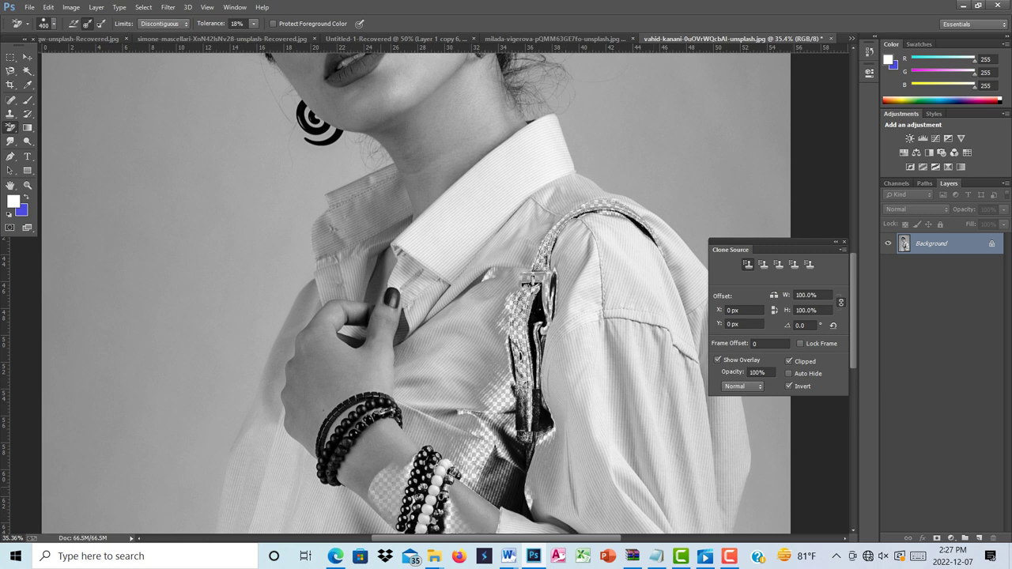
pyautogui.moveTo(372, 483)
pyautogui.mouseDown()
pyautogui.moveTo(317, 423)
pyautogui.moveTo(405, 409)
pyautogui.mouseUp()
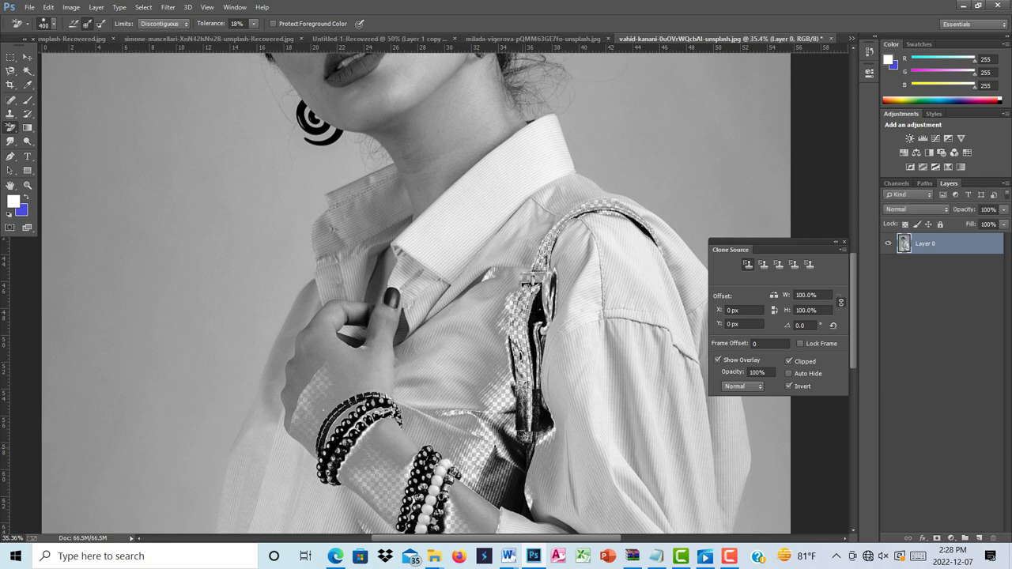
pyautogui.hotkey('ctrl', 'z')
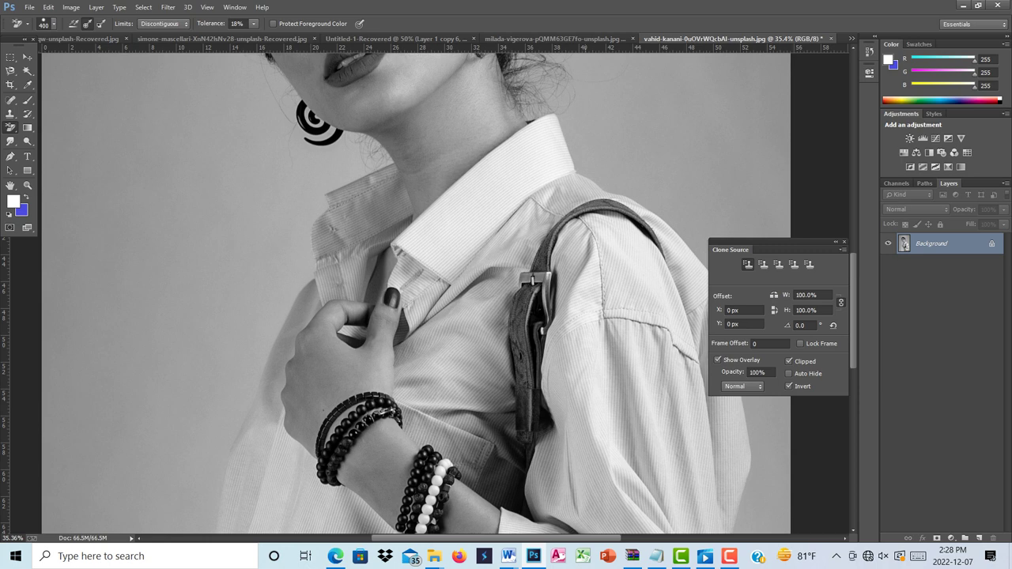
# Step: Erase a wide band of grey backdrop around the woman's head and loose hair with the Background Eraser
pyautogui.scroll(-3, 589, 239)
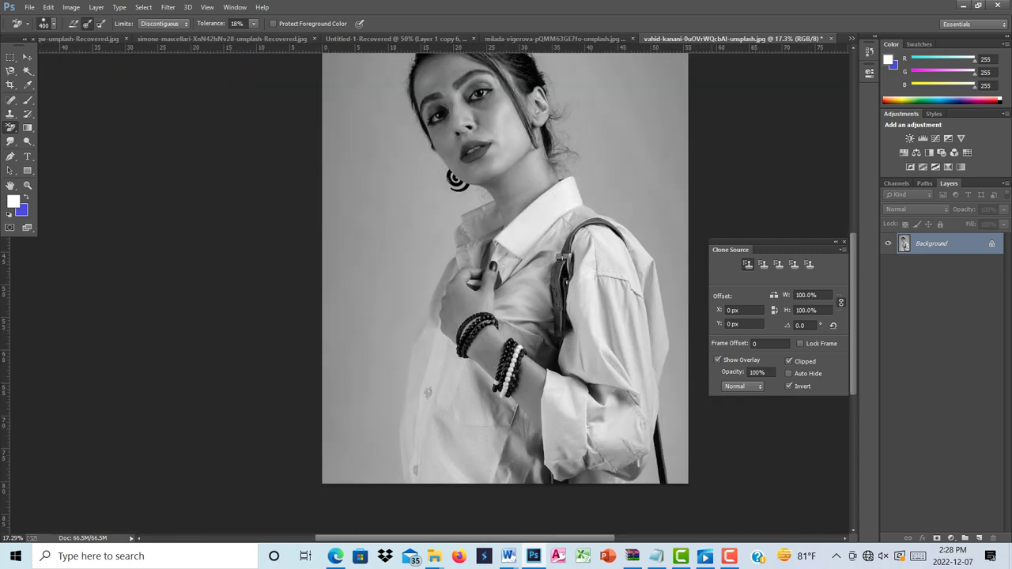
pyautogui.moveTo(589, 239); pyautogui.dragTo(525, 299)
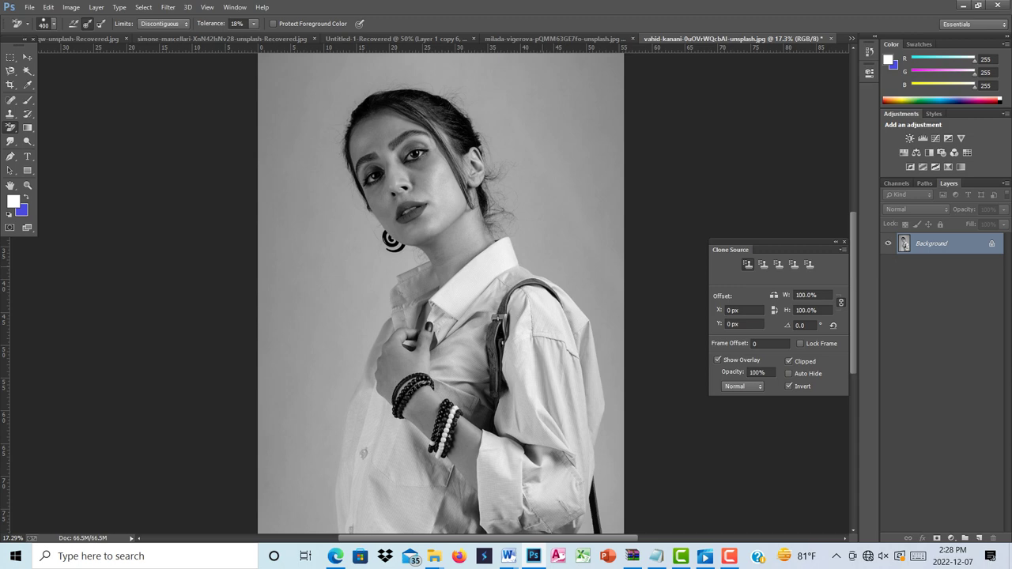
pyautogui.moveTo(545, 268)
pyautogui.mouseDown()
pyautogui.moveTo(529, 264)
pyautogui.moveTo(496, 176)
pyautogui.mouseUp()
pyautogui.hotkey('ctrl', 'z')
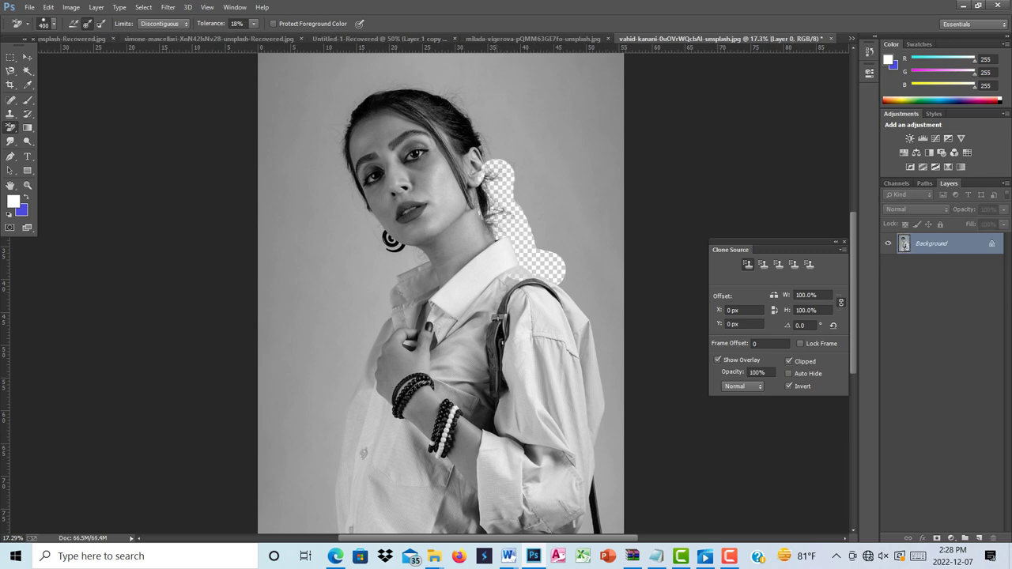
pyautogui.moveTo(507, 222)
pyautogui.mouseDown()
pyautogui.moveTo(508, 164)
pyautogui.moveTo(471, 111)
pyautogui.moveTo(423, 94)
pyautogui.moveTo(376, 93)
pyautogui.moveTo(345, 104)
pyautogui.moveTo(326, 133)
pyautogui.moveTo(334, 191)
pyautogui.moveTo(374, 238)
pyautogui.moveTo(364, 237)
pyautogui.moveTo(377, 253)
pyautogui.moveTo(356, 260)
pyautogui.moveTo(330, 221)
pyautogui.moveTo(310, 154)
pyautogui.moveTo(309, 194)
pyautogui.moveTo(304, 118)
pyautogui.moveTo(372, 73)
pyautogui.moveTo(427, 71)
pyautogui.moveTo(470, 87)
pyautogui.moveTo(522, 143)
pyautogui.moveTo(532, 212)
pyautogui.mouseUp()
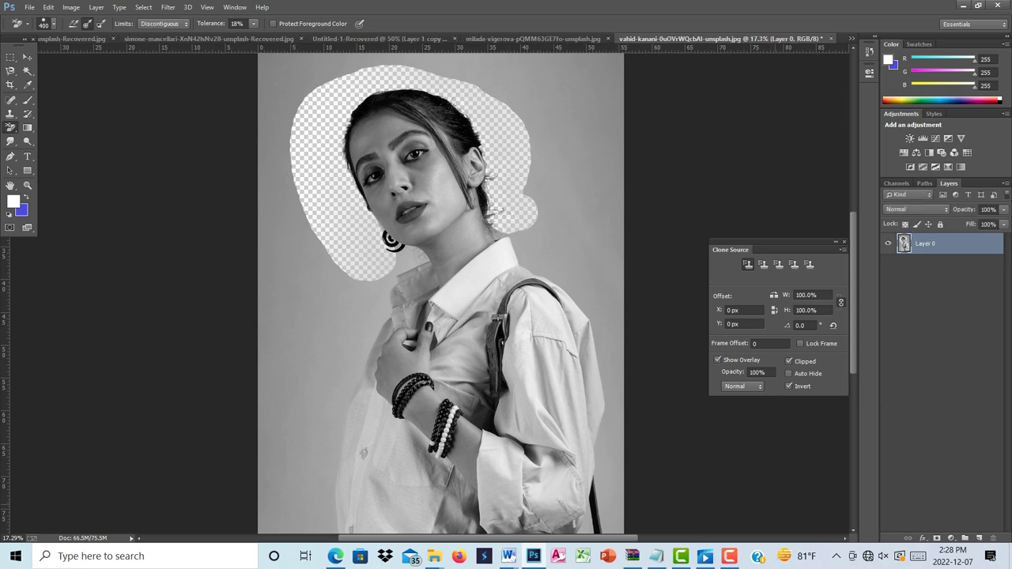
# Step: Add a new layer filled with the blue background colour and place it beneath the portrait layer
pyautogui.click(979, 538)
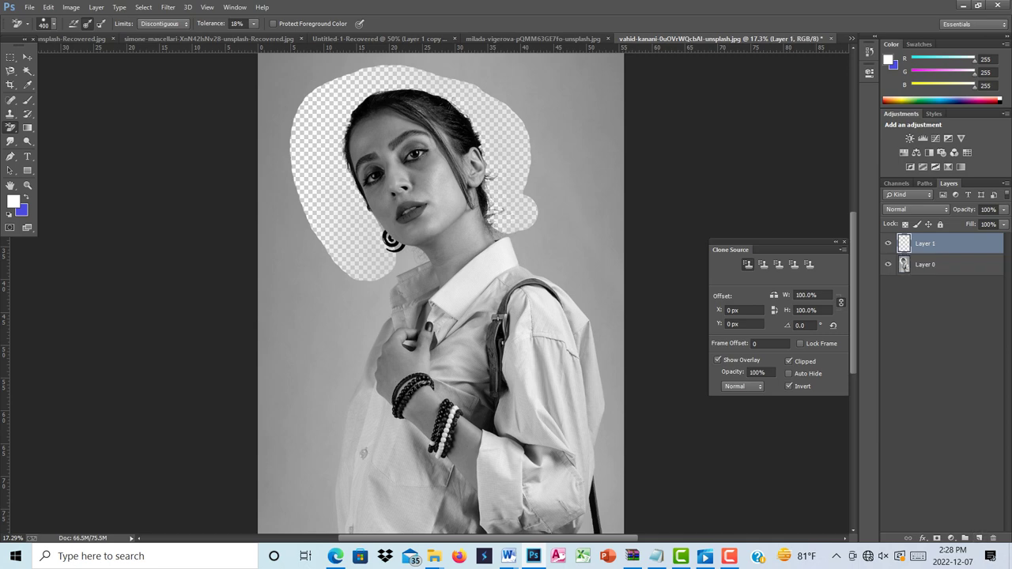
pyautogui.hotkey('ctrl', 'BackSpace')
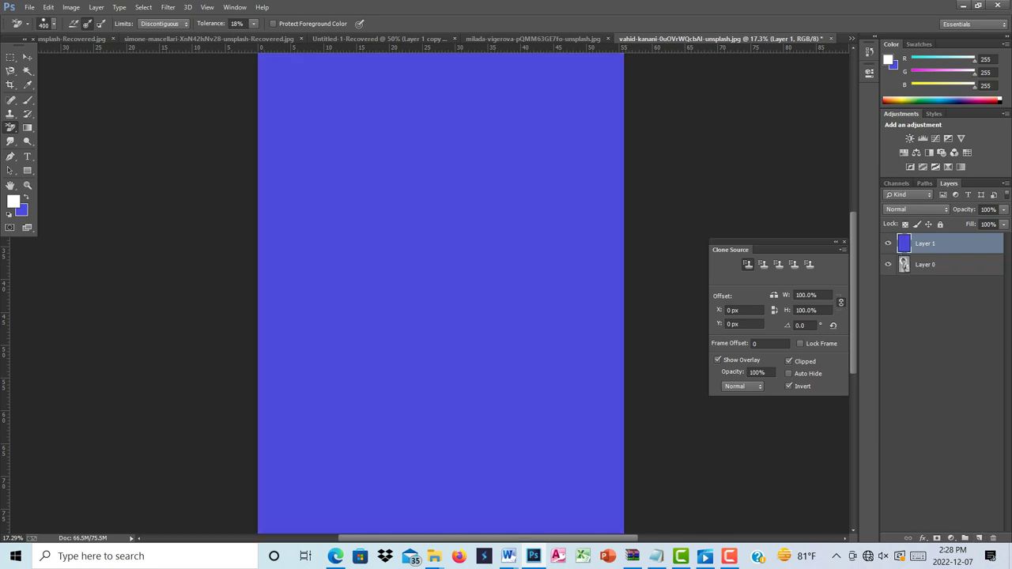
pyautogui.moveTo(925, 243); pyautogui.dragTo(926, 277)
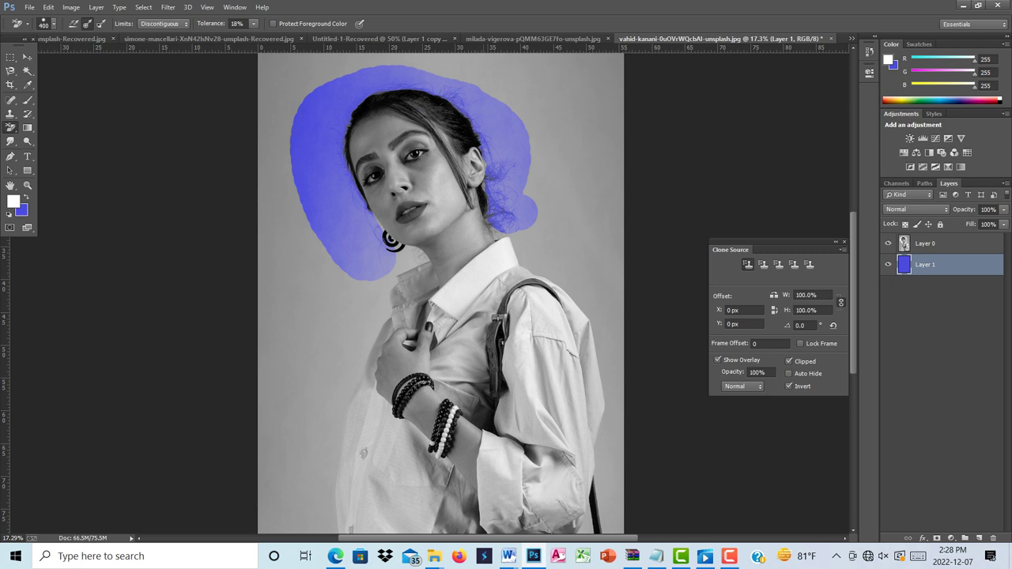
# Step: Set the Background Eraser tolerance to 53% and erase the blue layer behind the loose hair beside the ear and neck
pyautogui.scroll(5, 481, 140)
pyautogui.scroll(3, 490, 136)
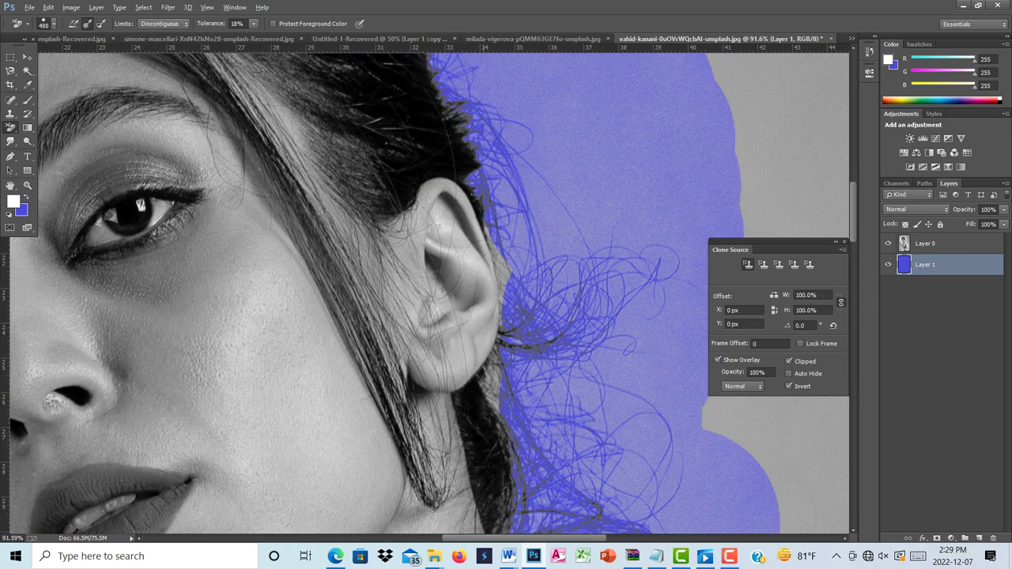
pyautogui.scroll(-5, 390, 294)
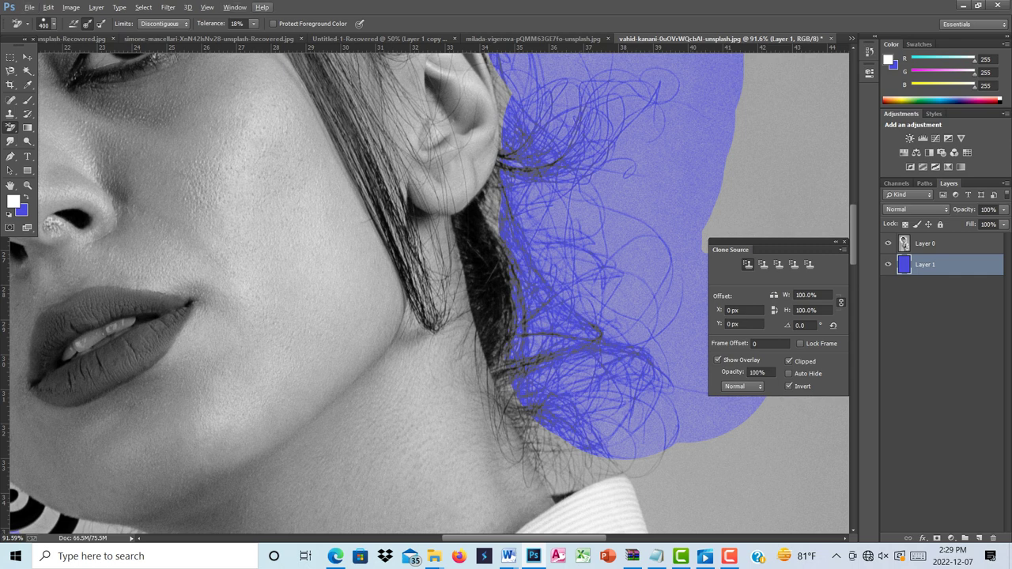
pyautogui.click(254, 24)
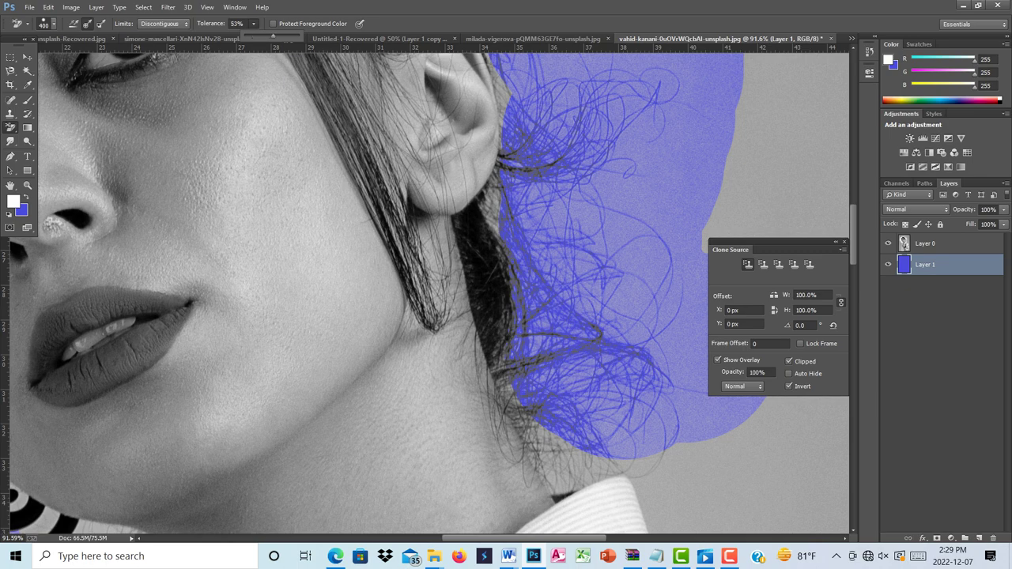
pyautogui.moveTo(613, 161)
pyautogui.mouseDown()
pyautogui.moveTo(608, 244)
pyautogui.moveTo(622, 349)
pyautogui.mouseUp()
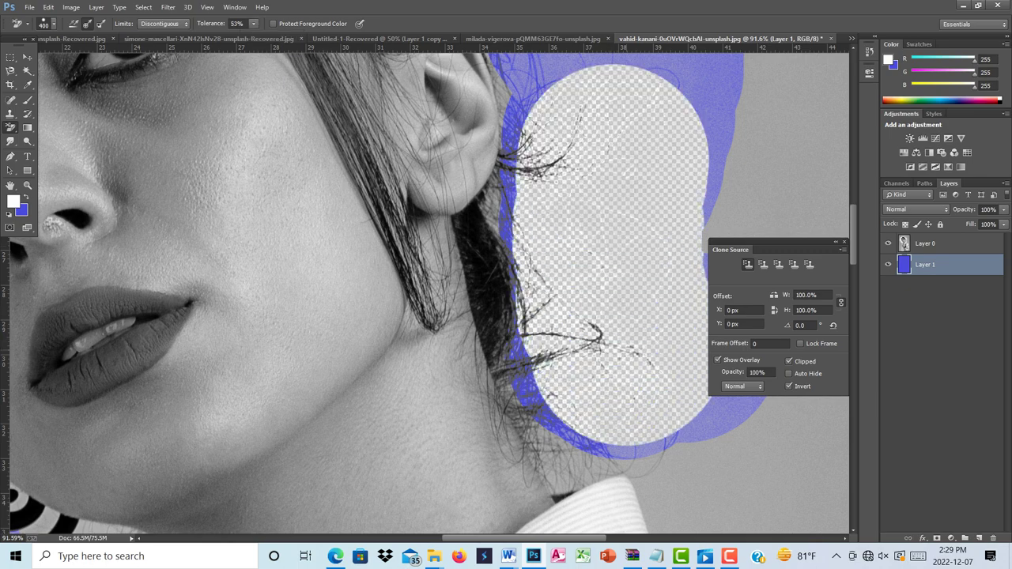
pyautogui.moveTo(680, 431)
pyautogui.mouseDown()
pyautogui.moveTo(570, 443)
pyautogui.moveTo(518, 313)
pyautogui.moveTo(506, 197)
pyautogui.moveTo(554, 87)
pyautogui.moveTo(680, 80)
pyautogui.mouseUp()
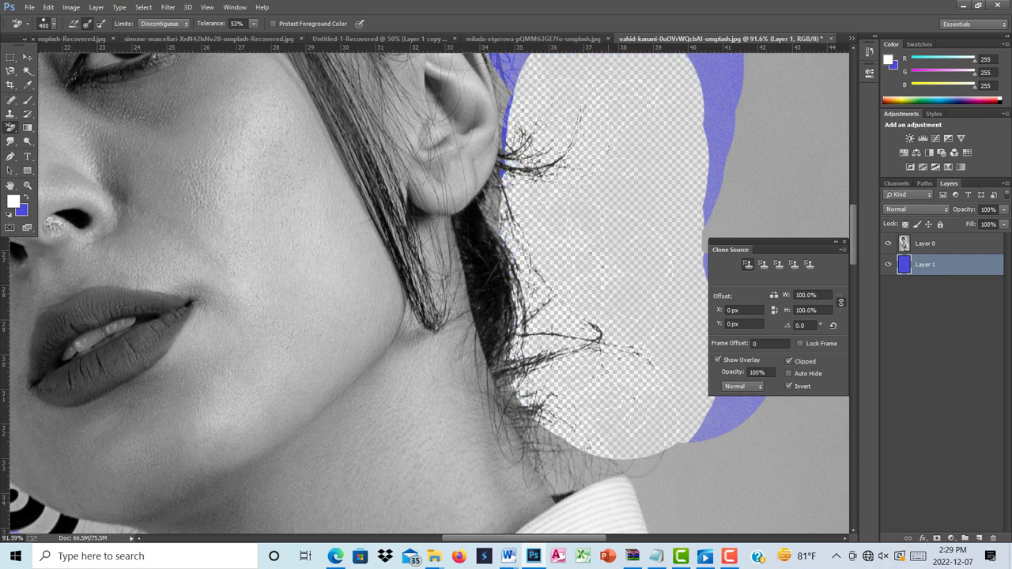
pyautogui.moveTo(597, 127); pyautogui.dragTo(601, 152)
pyautogui.moveTo(693, 434); pyautogui.dragTo(723, 413)
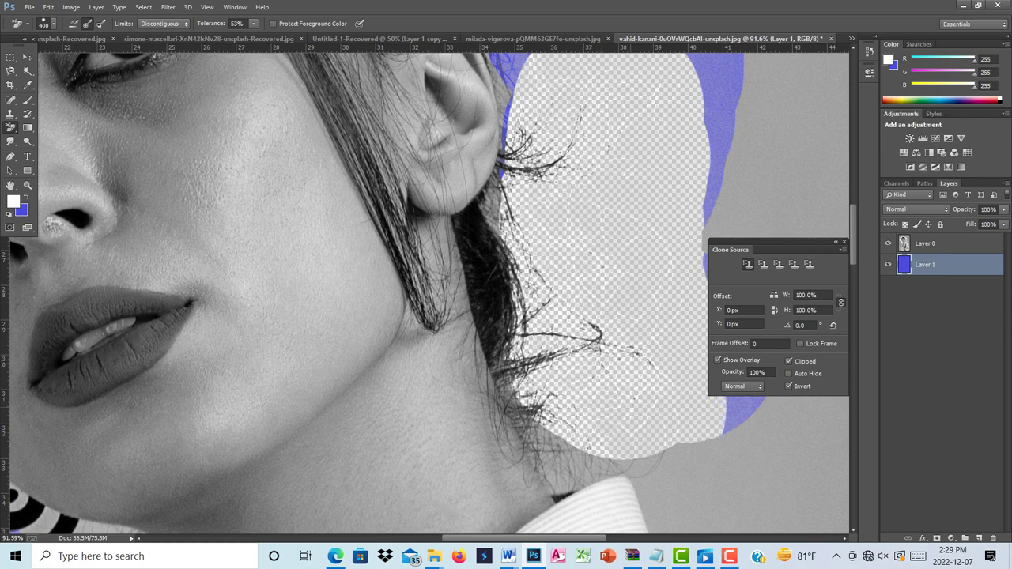
pyautogui.moveTo(728, 130); pyautogui.dragTo(706, 237)
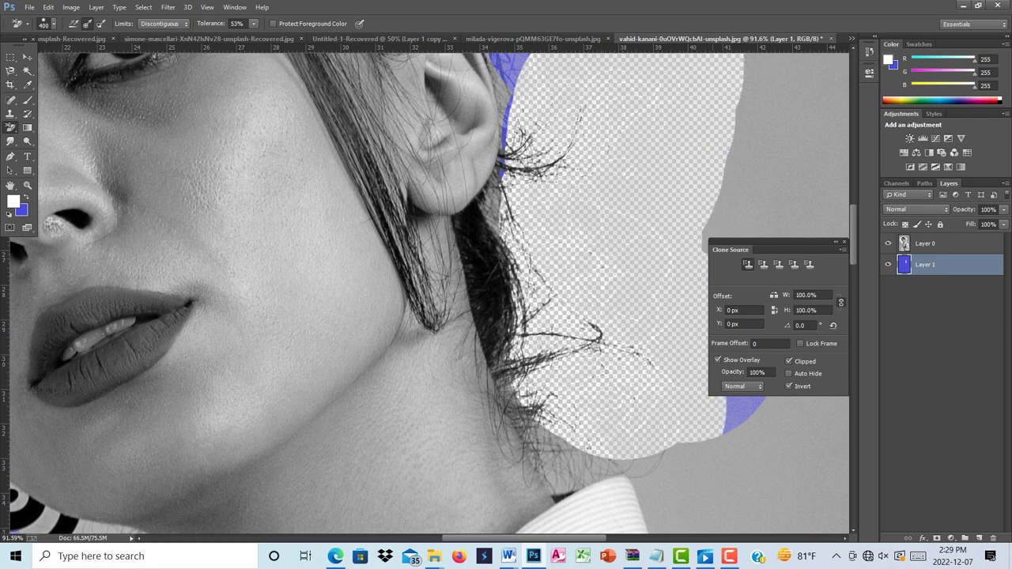
# Step: Erase the blue layer behind the hair above the ear and along the back of the head towards the crown
pyautogui.scroll(5, 725, 412)
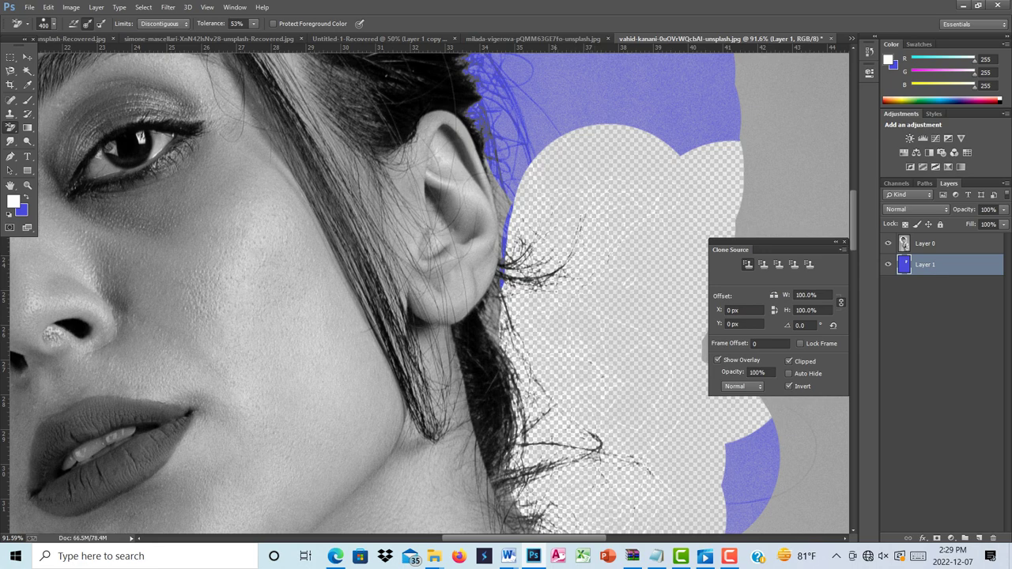
pyautogui.moveTo(502, 120); pyautogui.dragTo(502, 190)
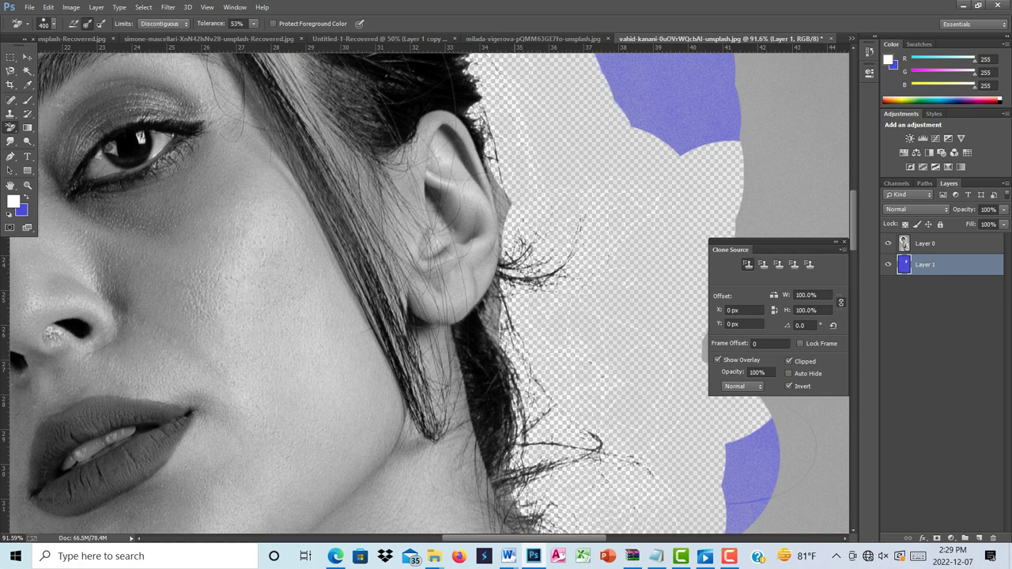
pyautogui.scroll(8, 427, 293)
pyautogui.scroll(3, 427, 292)
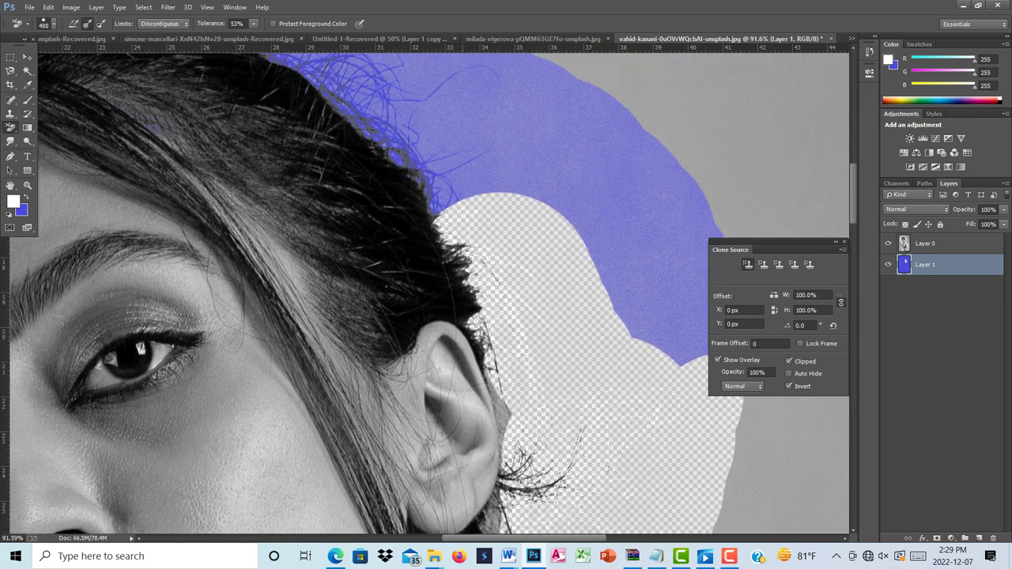
pyautogui.moveTo(482, 190)
pyautogui.mouseDown()
pyautogui.moveTo(435, 119)
pyautogui.moveTo(371, 79)
pyautogui.moveTo(300, 59)
pyautogui.mouseUp()
pyautogui.moveTo(467, 63)
pyautogui.mouseDown()
pyautogui.moveTo(607, 285)
pyautogui.moveTo(670, 354)
pyautogui.moveTo(696, 359)
pyautogui.mouseUp()
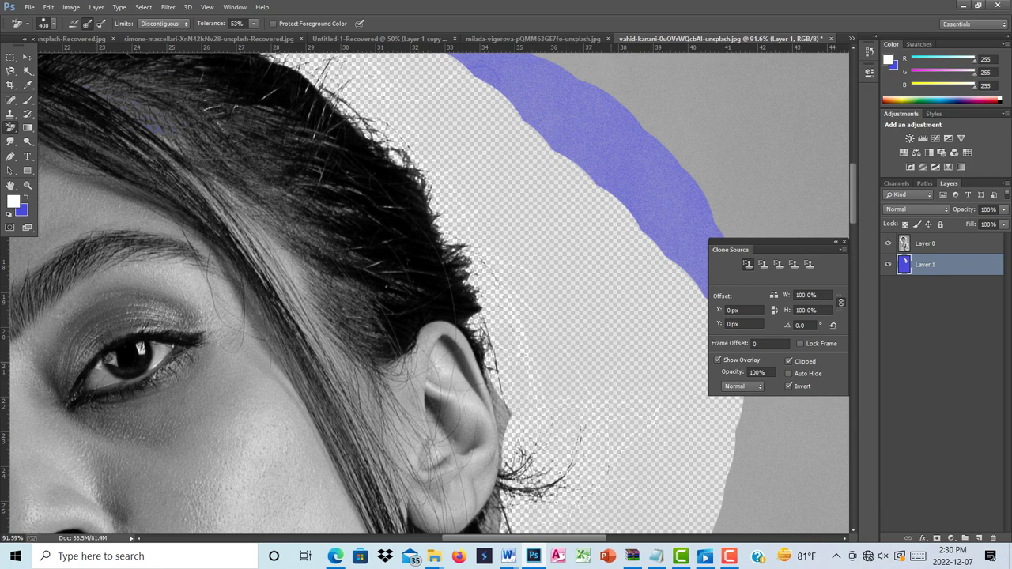
pyautogui.scroll(-5, 609, 366)
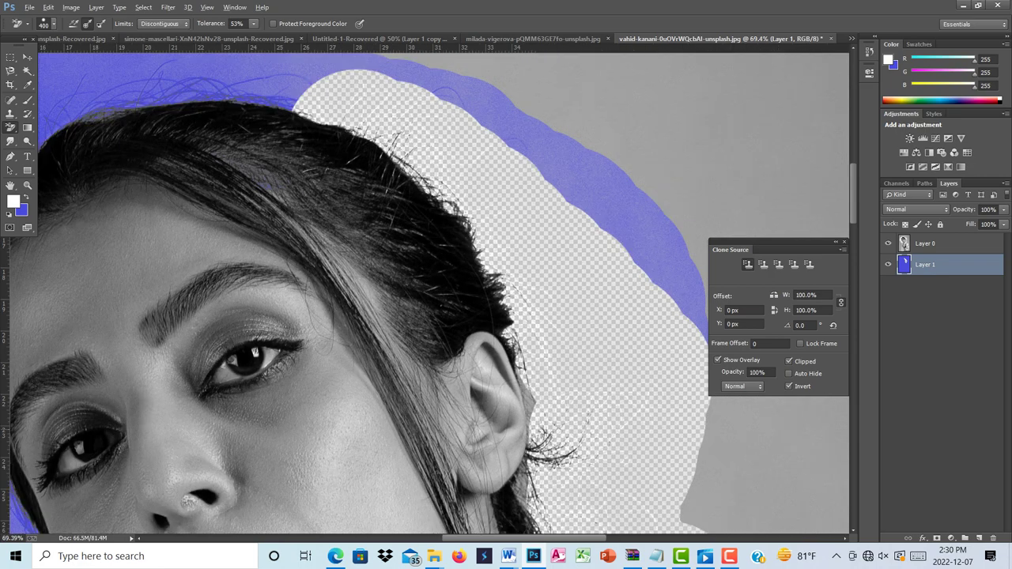
# Step: Switch from the portrait to the waterfall photo and choose the Background Eraser tool
pyautogui.scroll(-2, 609, 380)
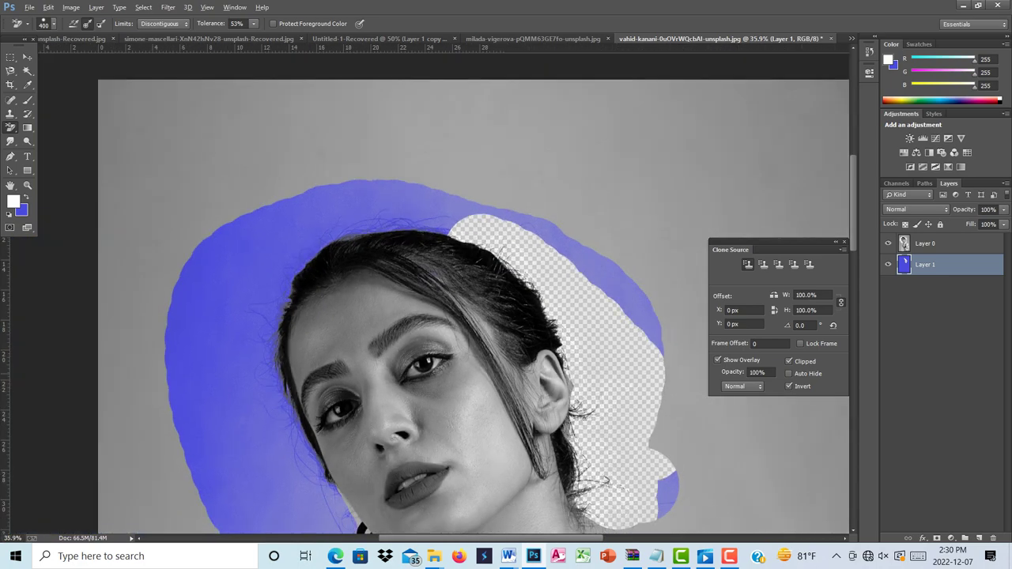
pyautogui.scroll(-1, 619, 380)
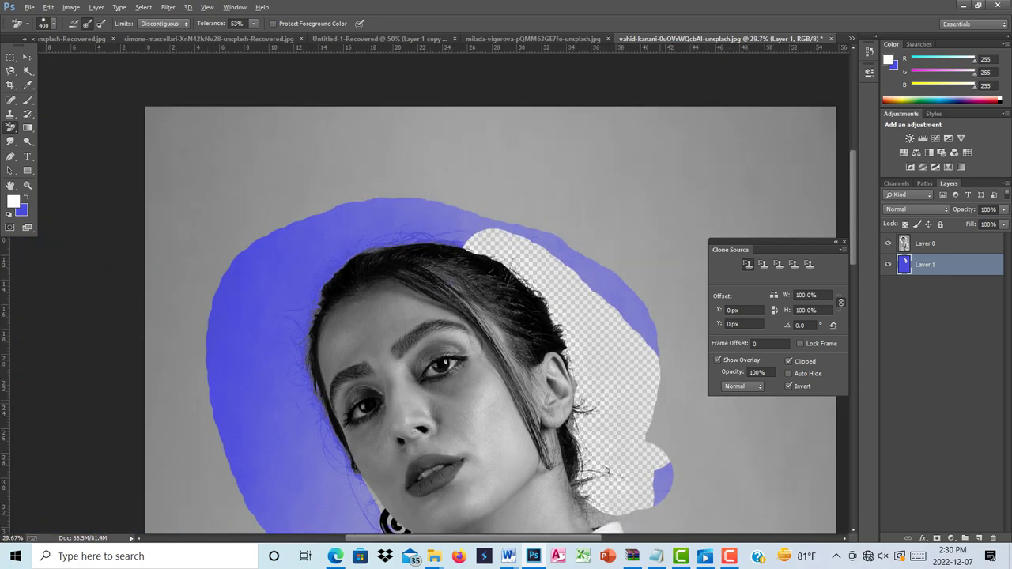
pyautogui.moveTo(619, 381); pyautogui.dragTo(589, 253)
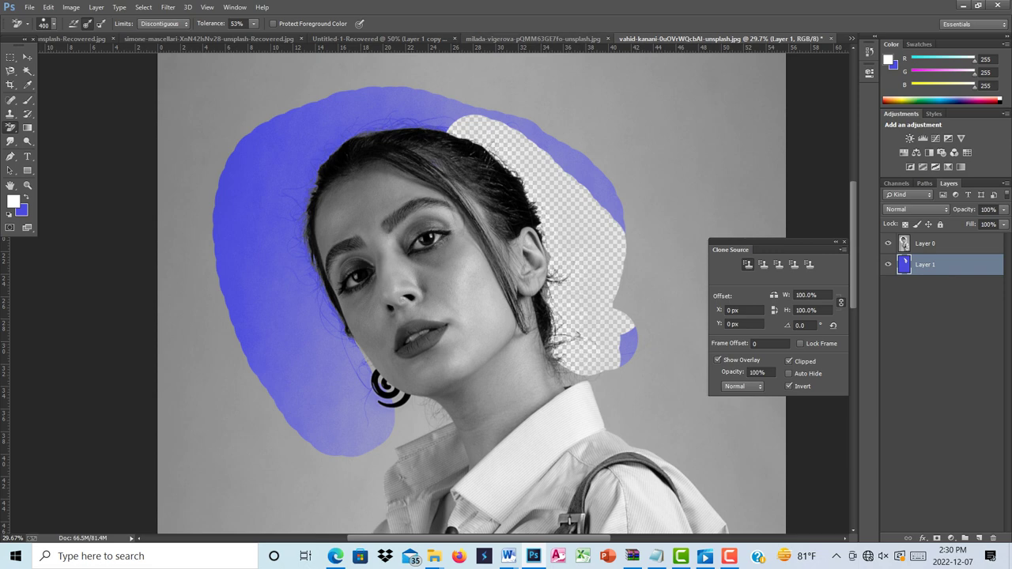
pyautogui.click(522, 38)
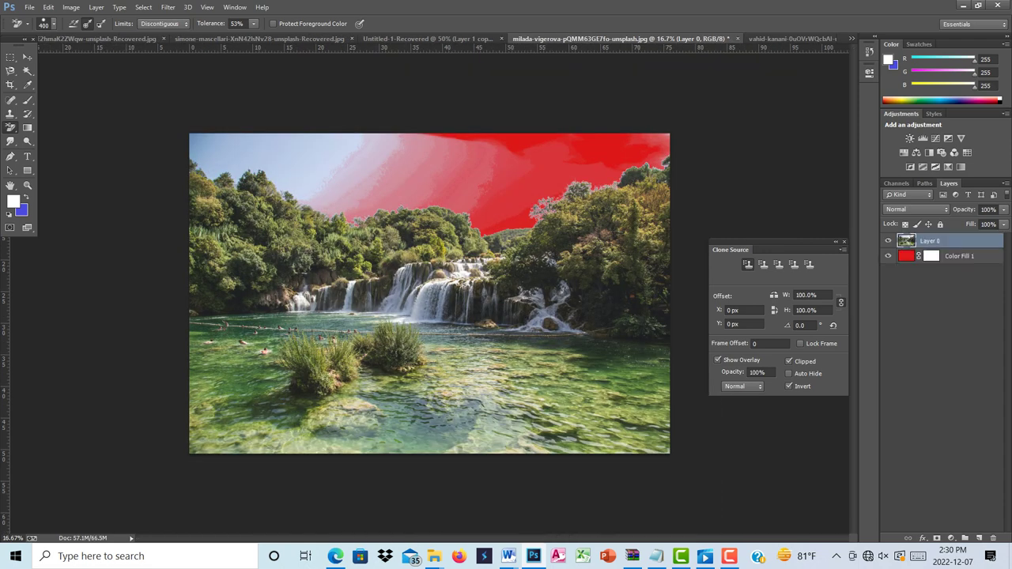
pyautogui.rightClick(10, 127)
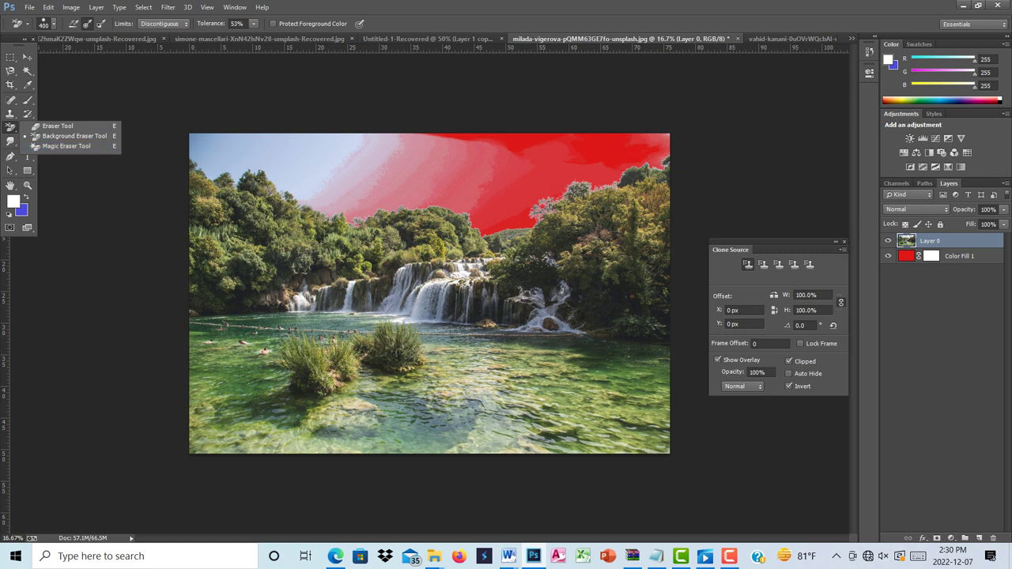
pyautogui.click(74, 136)
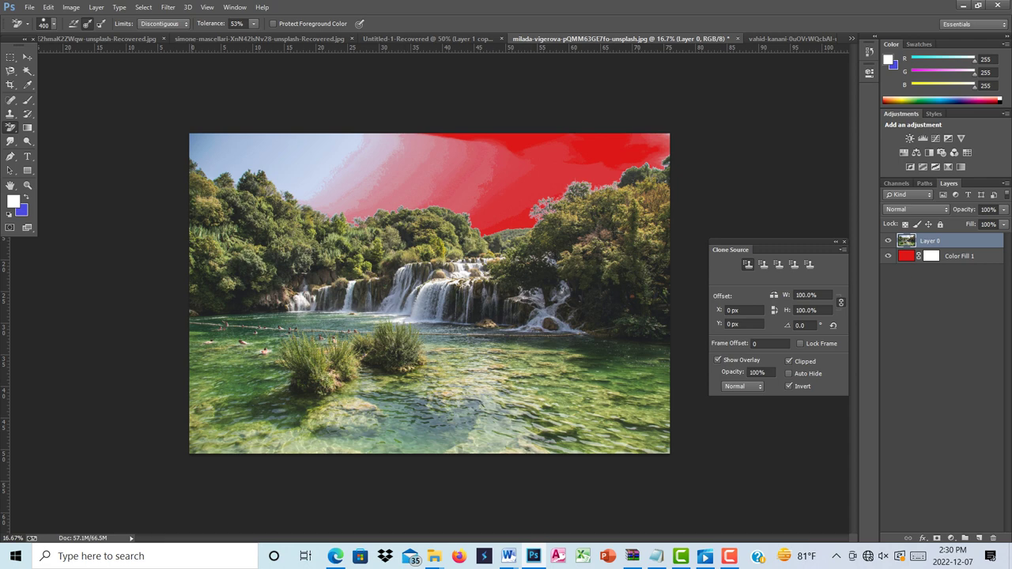
# Step: Try erasing the remaining sky with the Background Eraser sampling the background swatch, and undo the sky erasing
pyautogui.moveTo(202, 144)
pyautogui.mouseDown()
pyautogui.moveTo(286, 154)
pyautogui.moveTo(217, 162)
pyautogui.moveTo(236, 186)
pyautogui.moveTo(304, 184)
pyautogui.moveTo(375, 211)
pyautogui.moveTo(320, 170)
pyautogui.moveTo(312, 148)
pyautogui.moveTo(253, 140)
pyautogui.moveTo(336, 155)
pyautogui.mouseUp()
pyautogui.moveTo(245, 139)
pyautogui.mouseDown()
pyautogui.moveTo(317, 134)
pyautogui.moveTo(435, 158)
pyautogui.moveTo(372, 167)
pyautogui.moveTo(427, 194)
pyautogui.moveTo(403, 202)
pyautogui.moveTo(463, 219)
pyautogui.moveTo(490, 148)
pyautogui.mouseUp()
pyautogui.moveTo(522, 231)
pyautogui.mouseDown()
pyautogui.moveTo(566, 193)
pyautogui.moveTo(660, 159)
pyautogui.moveTo(664, 170)
pyautogui.mouseUp()
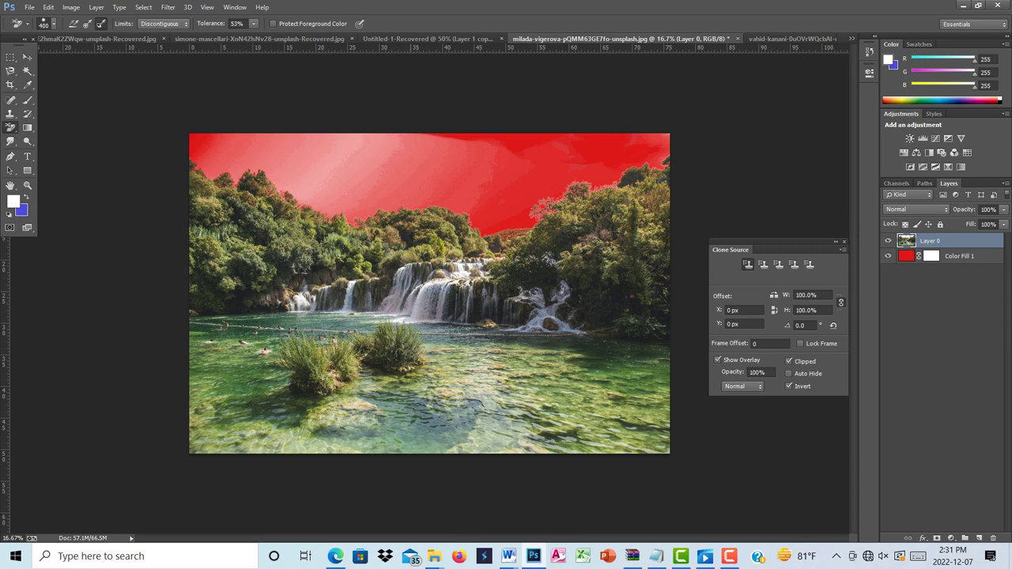
pyautogui.hotkey('ctrl', 'alt', 'z')
pyautogui.hotkey('ctrl', 'alt', 'z')
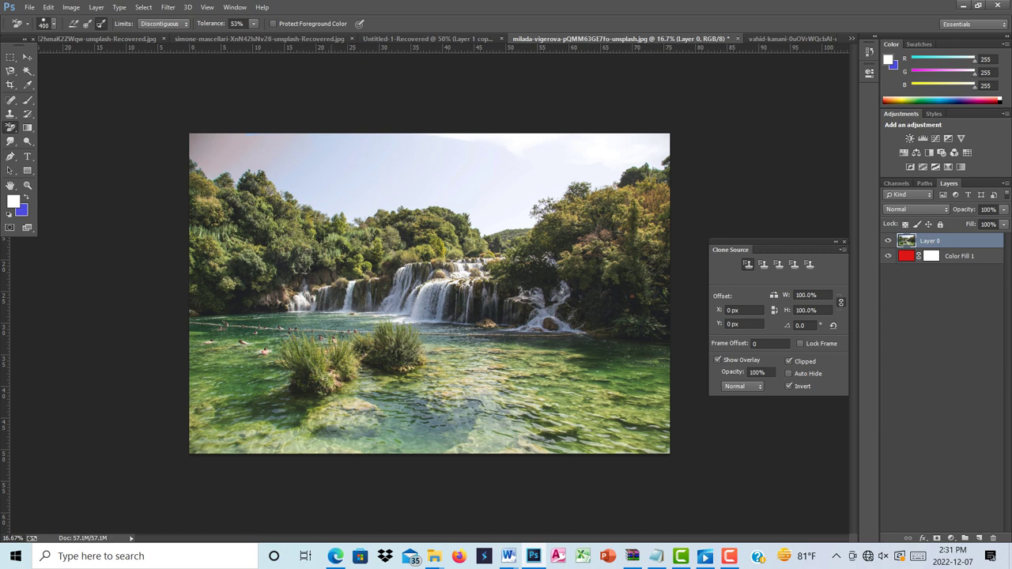
# Step: Set the Background Eraser tolerance to 15% and reset the foreground and background colours to black and white
pyautogui.click(253, 24)
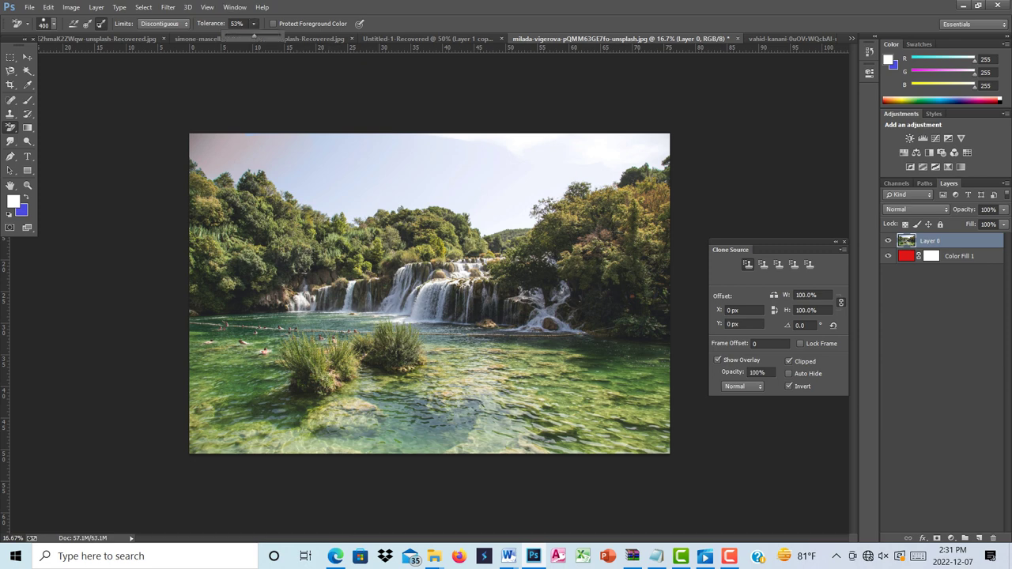
pyautogui.moveTo(239, 36); pyautogui.dragTo(234, 36)
pyautogui.click(253, 23)
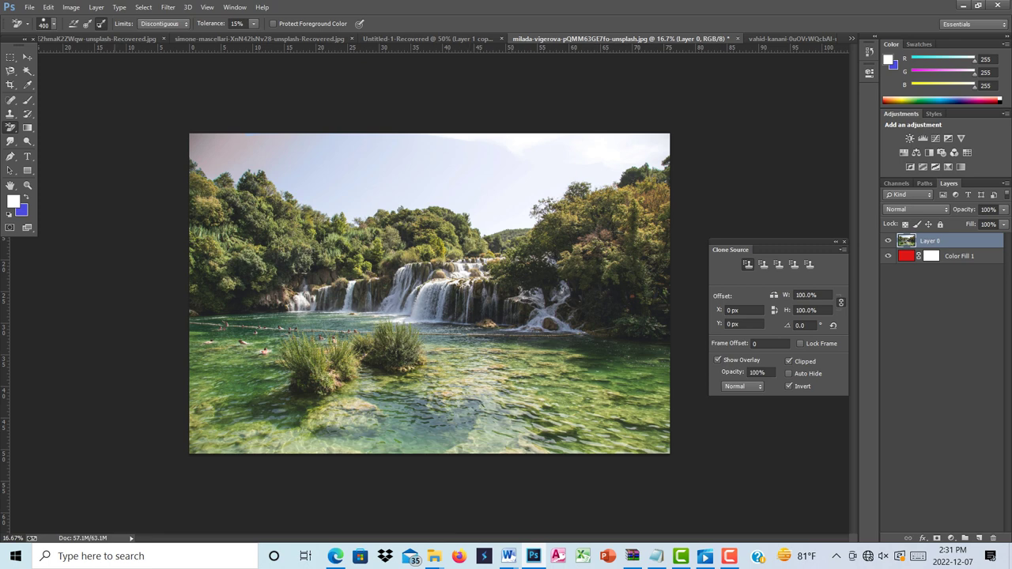
pyautogui.press('d')
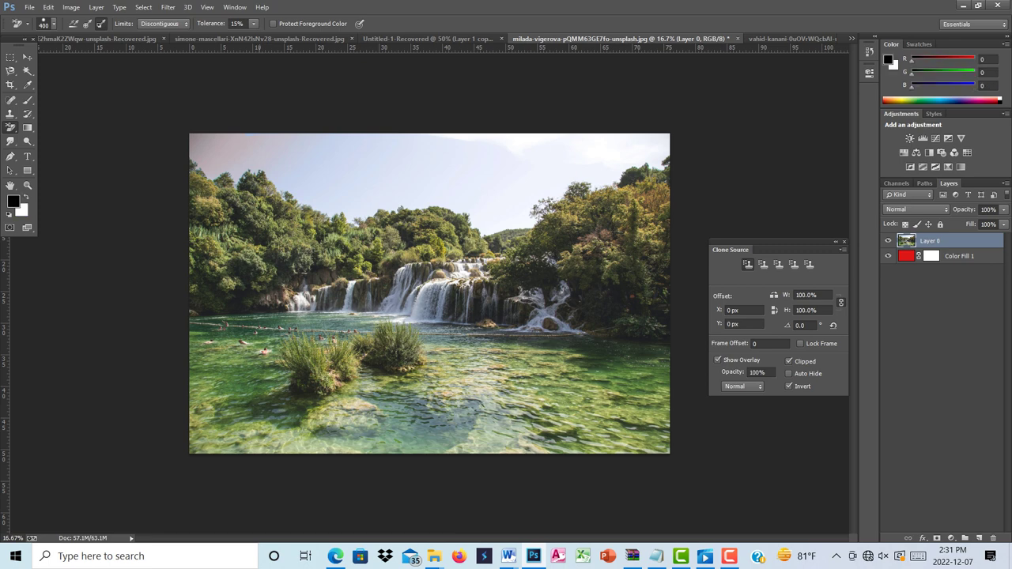
# Step: Try erasing the sky above the treetops with the white background swatch as the sample, and undo it
pyautogui.moveTo(400, 175)
pyautogui.mouseDown()
pyautogui.moveTo(410, 163)
pyautogui.moveTo(537, 168)
pyautogui.moveTo(473, 190)
pyautogui.moveTo(502, 226)
pyautogui.moveTo(474, 229)
pyautogui.mouseUp()
pyautogui.moveTo(569, 194)
pyautogui.mouseDown()
pyautogui.moveTo(617, 158)
pyautogui.moveTo(657, 146)
pyautogui.moveTo(538, 136)
pyautogui.mouseUp()
pyautogui.moveTo(474, 139); pyautogui.dragTo(416, 136)
pyautogui.moveTo(348, 220); pyautogui.dragTo(401, 198)
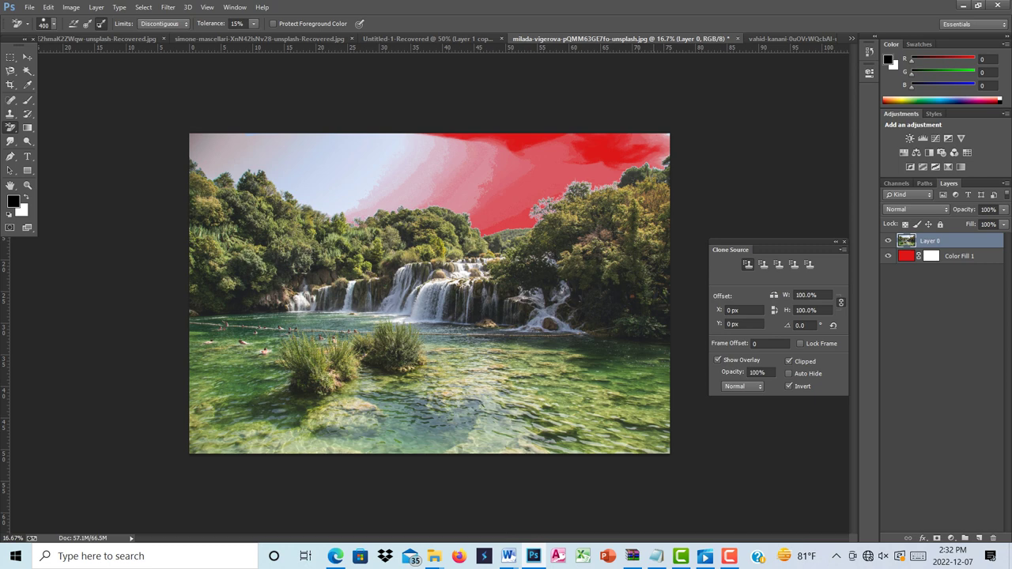
pyautogui.hotkey('ctrl', 'z')
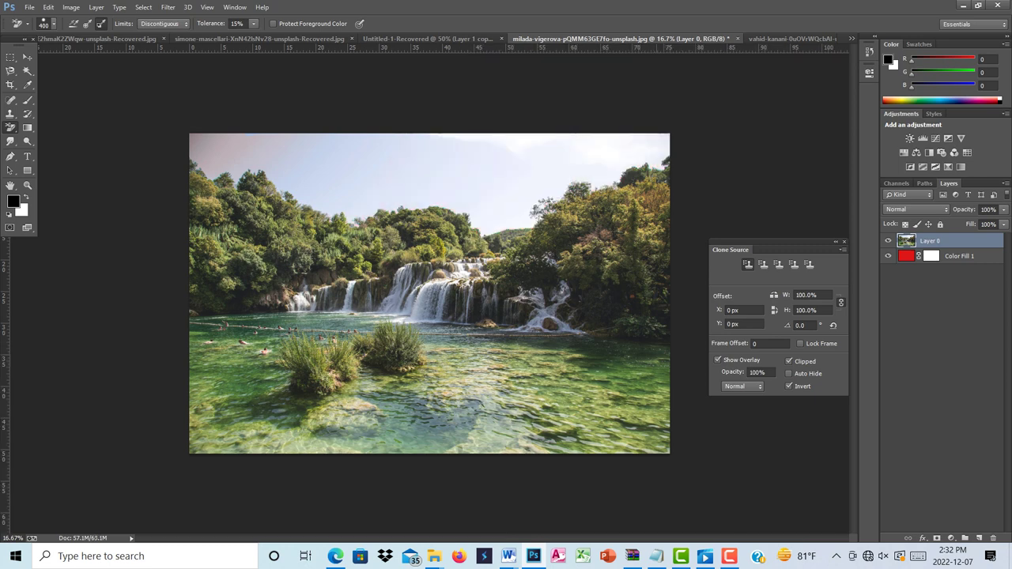
# Step: Try shifting the photo layer diagonally off the red fill and erasing part of its sky, and undo both changes
pyautogui.moveTo(306, 272); pyautogui.dragTo(275, 287)
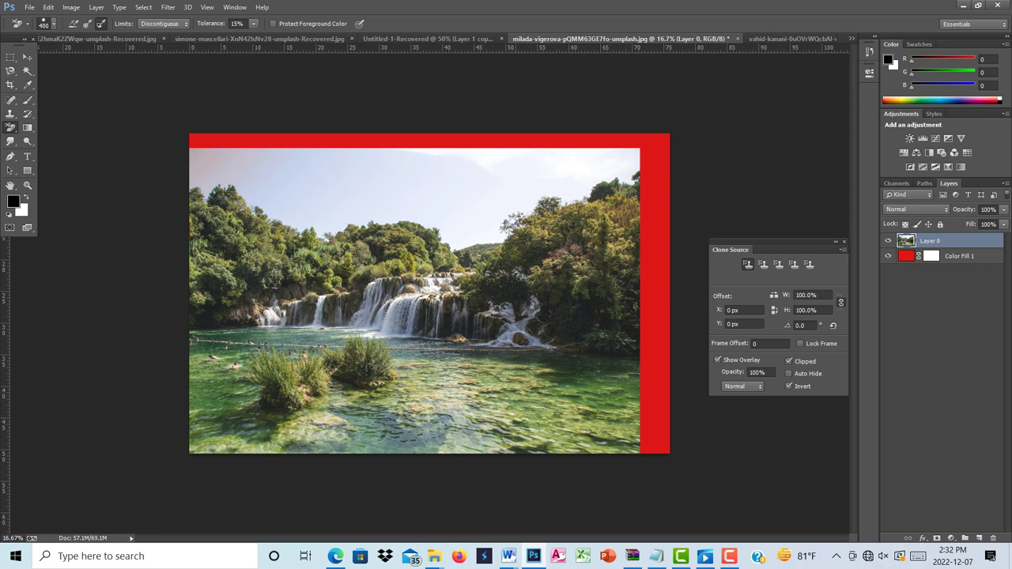
pyautogui.moveTo(514, 168)
pyautogui.mouseDown()
pyautogui.moveTo(573, 168)
pyautogui.moveTo(506, 164)
pyautogui.moveTo(553, 152)
pyautogui.moveTo(633, 171)
pyautogui.moveTo(510, 225)
pyautogui.moveTo(442, 237)
pyautogui.moveTo(491, 213)
pyautogui.moveTo(475, 238)
pyautogui.moveTo(411, 201)
pyautogui.moveTo(356, 198)
pyautogui.moveTo(403, 158)
pyautogui.mouseUp()
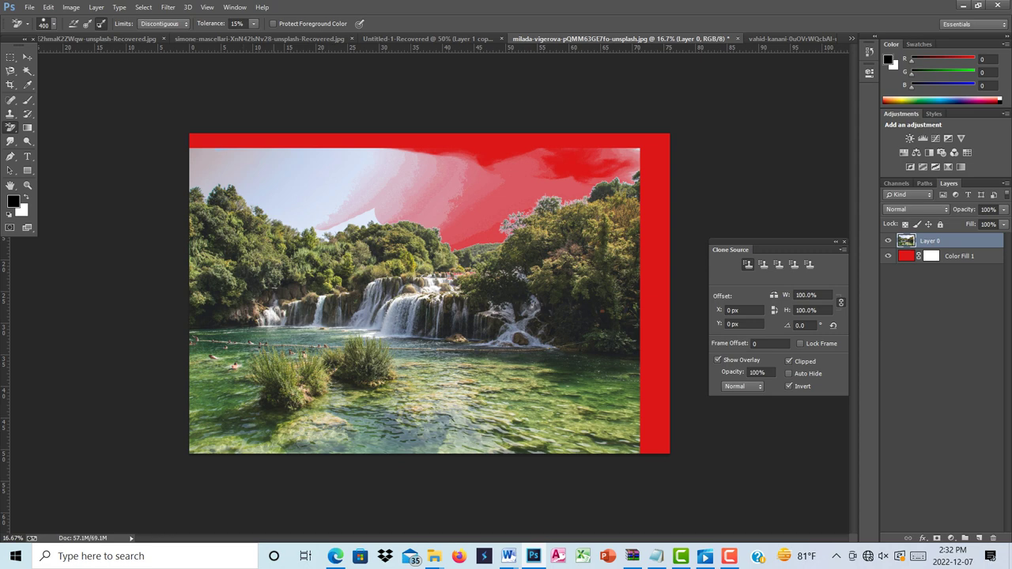
pyautogui.moveTo(378, 210); pyautogui.dragTo(323, 238)
pyautogui.hotkey('ctrl', 'z')
pyautogui.hotkey('ctrl', 'z')
pyautogui.hotkey('ctrl', 'z')
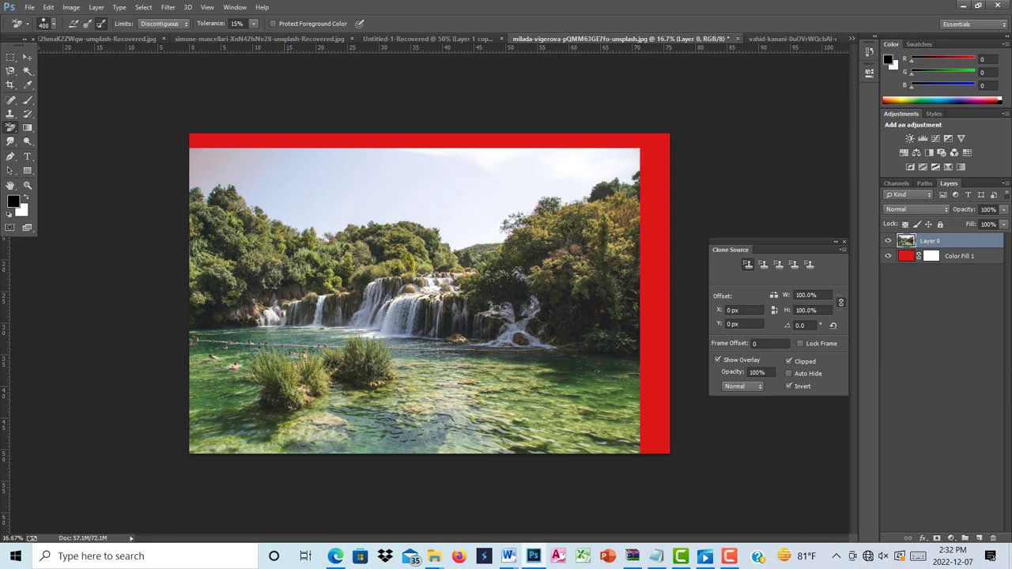
pyautogui.hotkey('ctrl', 'z')
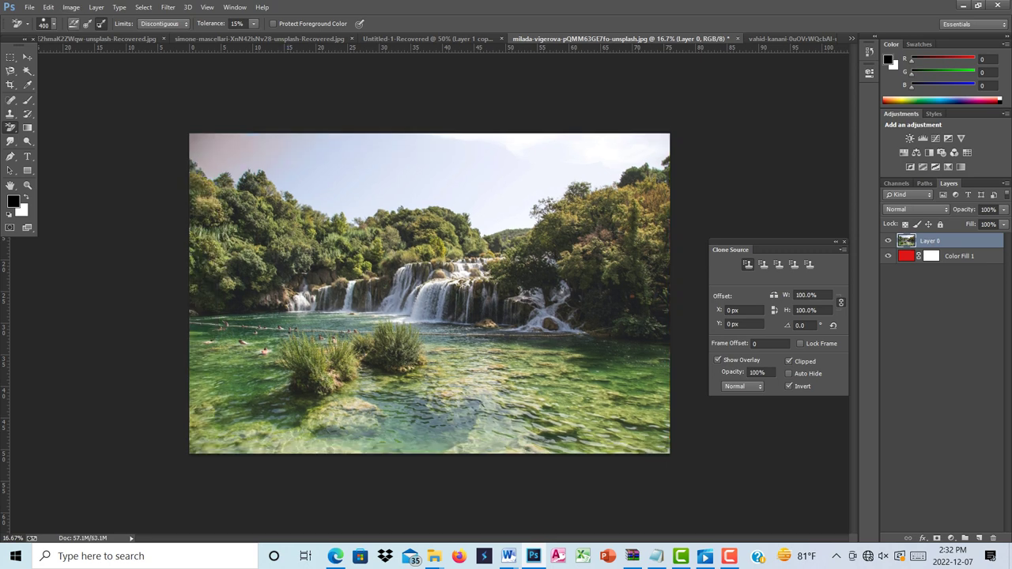
# Step: Set the eraser sampling to Continuous, test it across the sky, waterfall, trees and water, and undo the erasing
pyautogui.click(73, 24)
pyautogui.moveTo(302, 163)
pyautogui.mouseDown()
pyautogui.moveTo(405, 178)
pyautogui.moveTo(317, 182)
pyautogui.moveTo(312, 190)
pyautogui.moveTo(375, 197)
pyautogui.moveTo(344, 202)
pyautogui.moveTo(214, 167)
pyautogui.moveTo(250, 178)
pyautogui.moveTo(269, 170)
pyautogui.moveTo(241, 154)
pyautogui.moveTo(257, 151)
pyautogui.moveTo(395, 150)
pyautogui.moveTo(411, 175)
pyautogui.moveTo(407, 150)
pyautogui.moveTo(427, 154)
pyautogui.moveTo(300, 210)
pyautogui.moveTo(328, 222)
pyautogui.moveTo(445, 186)
pyautogui.moveTo(511, 228)
pyautogui.mouseUp()
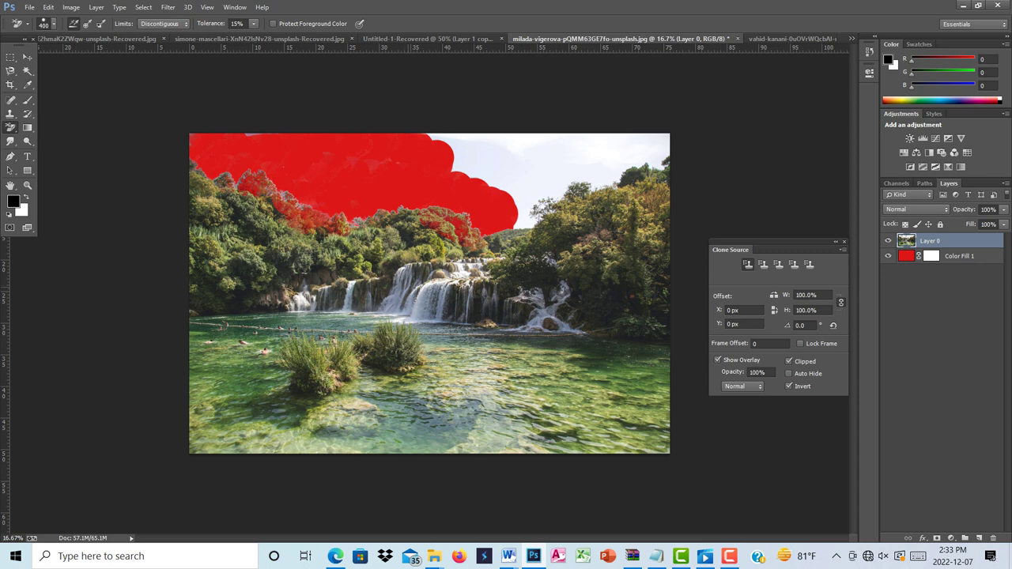
pyautogui.moveTo(395, 301)
pyautogui.mouseDown()
pyautogui.moveTo(419, 316)
pyautogui.moveTo(411, 289)
pyautogui.moveTo(466, 285)
pyautogui.mouseUp()
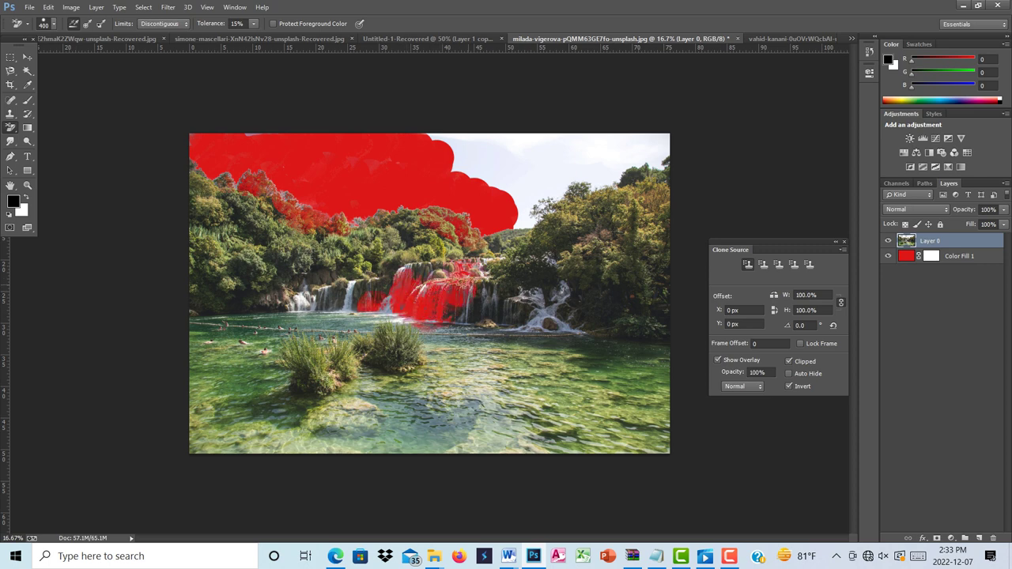
pyautogui.moveTo(348, 304)
pyautogui.mouseDown()
pyautogui.moveTo(388, 316)
pyautogui.moveTo(293, 299)
pyautogui.moveTo(317, 313)
pyautogui.moveTo(498, 312)
pyautogui.moveTo(550, 297)
pyautogui.moveTo(514, 292)
pyautogui.moveTo(598, 285)
pyautogui.moveTo(630, 237)
pyautogui.moveTo(535, 264)
pyautogui.moveTo(567, 274)
pyautogui.moveTo(589, 344)
pyautogui.mouseUp()
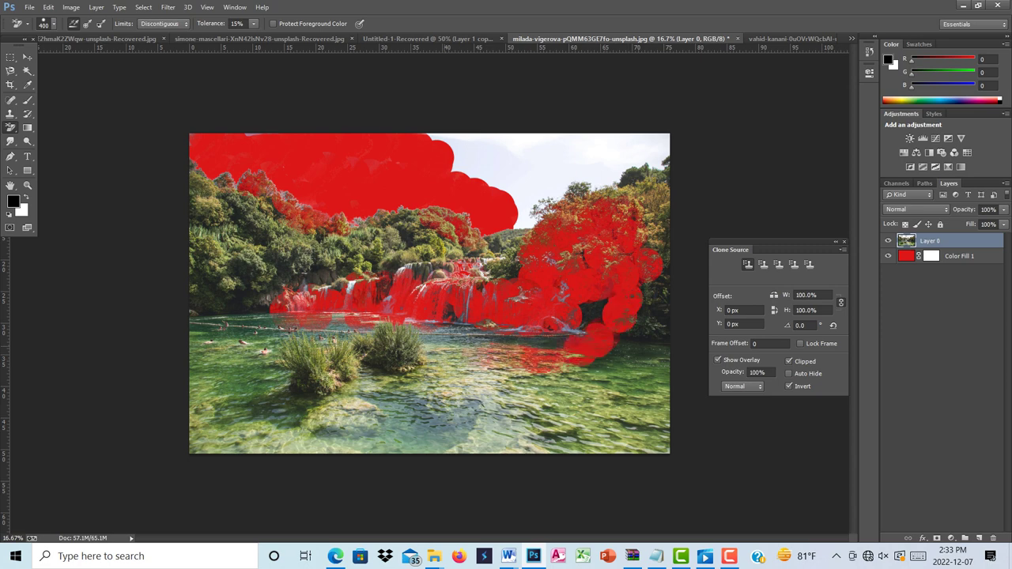
pyautogui.moveTo(443, 348)
pyautogui.mouseDown()
pyautogui.moveTo(237, 297)
pyautogui.moveTo(348, 257)
pyautogui.moveTo(418, 273)
pyautogui.moveTo(401, 222)
pyautogui.moveTo(364, 236)
pyautogui.moveTo(229, 205)
pyautogui.moveTo(200, 211)
pyautogui.moveTo(364, 212)
pyautogui.moveTo(479, 244)
pyautogui.moveTo(257, 360)
pyautogui.moveTo(442, 390)
pyautogui.moveTo(301, 407)
pyautogui.moveTo(482, 396)
pyautogui.moveTo(507, 419)
pyautogui.moveTo(388, 427)
pyautogui.moveTo(475, 365)
pyautogui.moveTo(392, 357)
pyautogui.moveTo(462, 348)
pyautogui.mouseUp()
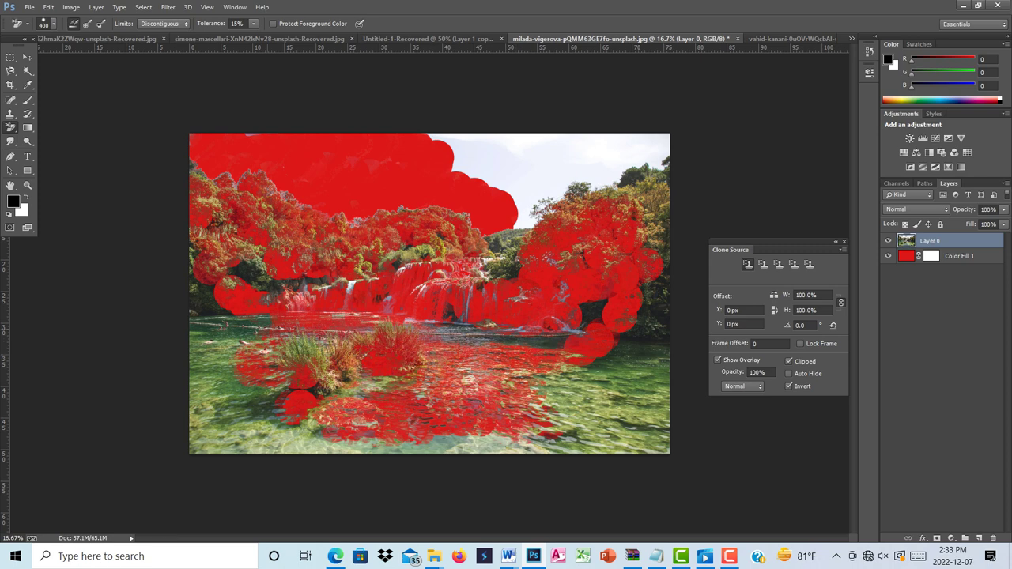
pyautogui.moveTo(253, 323); pyautogui.dragTo(224, 360)
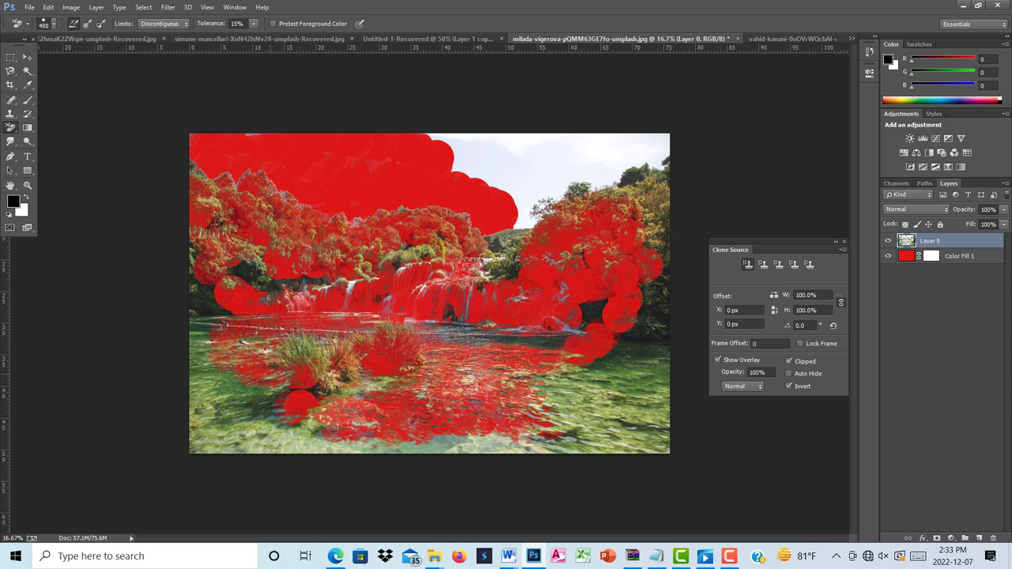
pyautogui.hotkey('ctrl', 'z')
pyautogui.hotkey('ctrl', 'alt', 'z')
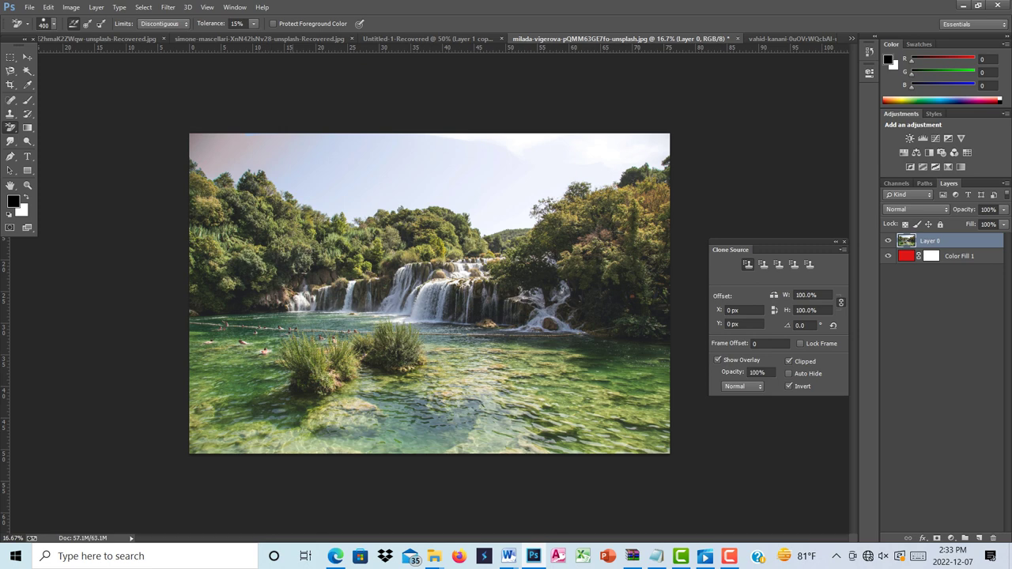
# Step: Try erasing the whole sky along the tree line with Continuous sampling and Discontiguous limits, and undo it
pyautogui.moveTo(328, 165)
pyautogui.mouseDown()
pyautogui.moveTo(432, 175)
pyautogui.moveTo(310, 192)
pyautogui.moveTo(405, 199)
pyautogui.moveTo(282, 183)
pyautogui.moveTo(238, 171)
pyautogui.moveTo(281, 172)
pyautogui.moveTo(201, 159)
pyautogui.moveTo(223, 142)
pyautogui.moveTo(389, 142)
pyautogui.moveTo(306, 170)
pyautogui.moveTo(417, 174)
pyautogui.moveTo(261, 163)
pyautogui.mouseUp()
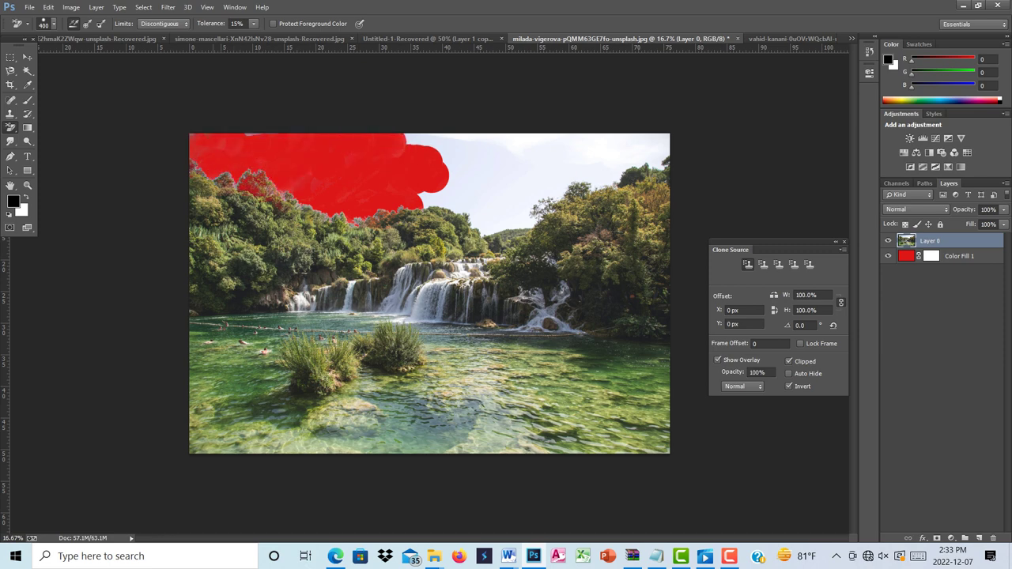
pyautogui.moveTo(399, 147); pyautogui.dragTo(467, 141)
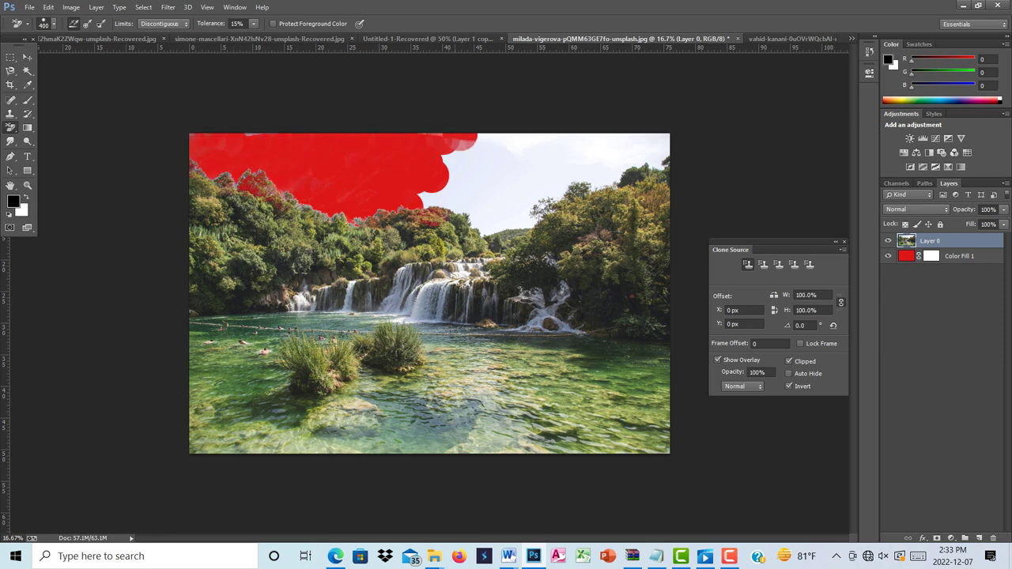
pyautogui.moveTo(452, 210)
pyautogui.mouseDown()
pyautogui.moveTo(408, 222)
pyautogui.moveTo(435, 228)
pyautogui.moveTo(378, 229)
pyautogui.moveTo(463, 207)
pyautogui.moveTo(437, 208)
pyautogui.moveTo(479, 209)
pyautogui.moveTo(474, 189)
pyautogui.moveTo(526, 215)
pyautogui.moveTo(510, 237)
pyautogui.moveTo(535, 209)
pyautogui.moveTo(514, 198)
pyautogui.moveTo(570, 178)
pyautogui.moveTo(522, 172)
pyautogui.moveTo(628, 170)
pyautogui.moveTo(632, 206)
pyautogui.moveTo(545, 201)
pyautogui.mouseUp()
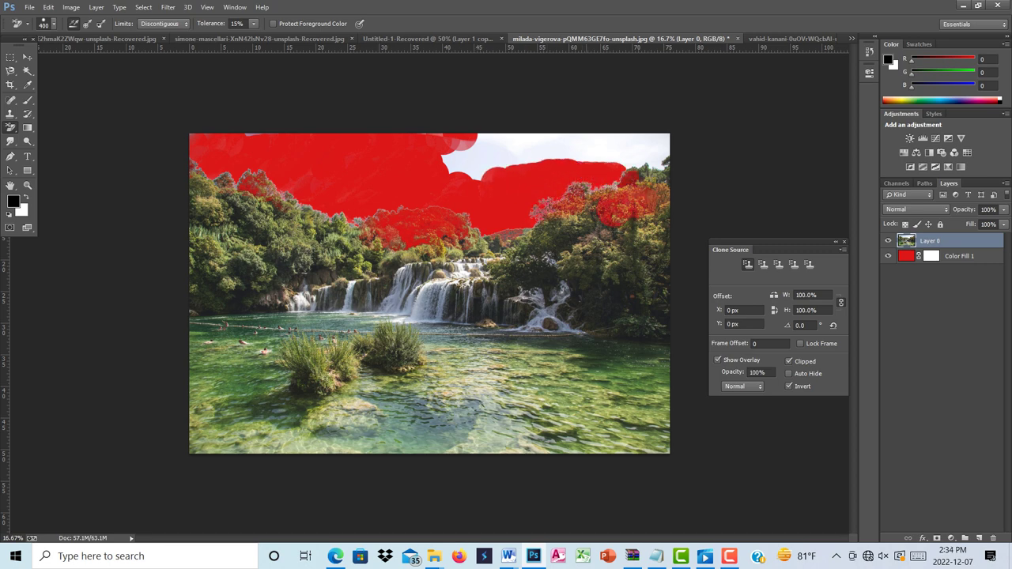
pyautogui.moveTo(616, 166)
pyautogui.mouseDown()
pyautogui.moveTo(650, 158)
pyautogui.moveTo(591, 157)
pyautogui.moveTo(658, 144)
pyautogui.moveTo(465, 158)
pyautogui.moveTo(472, 143)
pyautogui.moveTo(437, 134)
pyautogui.mouseUp()
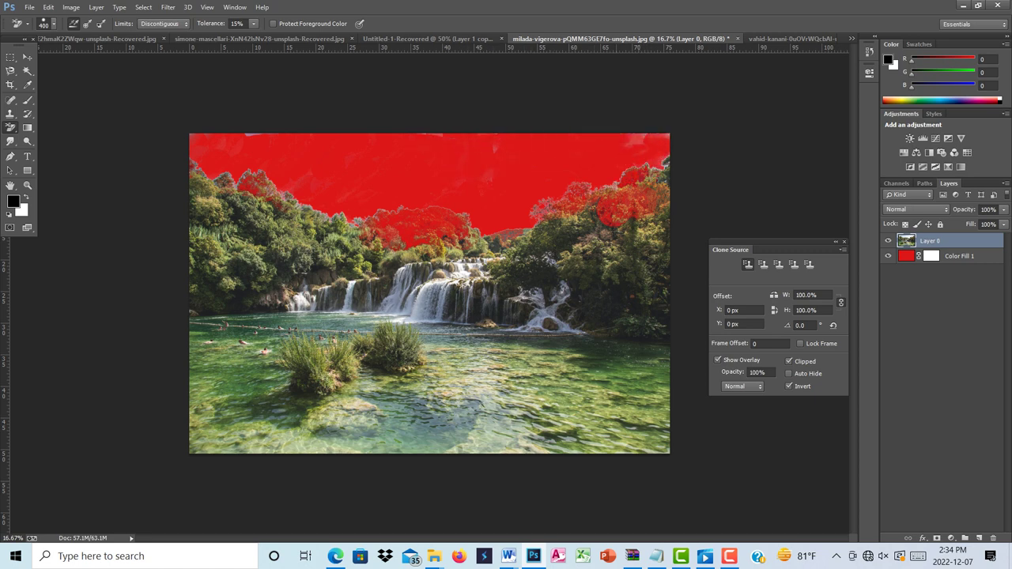
pyautogui.hotkey('ctrl', 'z')
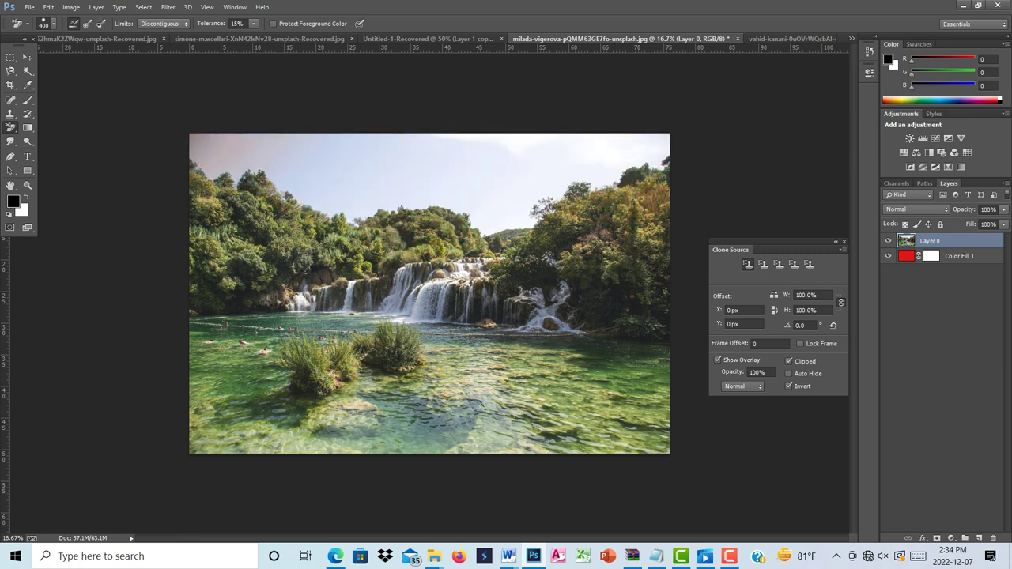
# Step: Set the eraser limits to Contiguous and erase the entire sky down to the tree line
pyautogui.click(164, 24)
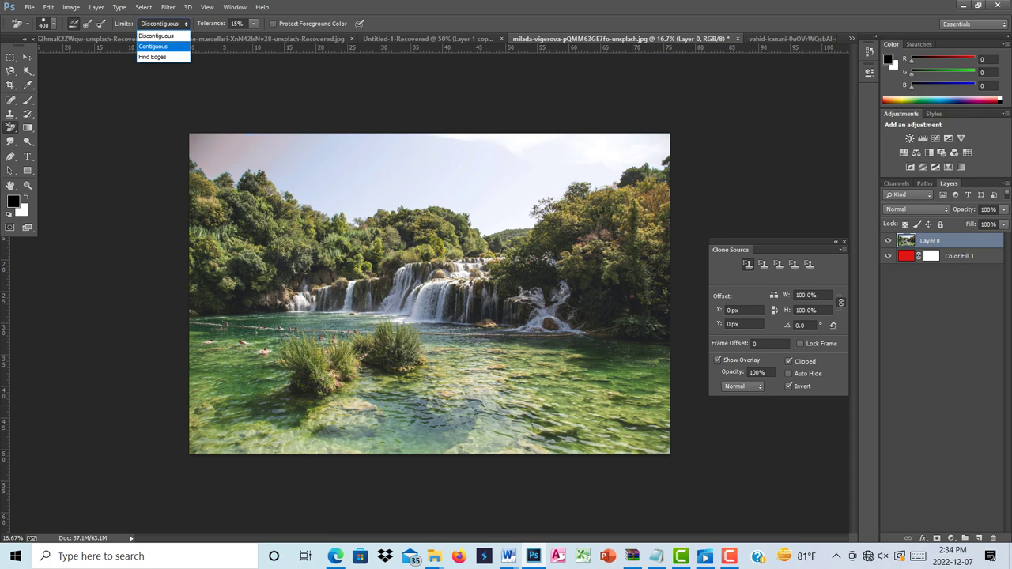
pyautogui.click(154, 46)
pyautogui.moveTo(379, 156)
pyautogui.mouseDown()
pyautogui.moveTo(327, 163)
pyautogui.moveTo(450, 166)
pyautogui.moveTo(313, 190)
pyautogui.moveTo(358, 203)
pyautogui.moveTo(252, 182)
pyautogui.moveTo(282, 182)
pyautogui.moveTo(215, 166)
pyautogui.moveTo(206, 144)
pyautogui.moveTo(300, 145)
pyautogui.moveTo(312, 159)
pyautogui.moveTo(306, 187)
pyautogui.moveTo(336, 148)
pyautogui.moveTo(431, 147)
pyautogui.moveTo(450, 165)
pyautogui.moveTo(453, 152)
pyautogui.moveTo(476, 168)
pyautogui.moveTo(418, 188)
pyautogui.moveTo(478, 200)
pyautogui.moveTo(498, 216)
pyautogui.moveTo(577, 177)
pyautogui.moveTo(641, 178)
pyautogui.moveTo(624, 155)
pyautogui.mouseUp()
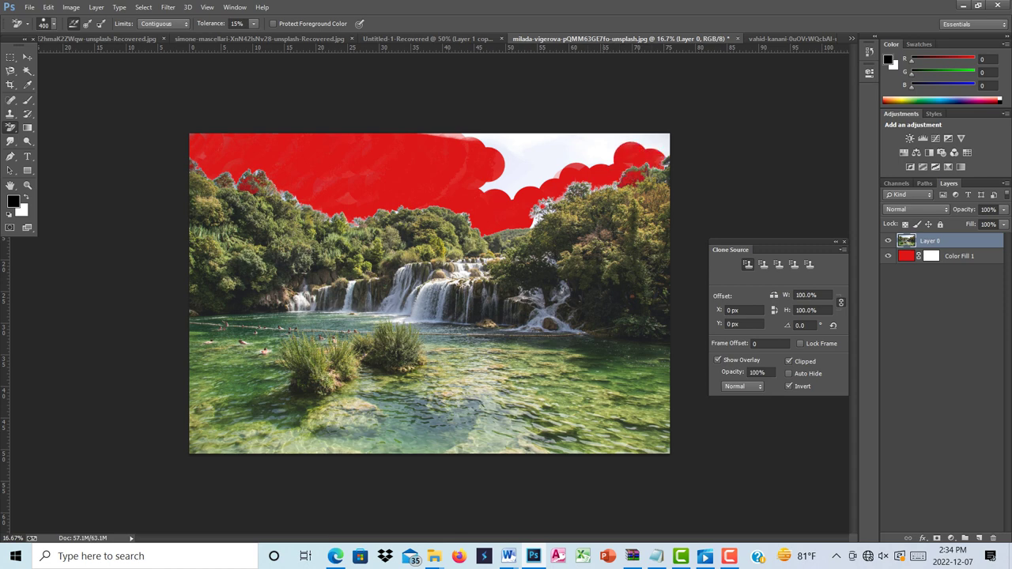
pyautogui.moveTo(538, 178)
pyautogui.mouseDown()
pyautogui.moveTo(506, 187)
pyautogui.moveTo(601, 158)
pyautogui.moveTo(486, 187)
pyautogui.moveTo(557, 152)
pyautogui.moveTo(426, 134)
pyautogui.mouseUp()
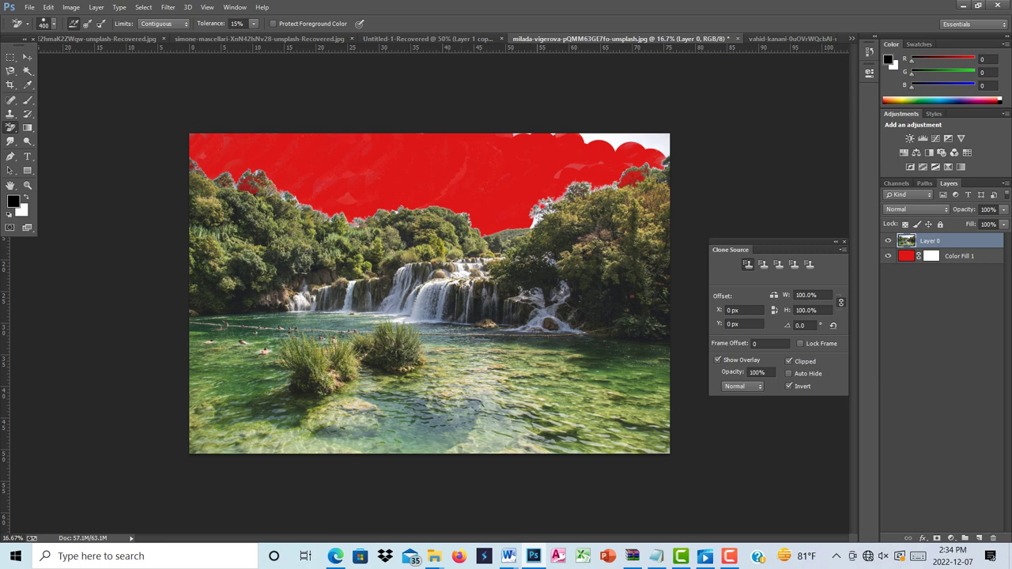
pyautogui.moveTo(522, 149)
pyautogui.mouseDown()
pyautogui.moveTo(658, 152)
pyautogui.moveTo(558, 165)
pyautogui.mouseUp()
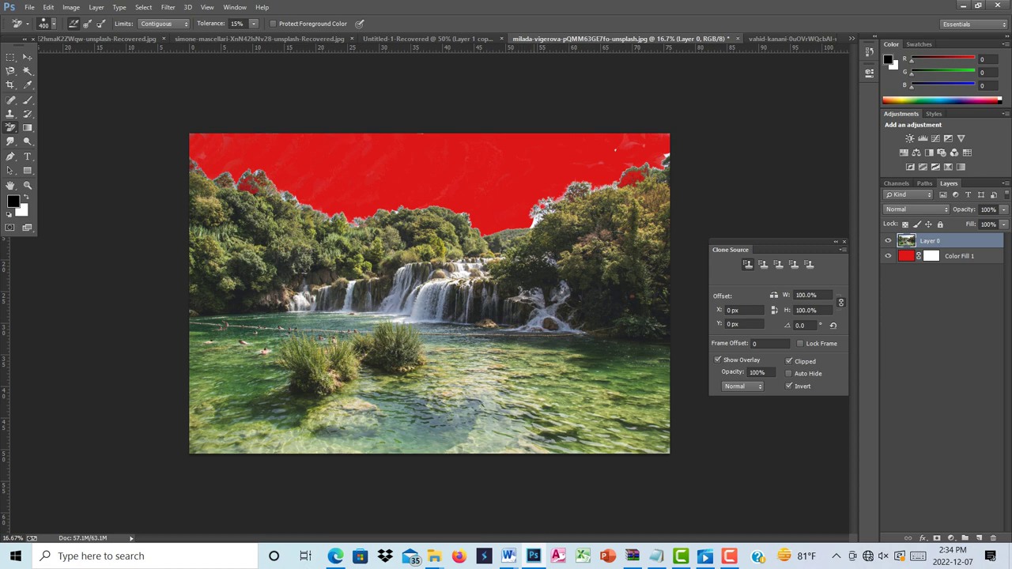
# Step: Erase patches of the trees, waterfall and lake water with the same Contiguous eraser settings
pyautogui.click(535, 223)
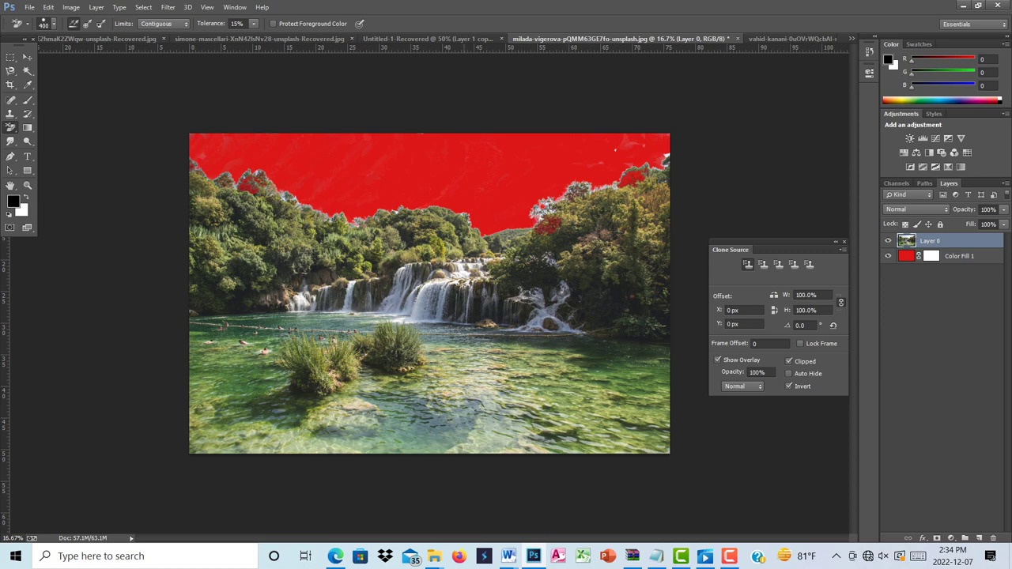
pyautogui.click(397, 220)
pyautogui.click(282, 211)
pyautogui.moveTo(441, 238)
pyautogui.mouseDown()
pyautogui.moveTo(431, 299)
pyautogui.moveTo(389, 283)
pyautogui.moveTo(400, 313)
pyautogui.moveTo(332, 297)
pyautogui.moveTo(352, 269)
pyautogui.moveTo(308, 301)
pyautogui.moveTo(427, 297)
pyautogui.moveTo(467, 269)
pyautogui.moveTo(423, 285)
pyautogui.moveTo(528, 318)
pyautogui.moveTo(546, 291)
pyautogui.moveTo(484, 316)
pyautogui.moveTo(522, 324)
pyautogui.moveTo(459, 315)
pyautogui.moveTo(522, 280)
pyautogui.moveTo(510, 273)
pyautogui.moveTo(538, 249)
pyautogui.mouseUp()
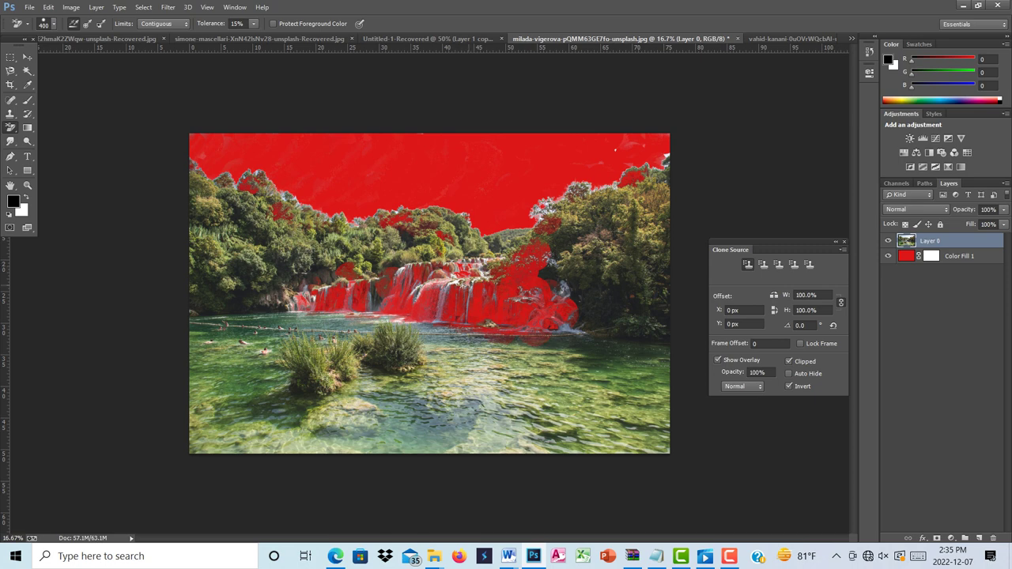
pyautogui.moveTo(284, 301); pyautogui.dragTo(251, 302)
pyautogui.moveTo(321, 315)
pyautogui.mouseDown()
pyautogui.moveTo(407, 316)
pyautogui.moveTo(423, 338)
pyautogui.moveTo(388, 366)
pyautogui.moveTo(427, 382)
pyautogui.moveTo(379, 389)
pyautogui.moveTo(462, 397)
pyautogui.moveTo(391, 435)
pyautogui.moveTo(498, 441)
pyautogui.moveTo(585, 407)
pyautogui.moveTo(475, 386)
pyautogui.moveTo(543, 372)
pyautogui.moveTo(261, 432)
pyautogui.moveTo(202, 433)
pyautogui.moveTo(273, 356)
pyautogui.moveTo(198, 331)
pyautogui.mouseUp()
pyautogui.moveTo(478, 368)
pyautogui.mouseDown()
pyautogui.moveTo(586, 365)
pyautogui.moveTo(661, 411)
pyautogui.moveTo(569, 427)
pyautogui.moveTo(601, 399)
pyautogui.moveTo(554, 381)
pyautogui.moveTo(593, 285)
pyautogui.moveTo(640, 255)
pyautogui.moveTo(589, 223)
pyautogui.moveTo(557, 238)
pyautogui.moveTo(265, 239)
pyautogui.moveTo(229, 207)
pyautogui.mouseUp()
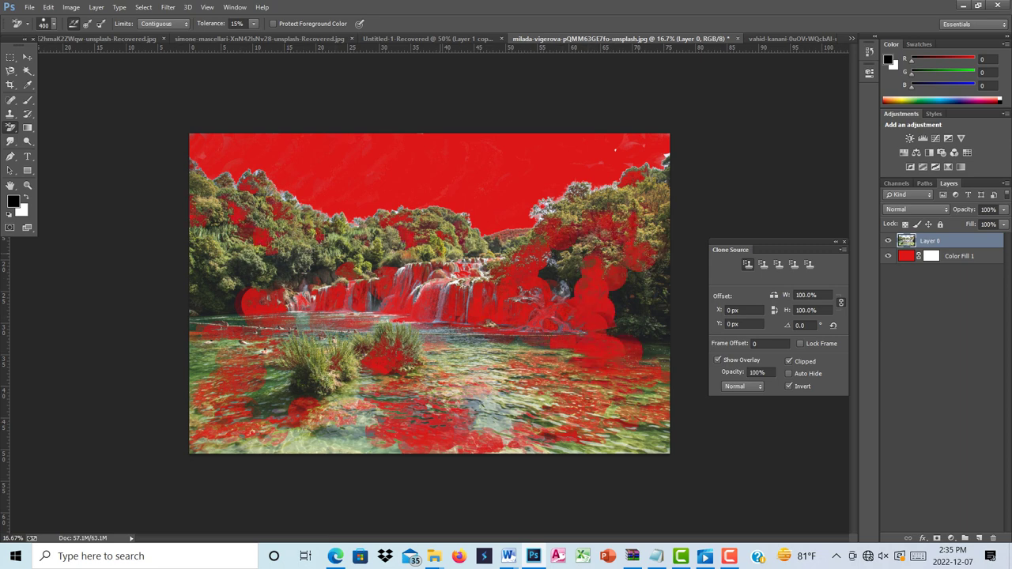
# Step: Undo the erasing on the waterfall photo and switch to the black-and-white portrait document
pyautogui.hotkey('ctrl', 'z')
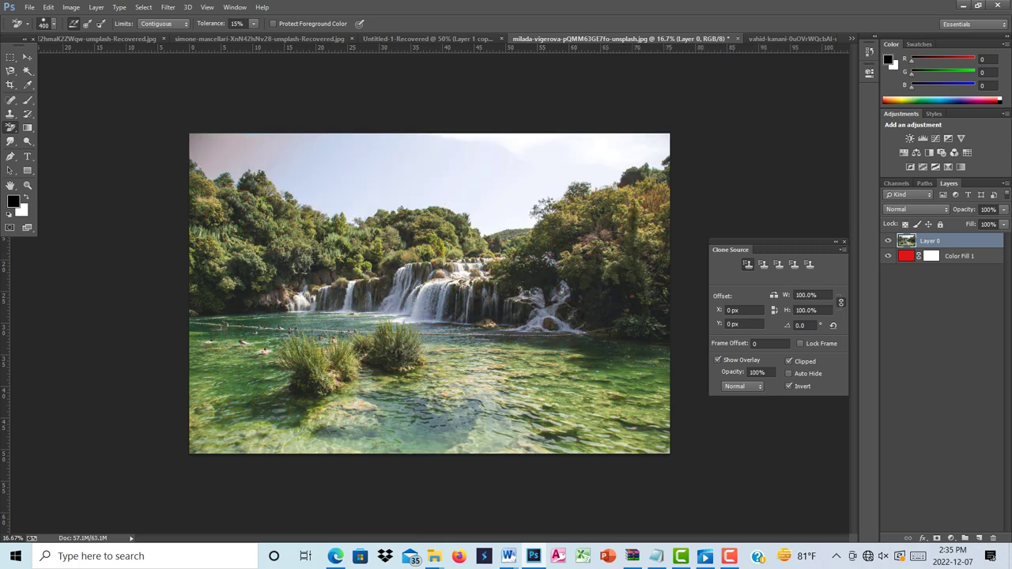
pyautogui.click(431, 39)
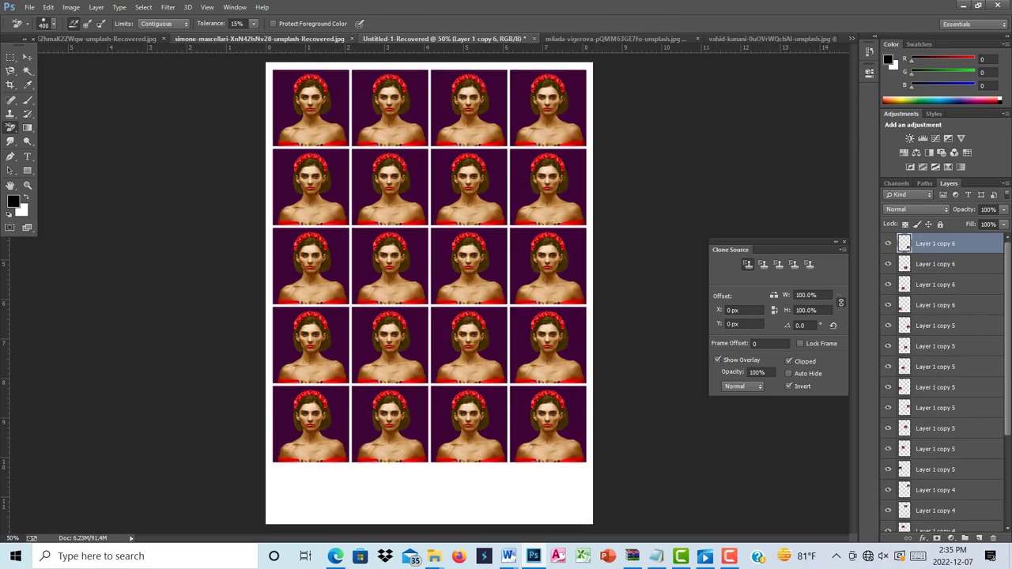
pyautogui.click(609, 38)
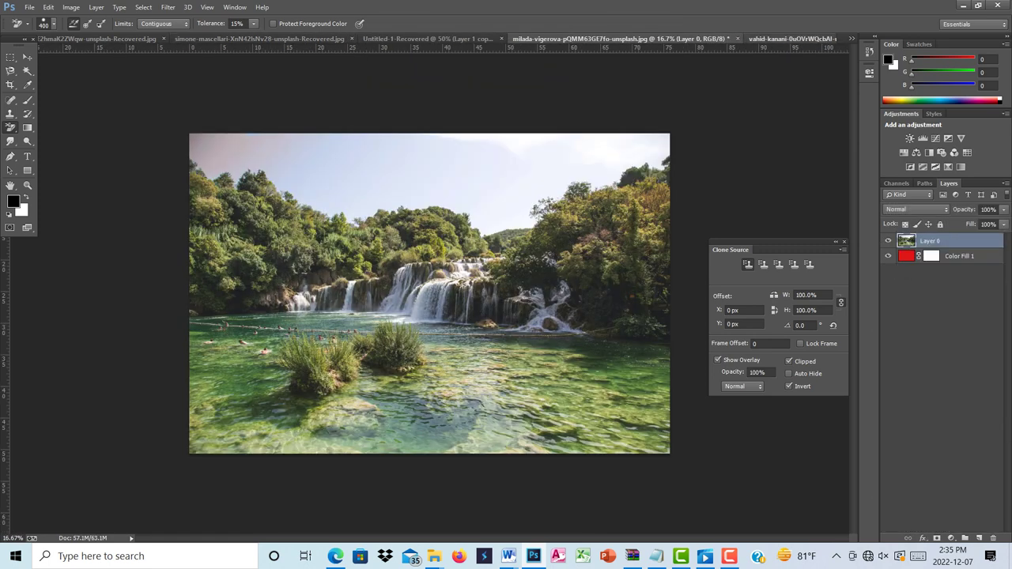
pyautogui.click(791, 38)
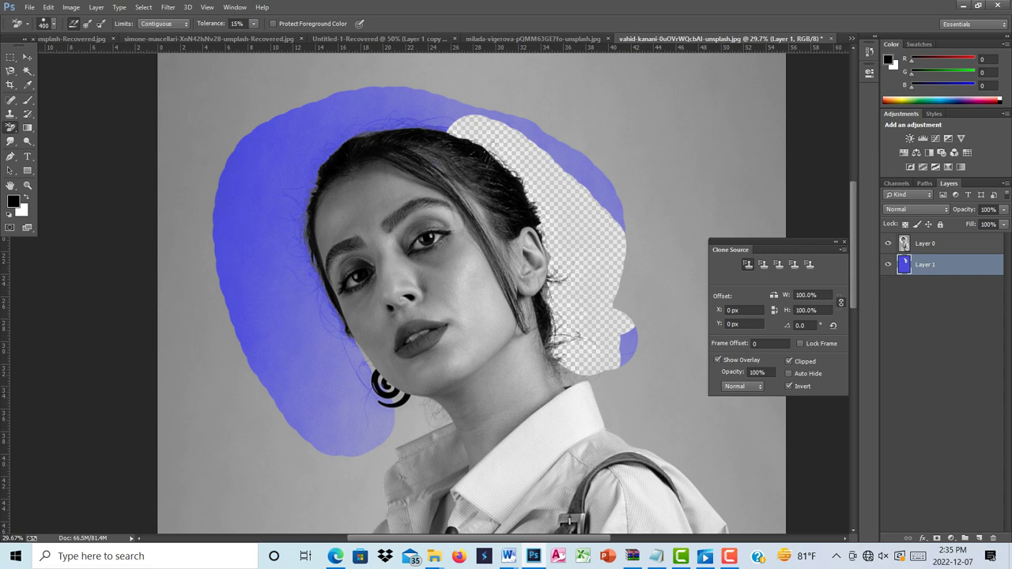
# Step: Start opening another image file and look through the thumbnails of the current folder
pyautogui.click(29, 7)
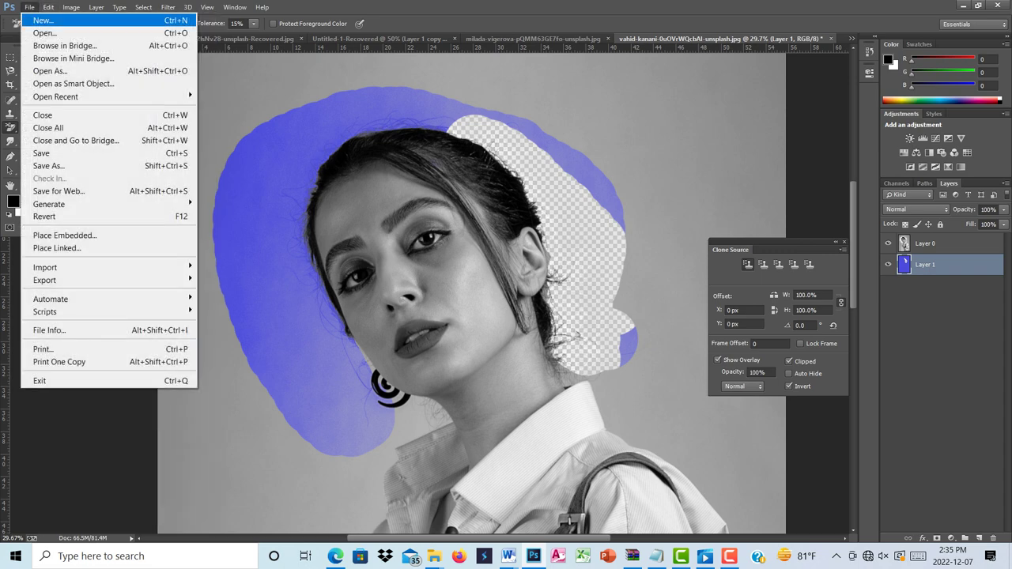
pyautogui.press('Escape')
pyautogui.hotkey('ctrl', 'o')
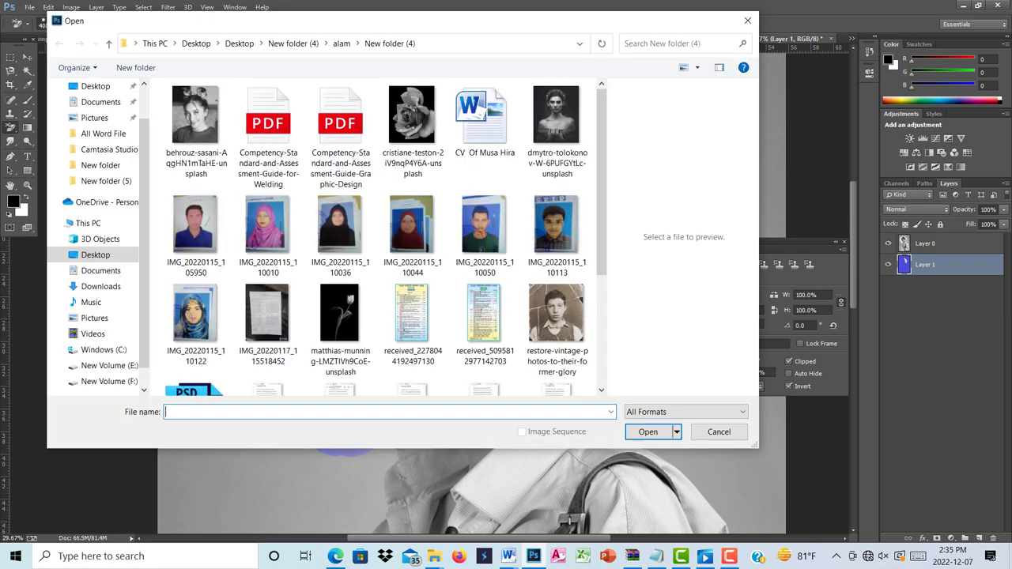
pyautogui.scroll(-3, 340, 237)
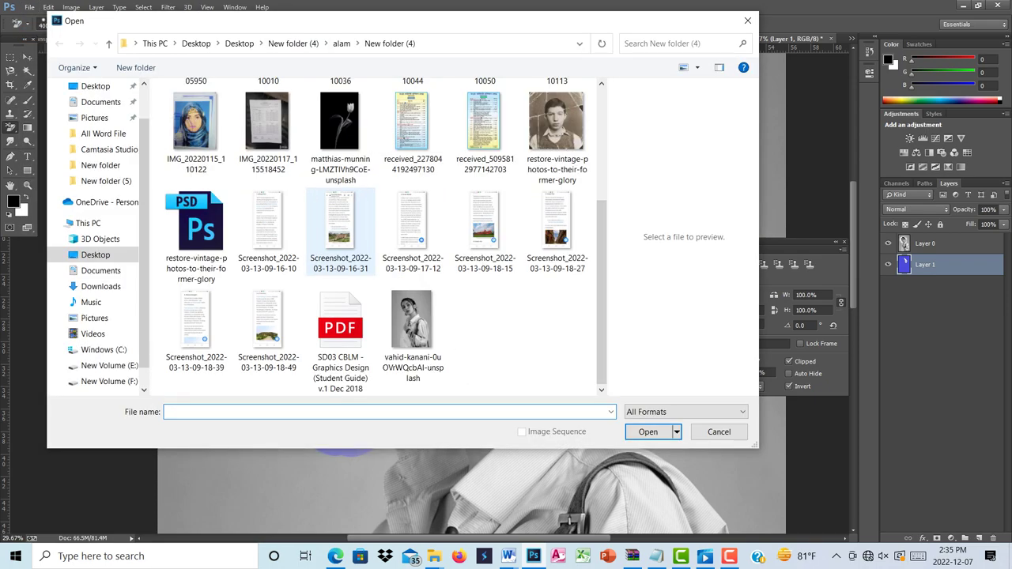
pyautogui.scroll(3, 340, 237)
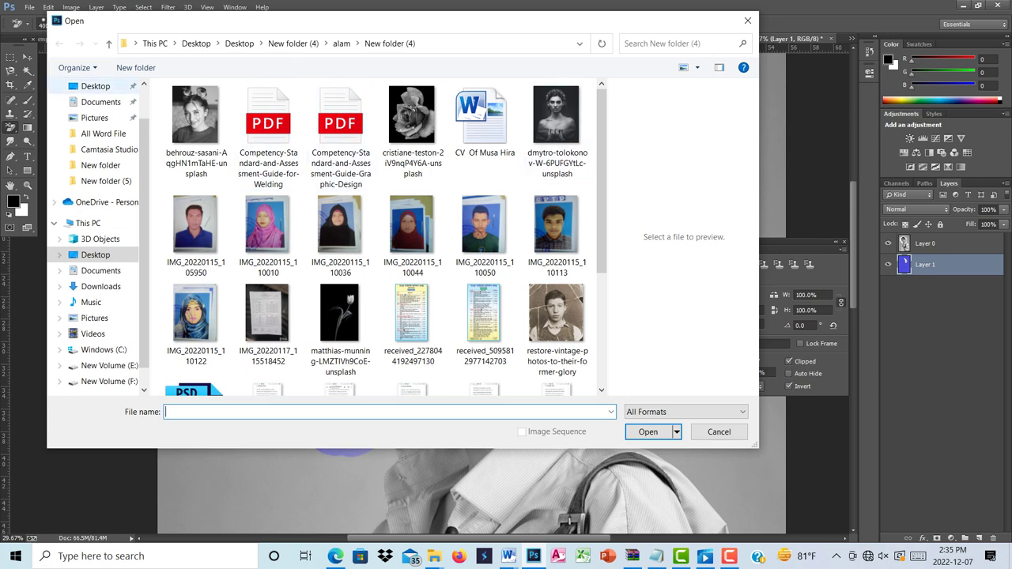
# Step: Browse to New folder (4) inside the Desktop folder that is on the desktop
pyautogui.click(95, 86)
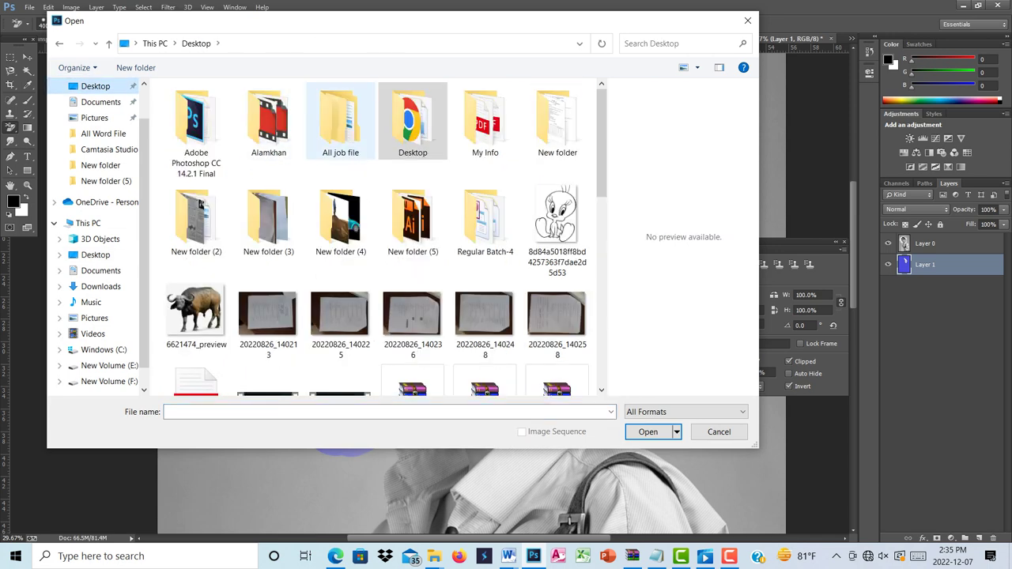
pyautogui.doubleClick(412, 123)
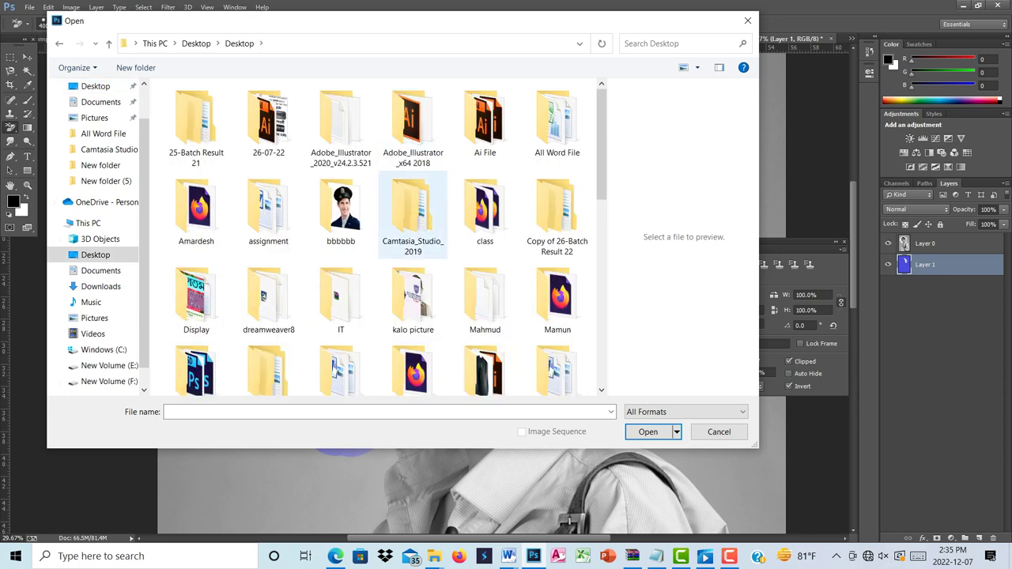
pyautogui.scroll(-6, 413, 213)
pyautogui.scroll(6, 413, 205)
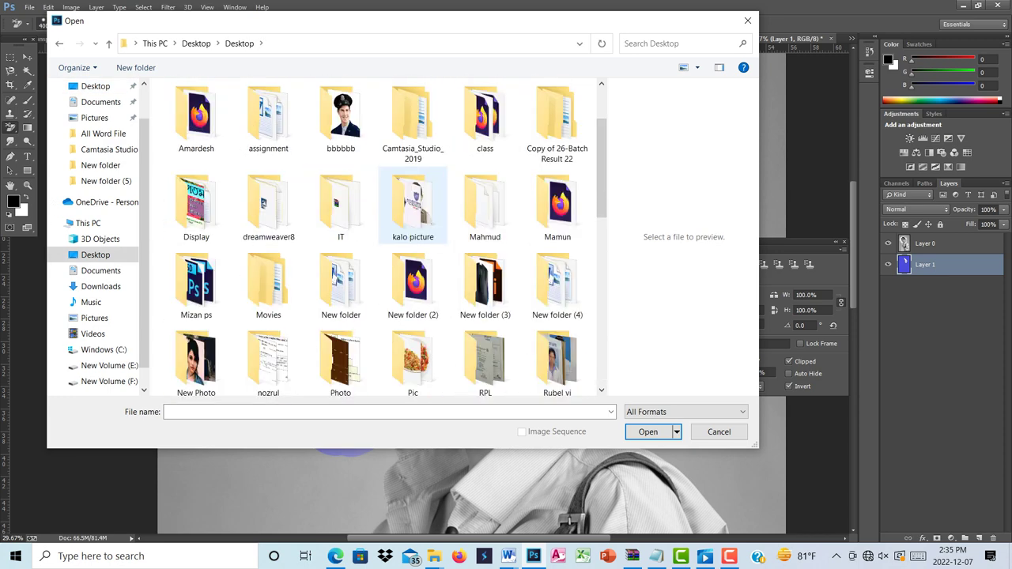
pyautogui.scroll(2, 413, 210)
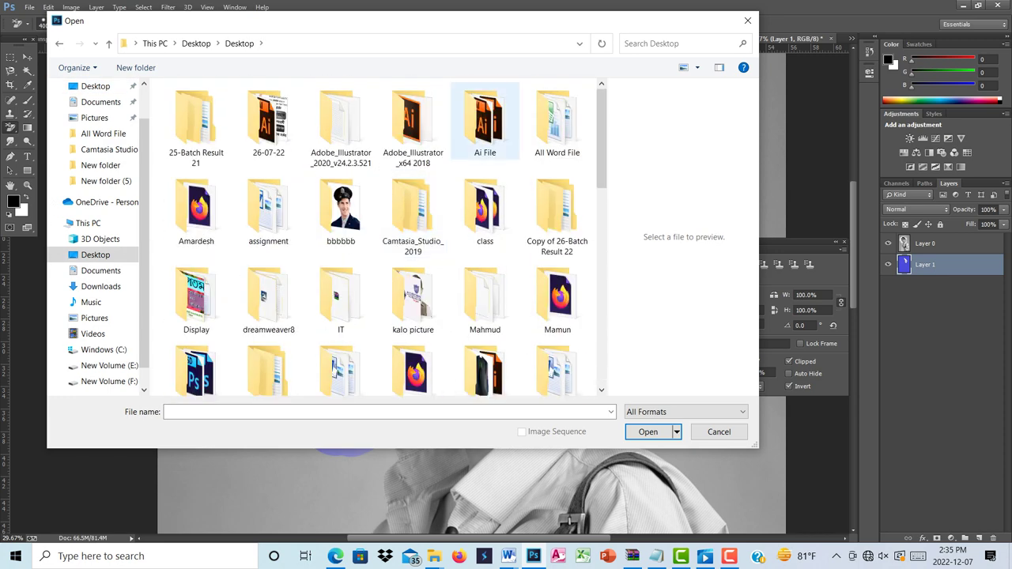
pyautogui.scroll(-2, 485, 296)
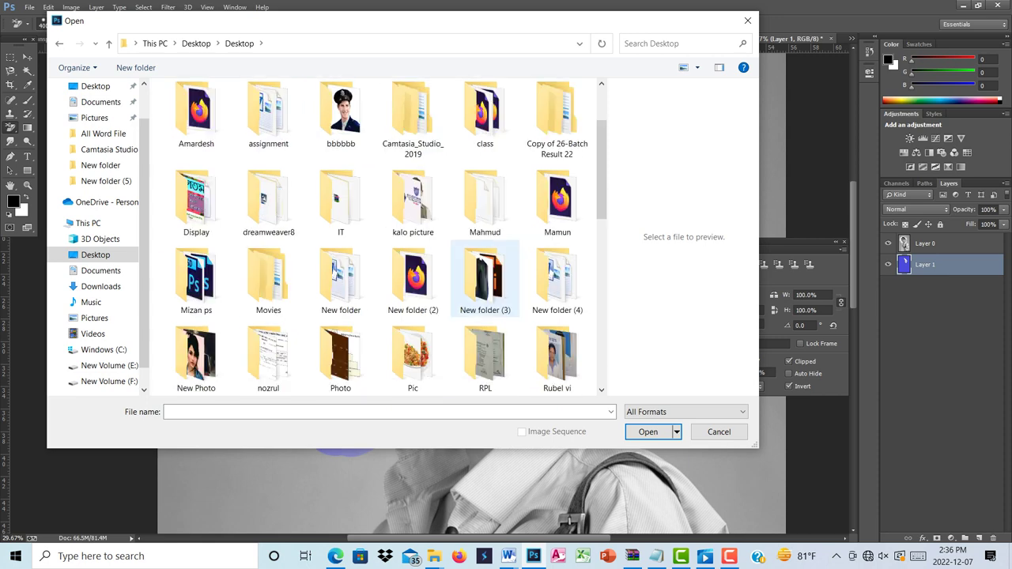
pyautogui.click(557, 280)
pyautogui.doubleClick(558, 281)
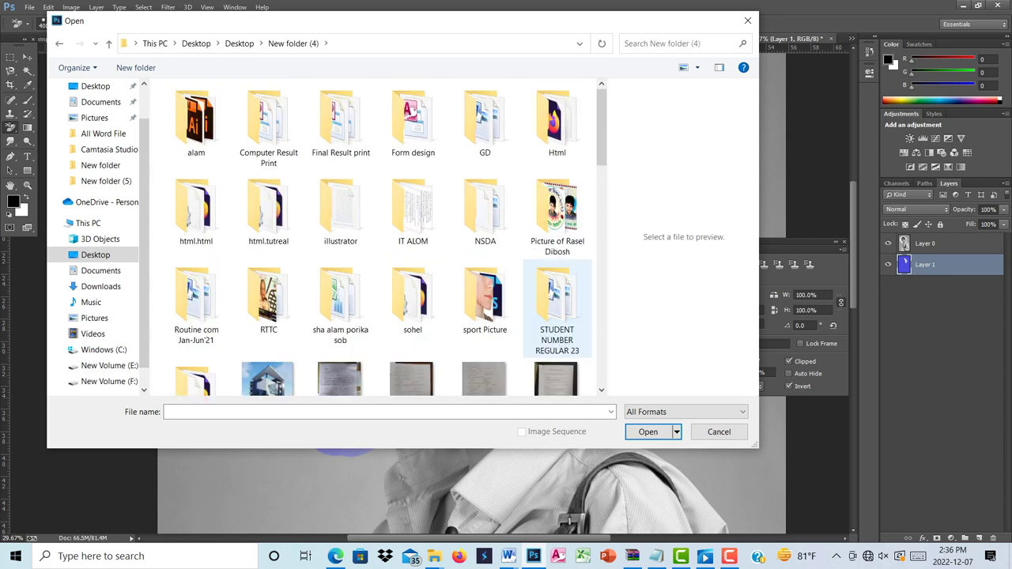
# Step: Check the sport Picture, STUDENT NUMBER REGULAR 23, RTTC and html.tutreal subfolders for a suitable picture
pyautogui.doubleClick(558, 213)
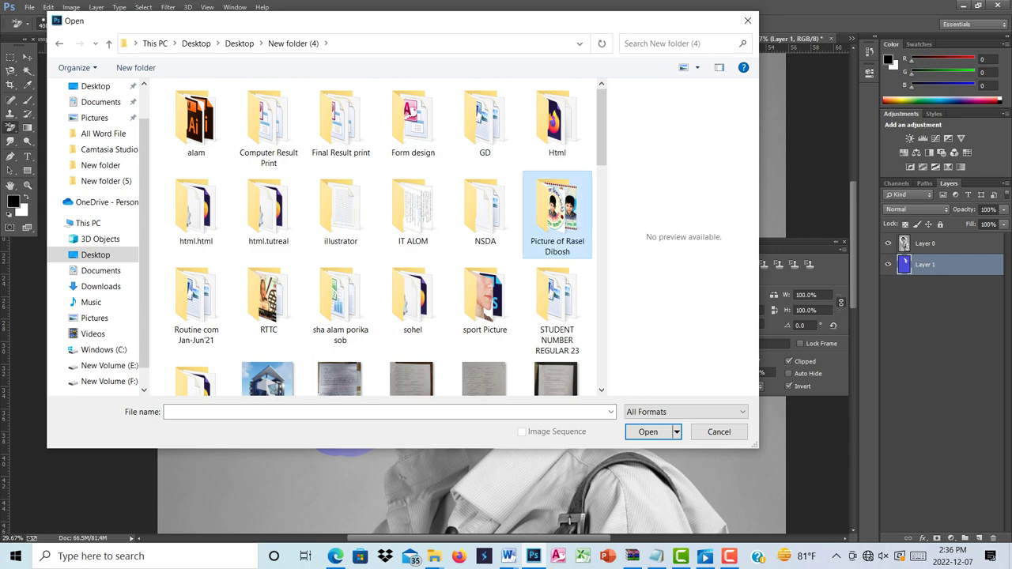
pyautogui.hotkey('alt', 'Left')
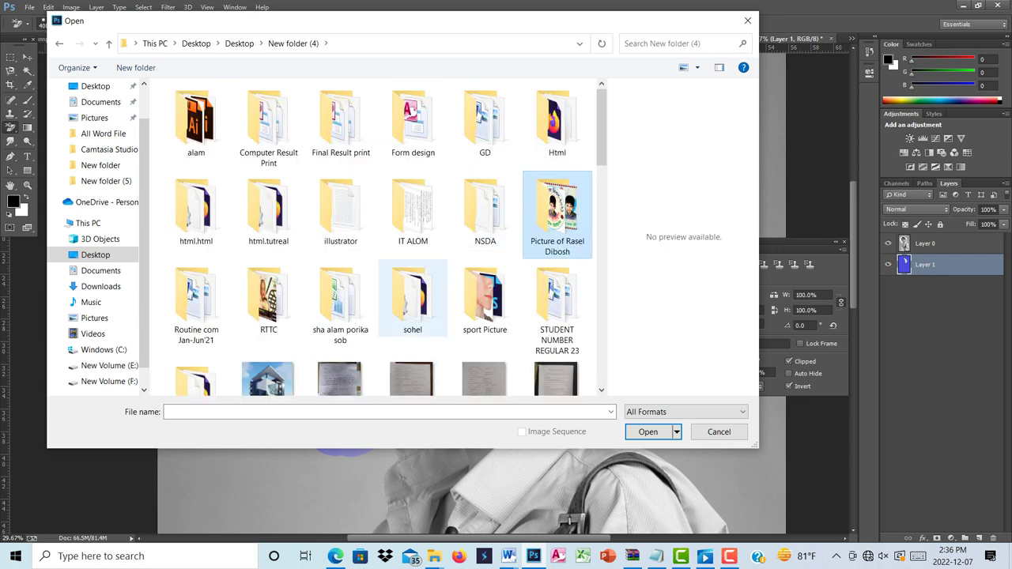
pyautogui.doubleClick(485, 301)
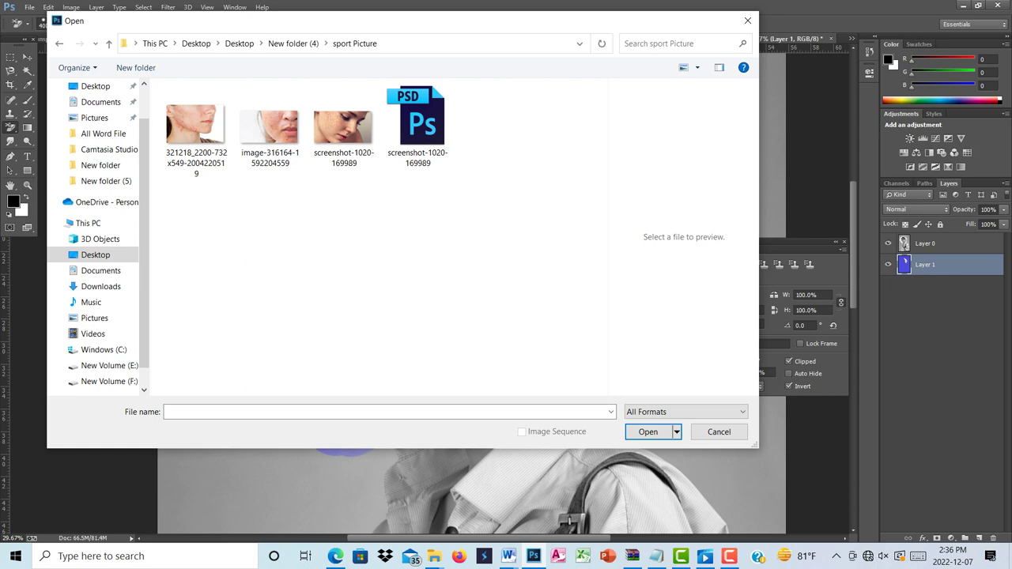
pyautogui.hotkey('alt', 'Left')
pyautogui.doubleClick(558, 301)
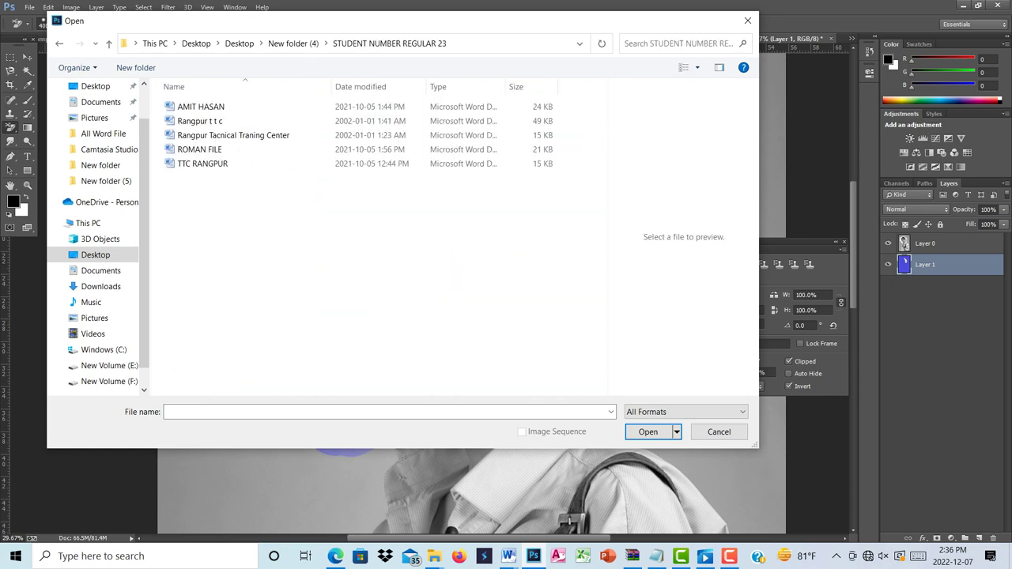
pyautogui.hotkey('alt', 'Left')
pyautogui.doubleClick(269, 297)
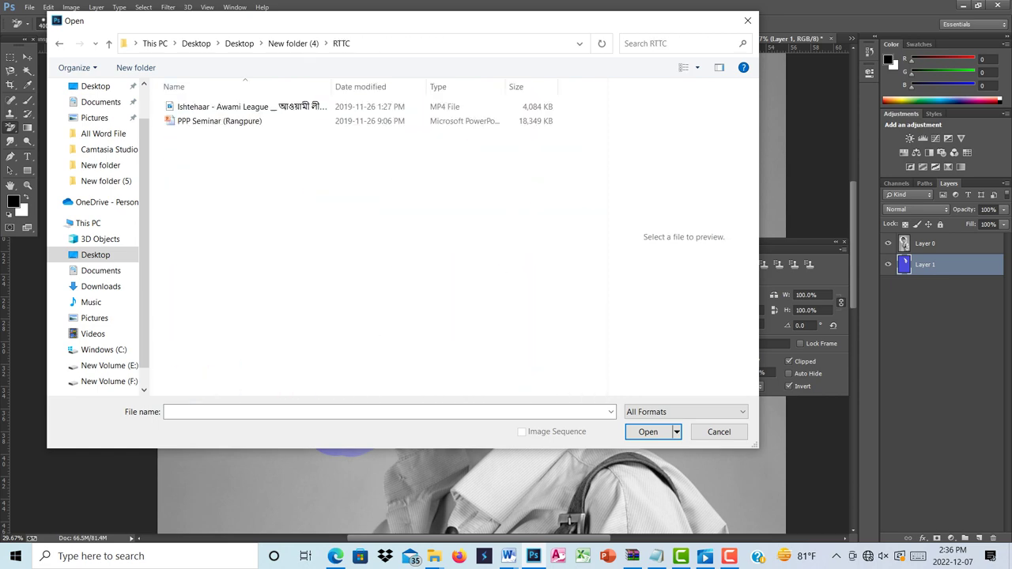
pyautogui.hotkey('alt', 'Left')
pyautogui.doubleClick(269, 210)
pyautogui.hotkey('alt', 'Left')
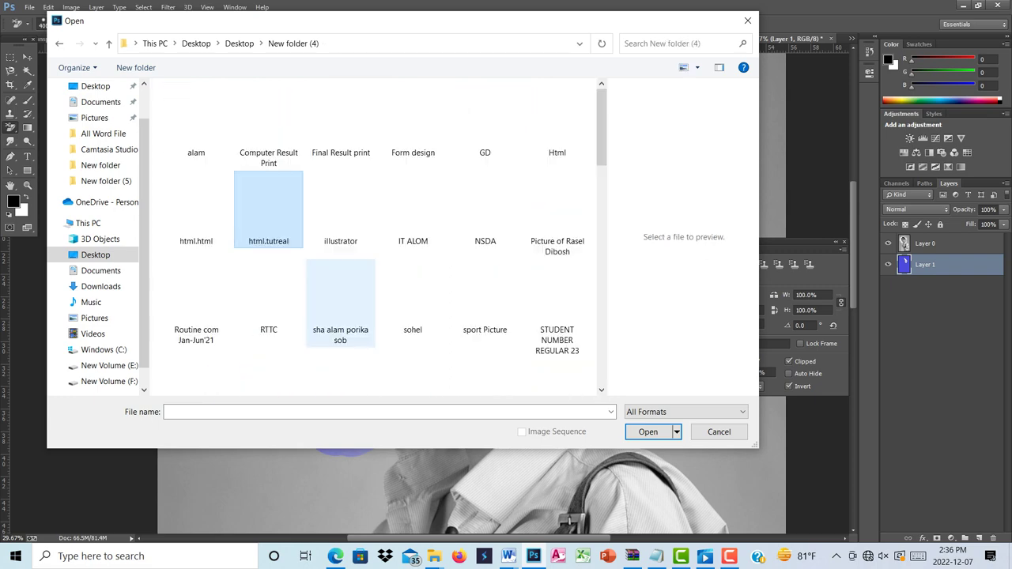
# Step: Check the Routine com Jan-Jun'21 folder and the loose files in New folder (4) for a suitable picture
pyautogui.scroll(-2, 376, 237)
pyautogui.doubleClick(196, 154)
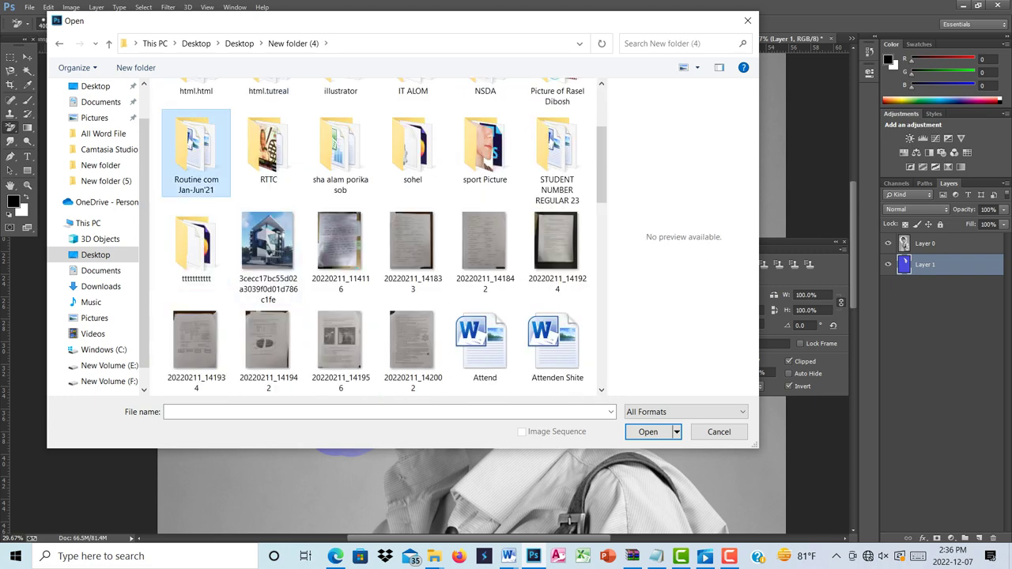
pyautogui.hotkey('alt', 'Left')
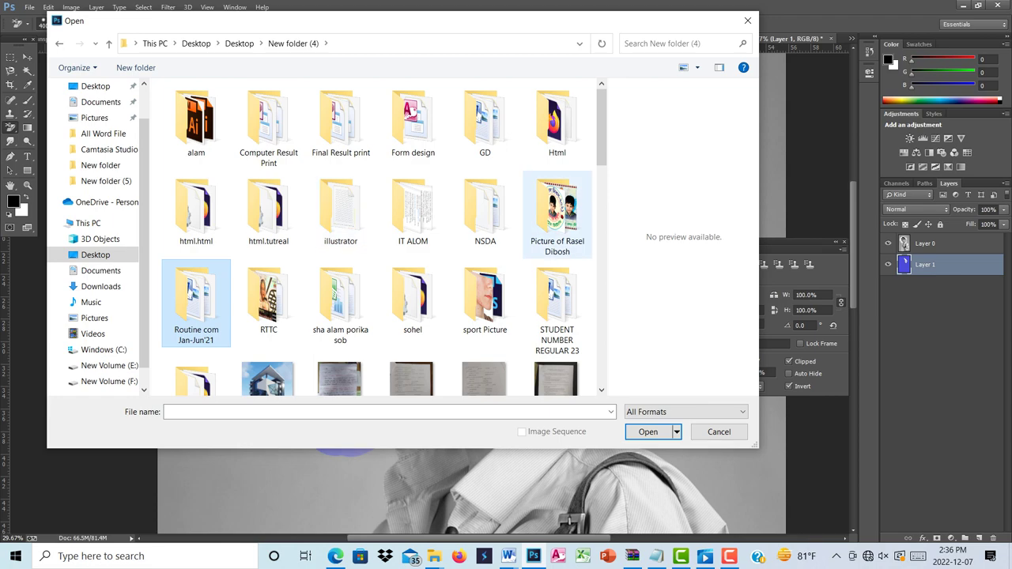
pyautogui.scroll(-5, 557, 229)
pyautogui.scroll(3, 558, 229)
pyautogui.scroll(-4, 557, 229)
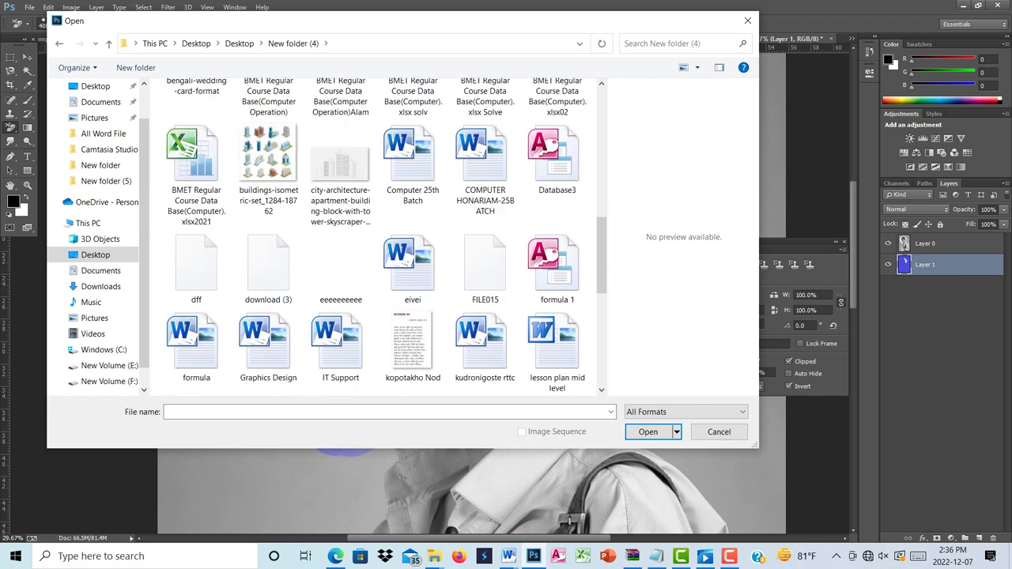
pyautogui.scroll(6, 557, 229)
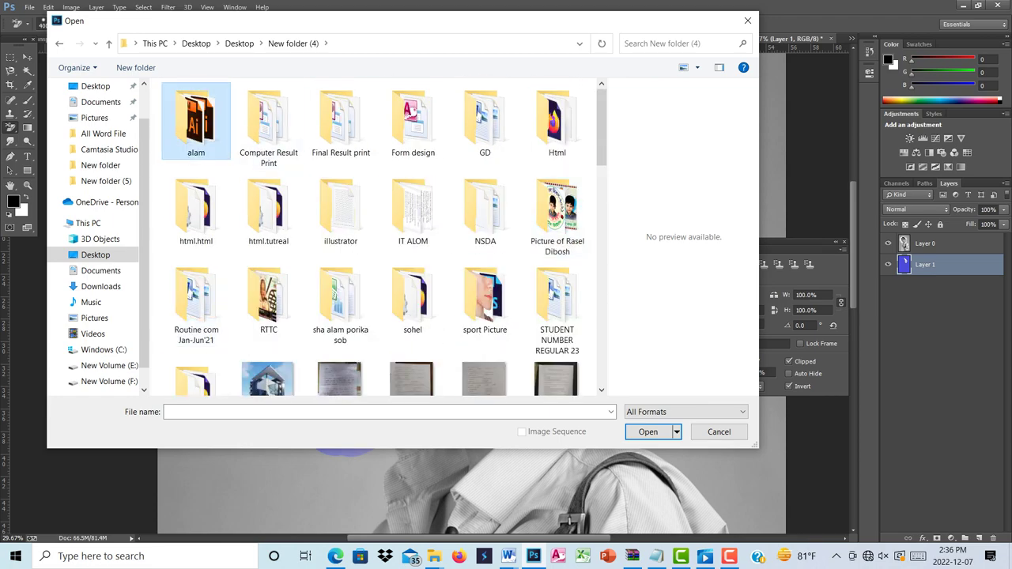
# Step: Open the alam folder, check its New folder (4), and open its New folder instead
pyautogui.doubleClick(197, 127)
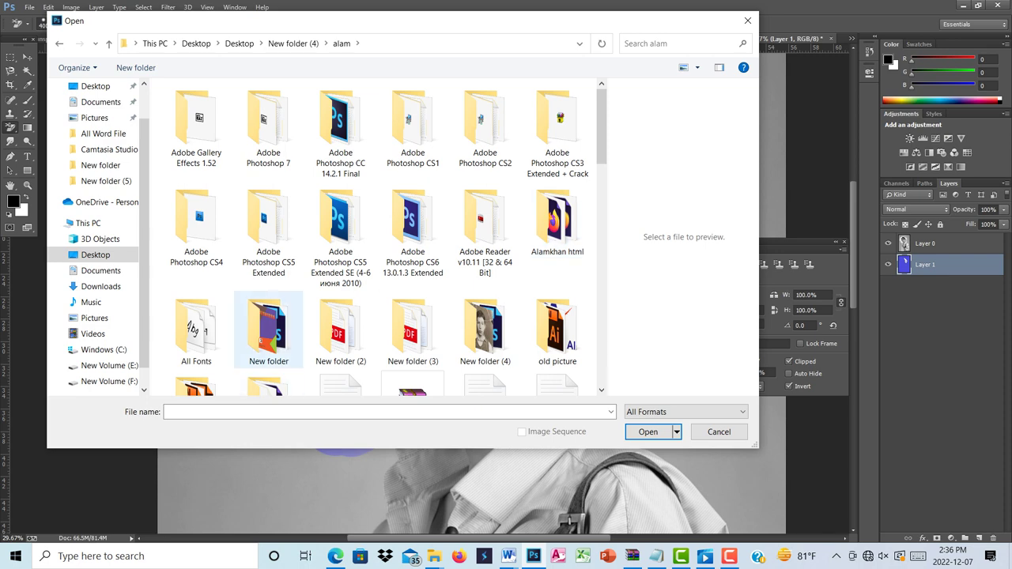
pyautogui.doubleClick(485, 328)
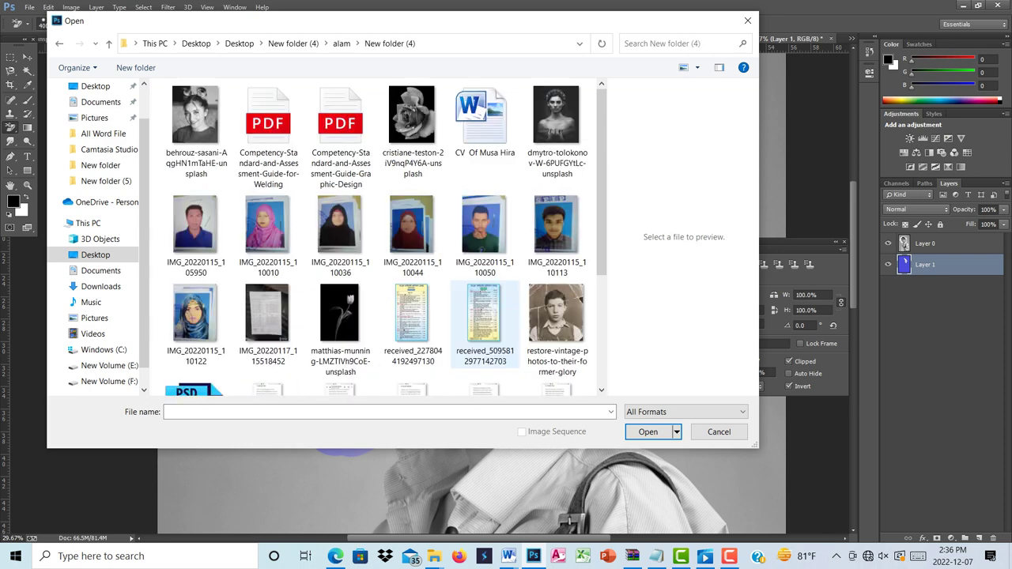
pyautogui.hotkey('alt', 'Left')
pyautogui.doubleClick(268, 328)
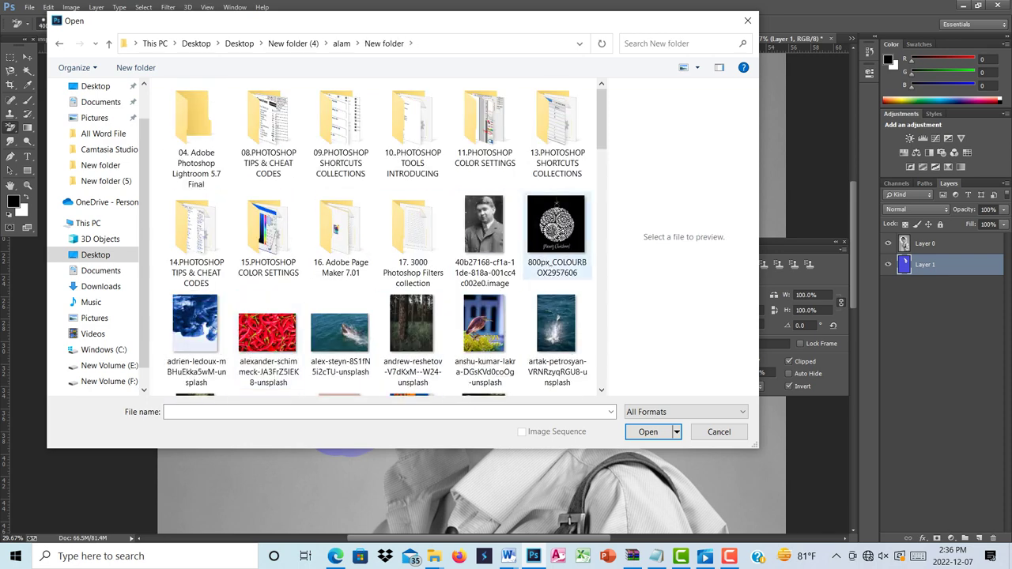
# Step: Examine the image thumbnails throughout alam's New folder for a photo suited to the eraser demonstration
pyautogui.scroll(-5, 556, 230)
pyautogui.scroll(2, 557, 225)
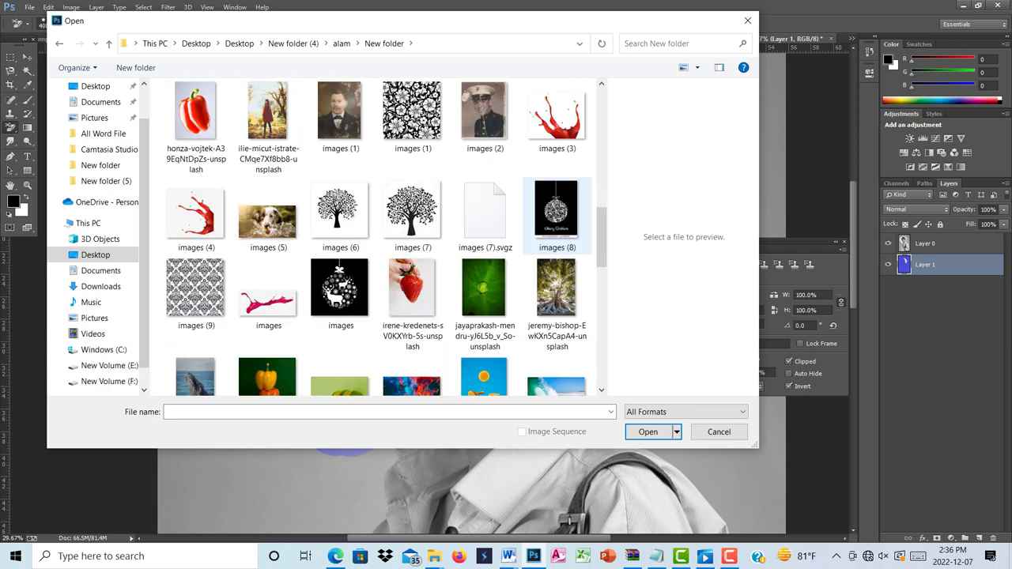
pyautogui.scroll(-5, 557, 229)
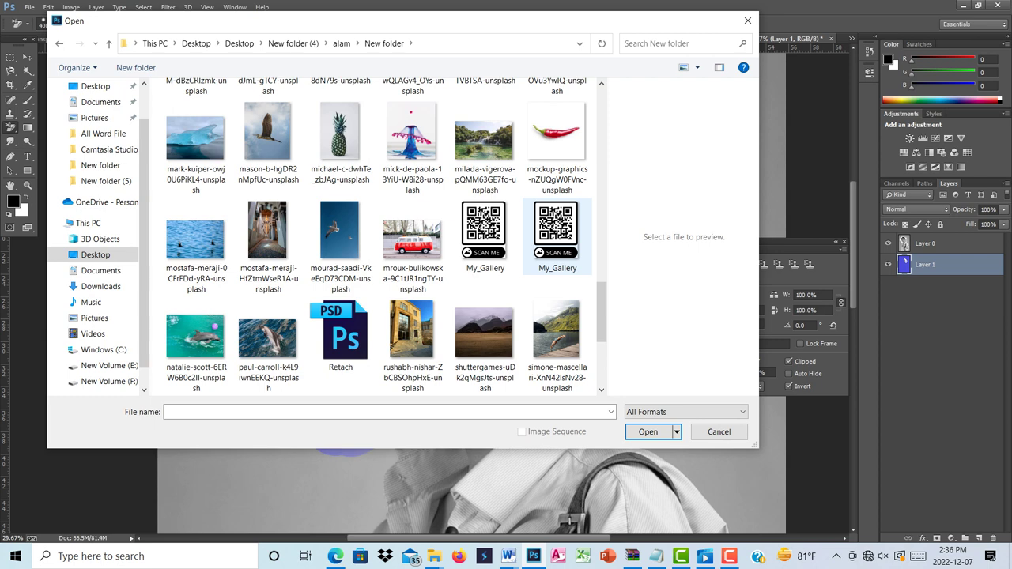
pyautogui.scroll(-3, 557, 229)
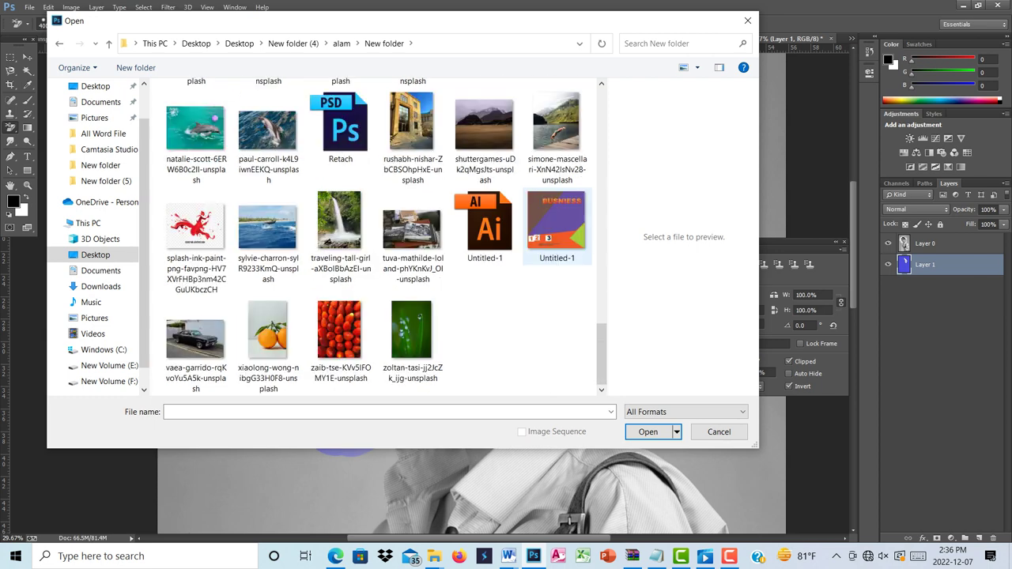
pyautogui.scroll(5, 557, 229)
pyautogui.scroll(3, 557, 229)
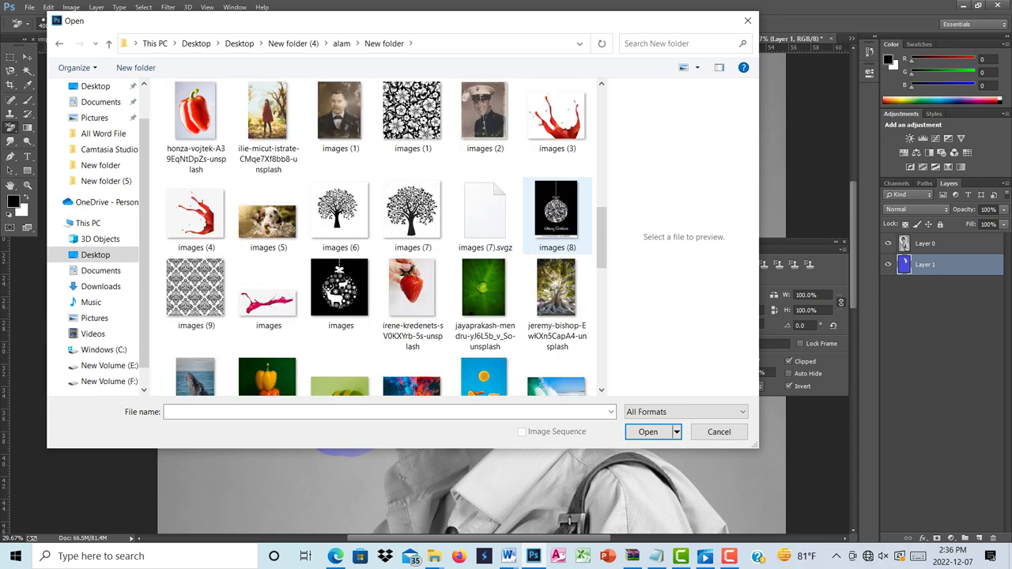
pyautogui.scroll(5, 557, 230)
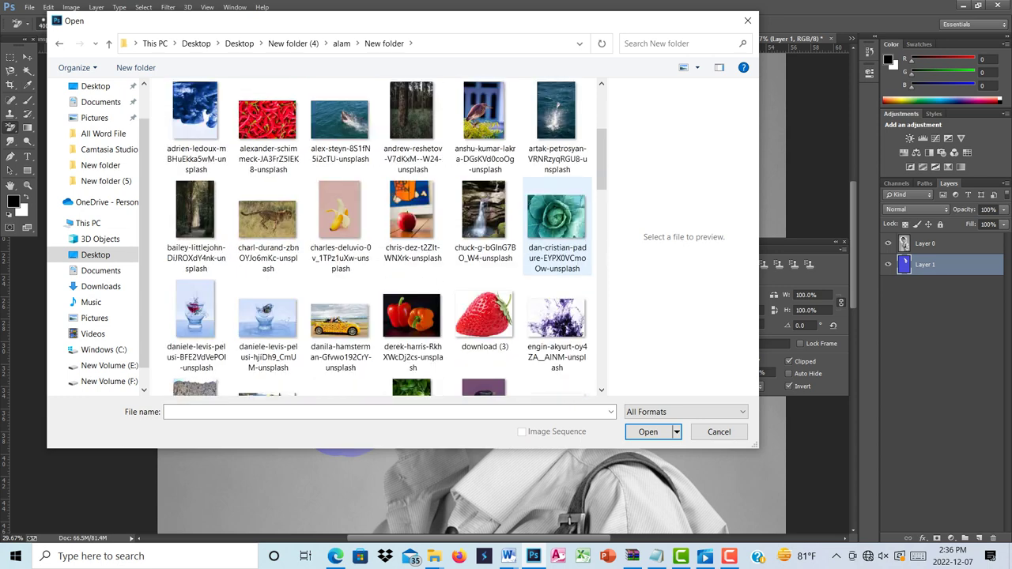
pyautogui.scroll(3, 556, 229)
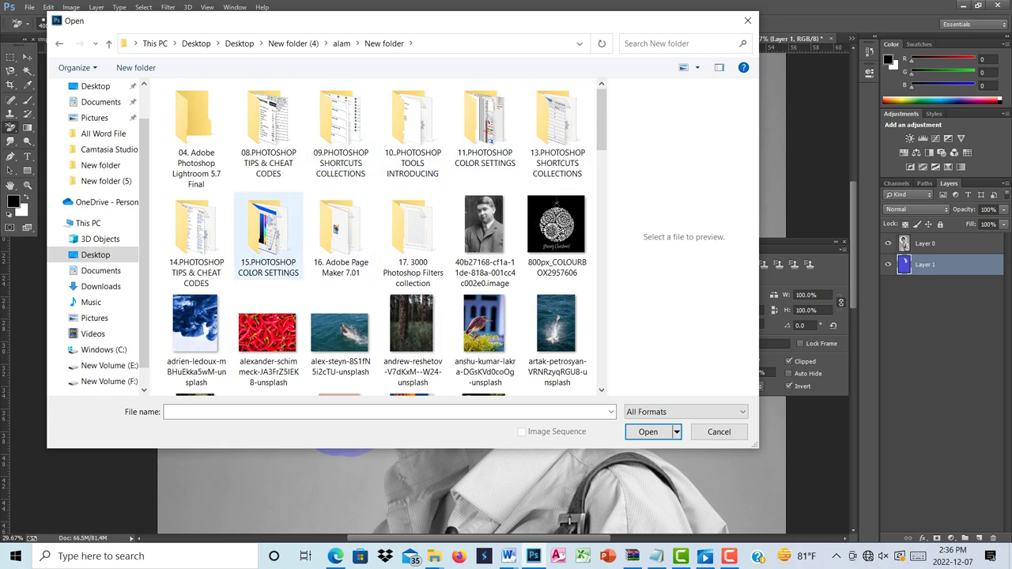
pyautogui.scroll(-3, 268, 237)
# Step: Return to the alam folder and open its New folder (4)
pyautogui.press('BackSpace')
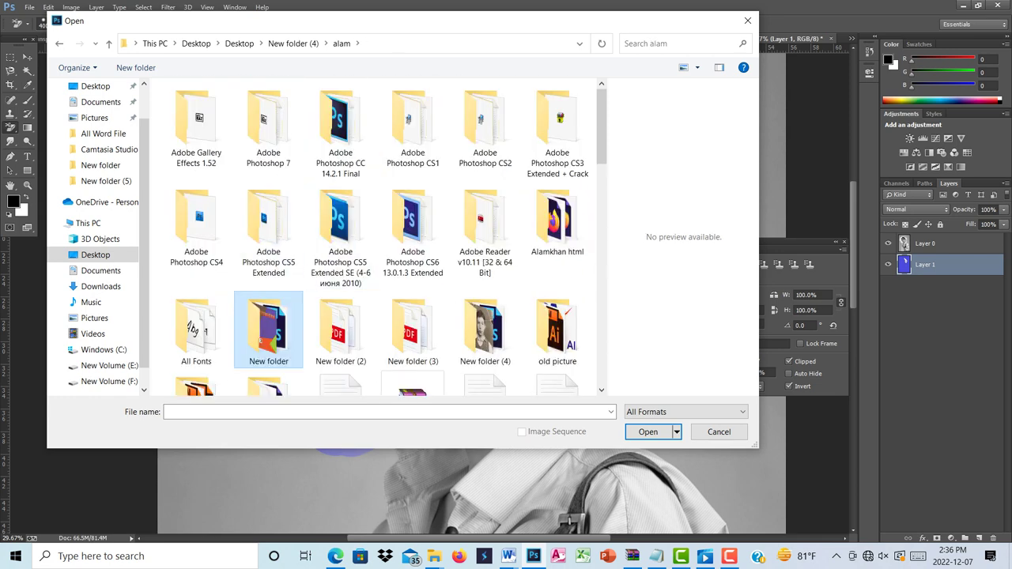
pyautogui.click(484, 331)
pyautogui.doubleClick(485, 331)
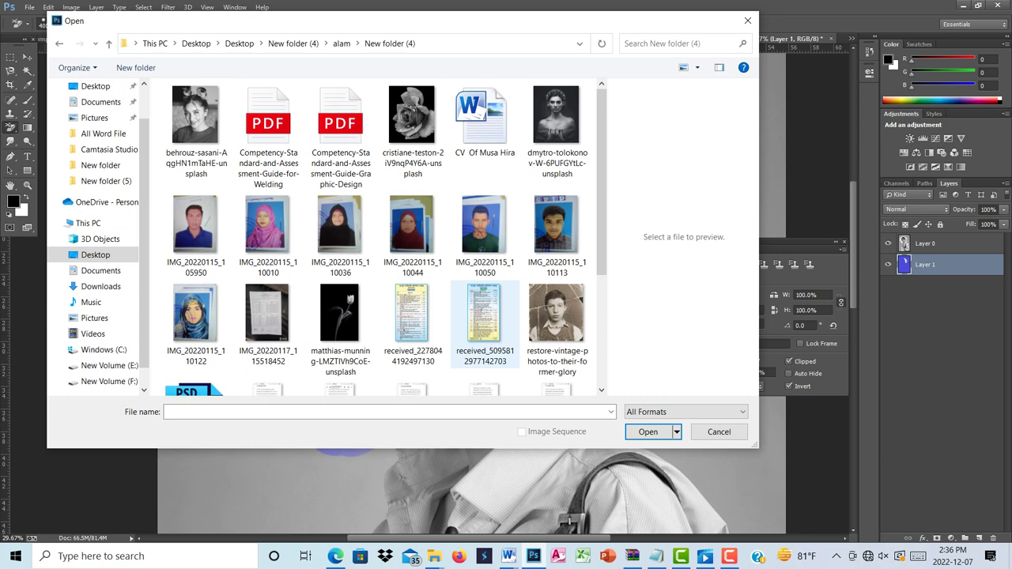
# Step: Return to the alam folder, look through its old picture folder for a suitable photo, and go back to alam
pyautogui.press('BackSpace')
pyautogui.doubleClick(557, 330)
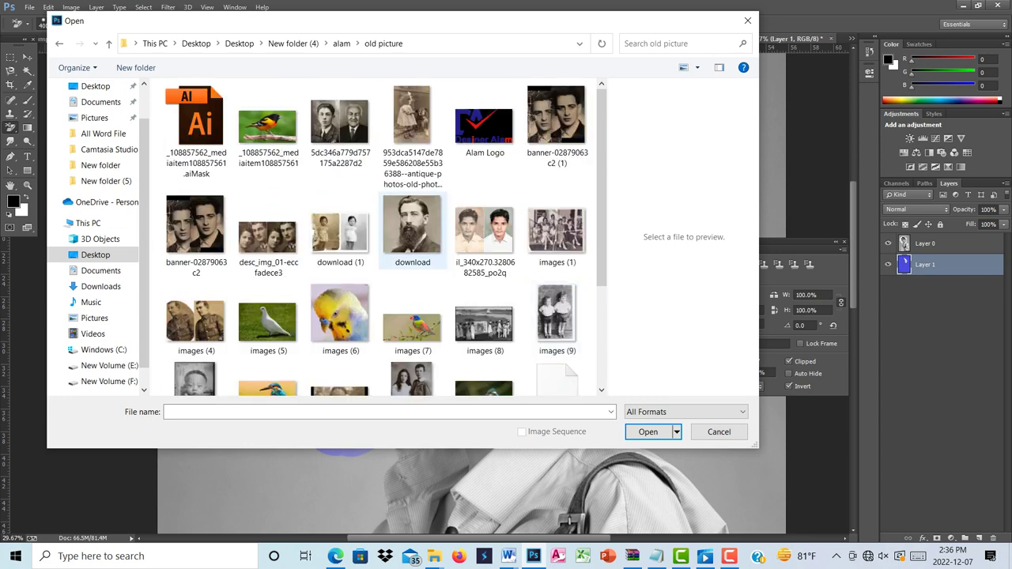
pyautogui.scroll(-2, 411, 237)
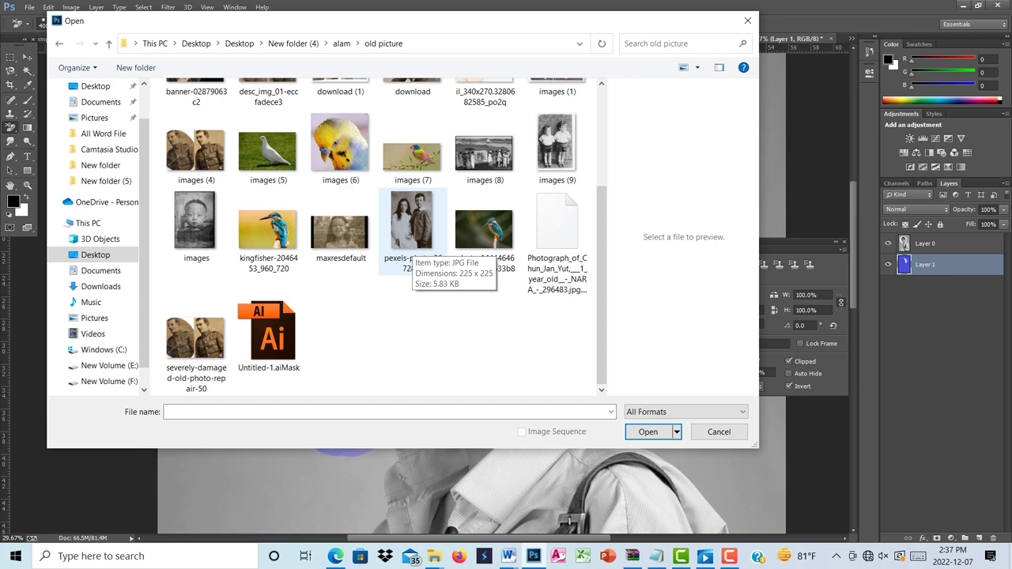
pyautogui.scroll(2, 411, 237)
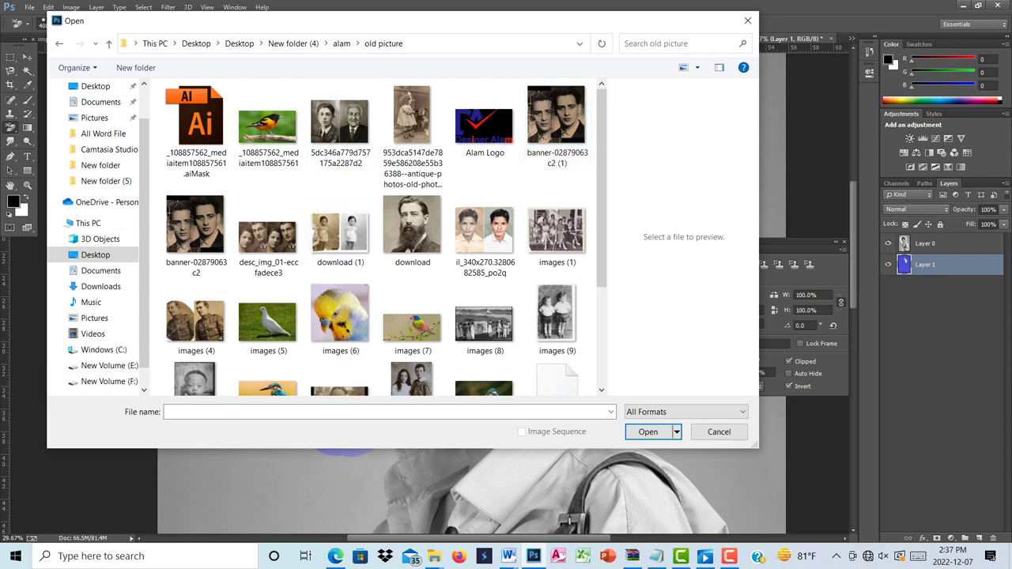
pyautogui.scroll(-2, 340, 229)
pyautogui.press('BackSpace')
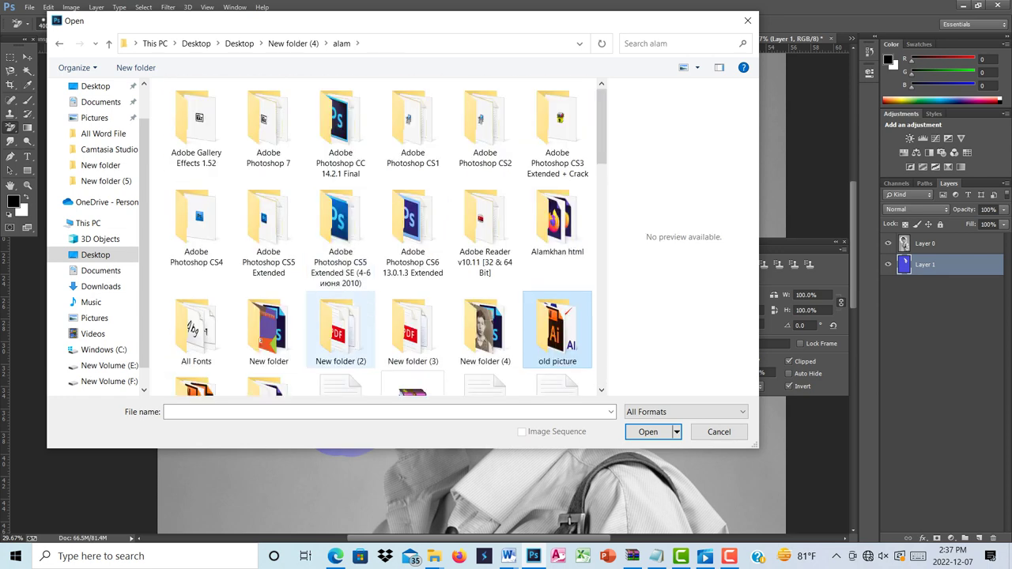
# Step: Check alam's New folder (4) again and skim the loose files in the alam folder
pyautogui.doubleClick(485, 328)
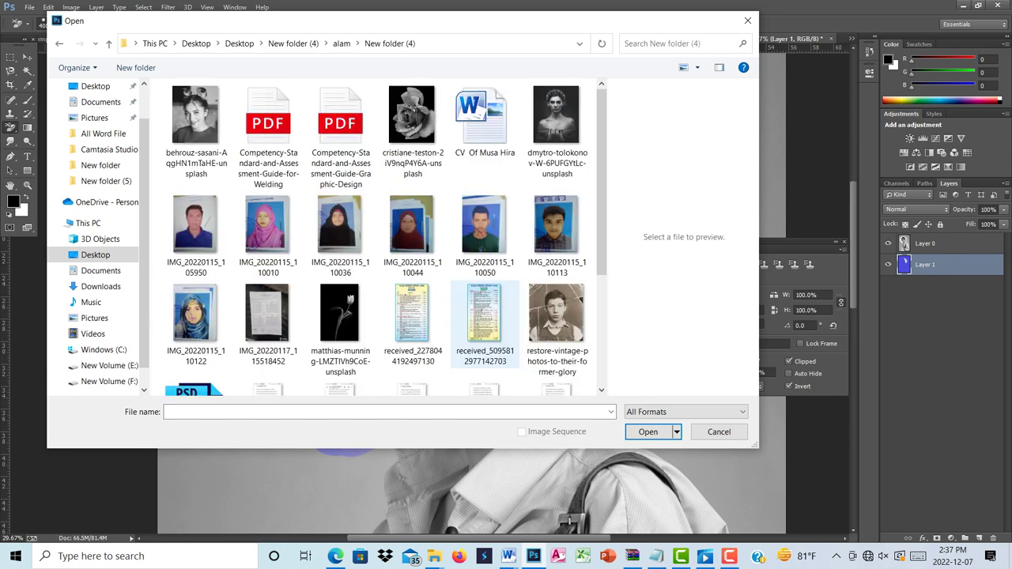
pyautogui.press('BackSpace')
pyautogui.scroll(-5, 485, 328)
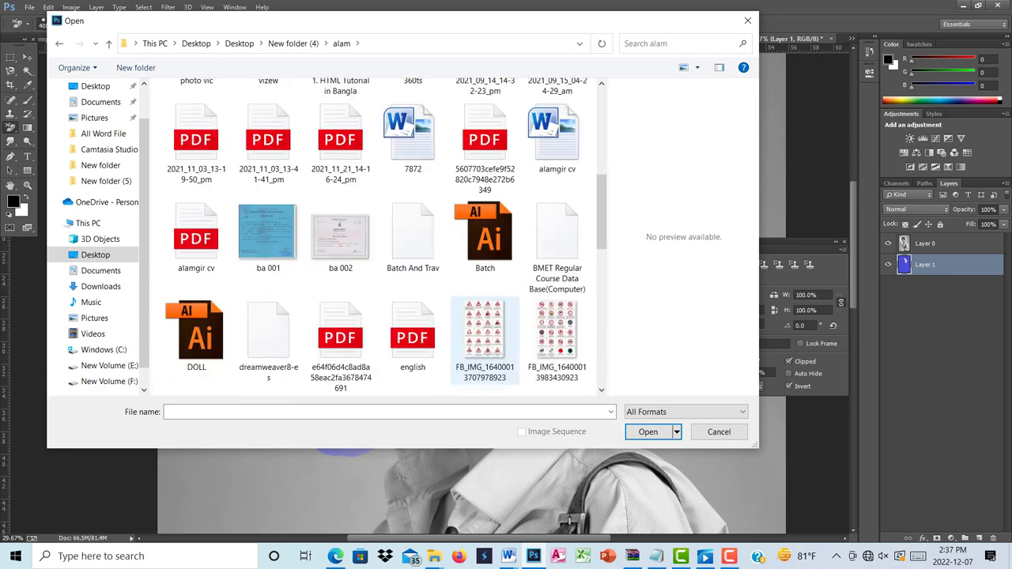
pyautogui.scroll(5, 484, 328)
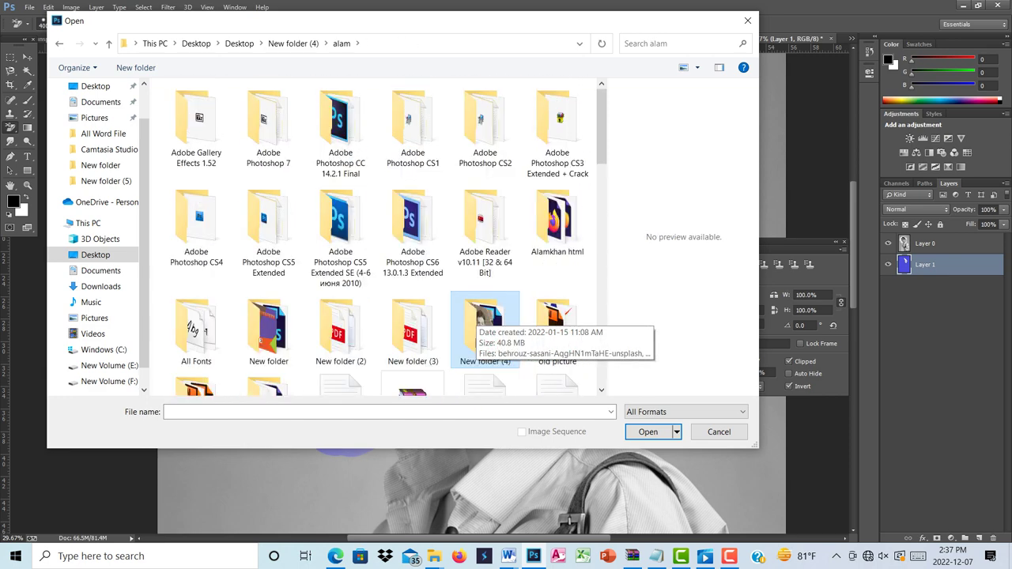
# Step: Browse alam's New folder, preview the seagull picture, and open the photo of the flying heron
pyautogui.click(268, 328)
pyautogui.doubleClick(268, 328)
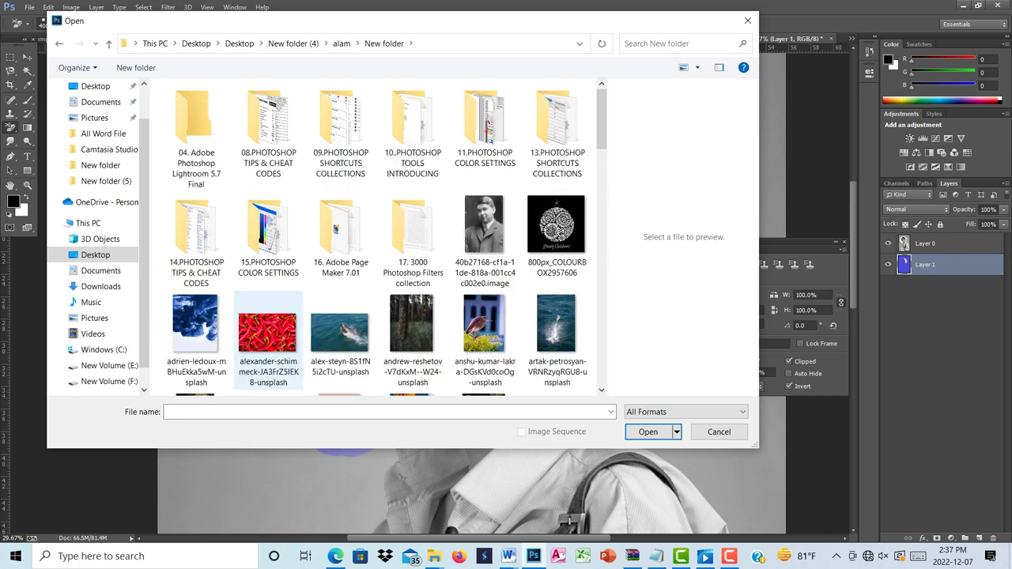
pyautogui.scroll(-2, 411, 340)
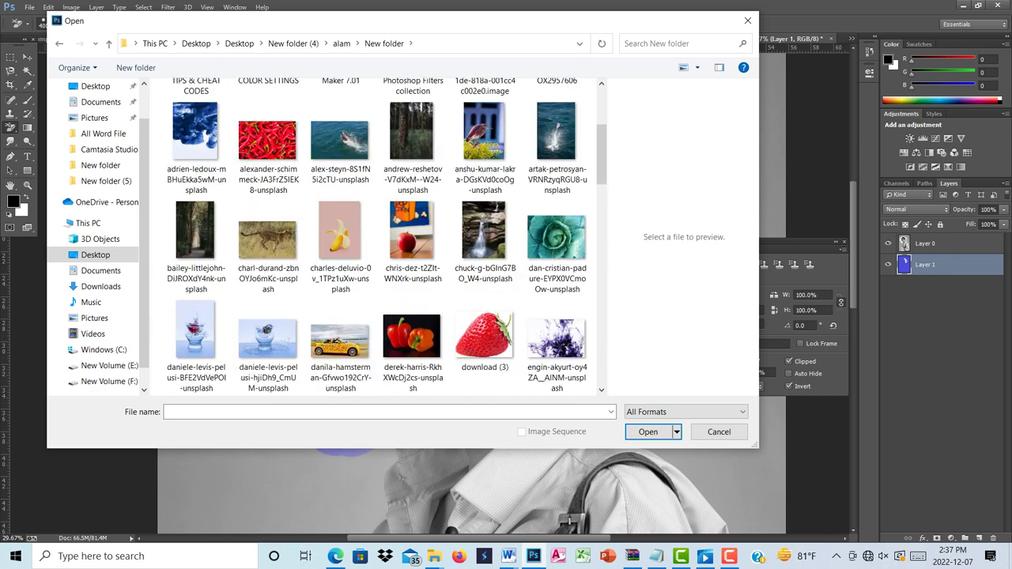
pyautogui.scroll(-2, 375, 237)
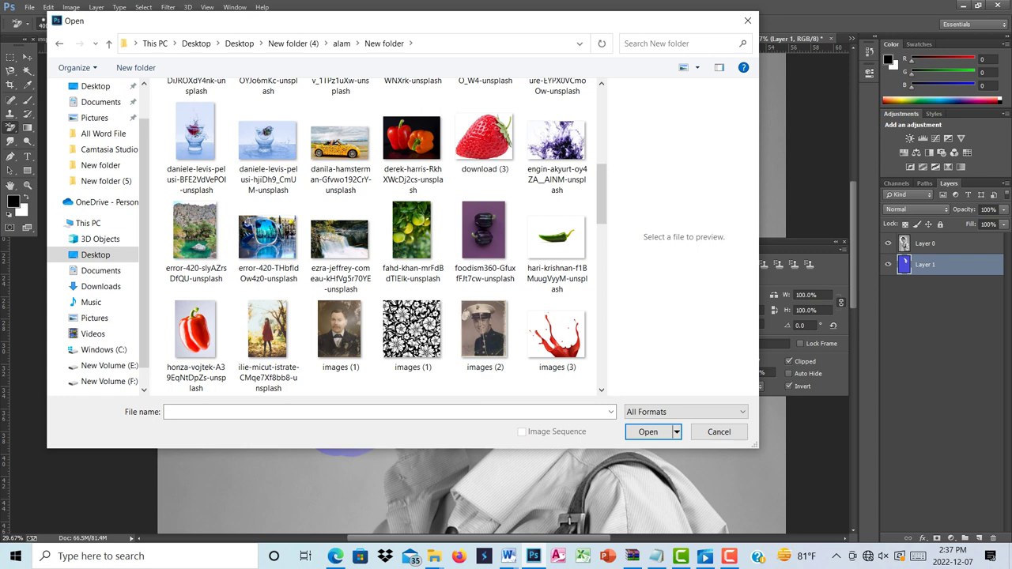
pyautogui.scroll(-2, 412, 253)
pyautogui.scroll(-2, 412, 253)
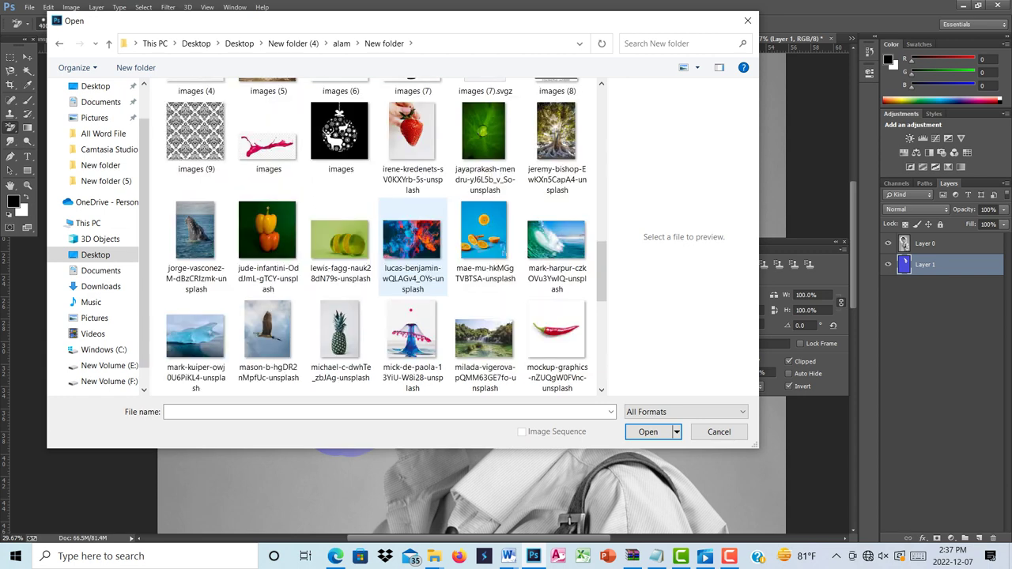
pyautogui.scroll(-2, 412, 253)
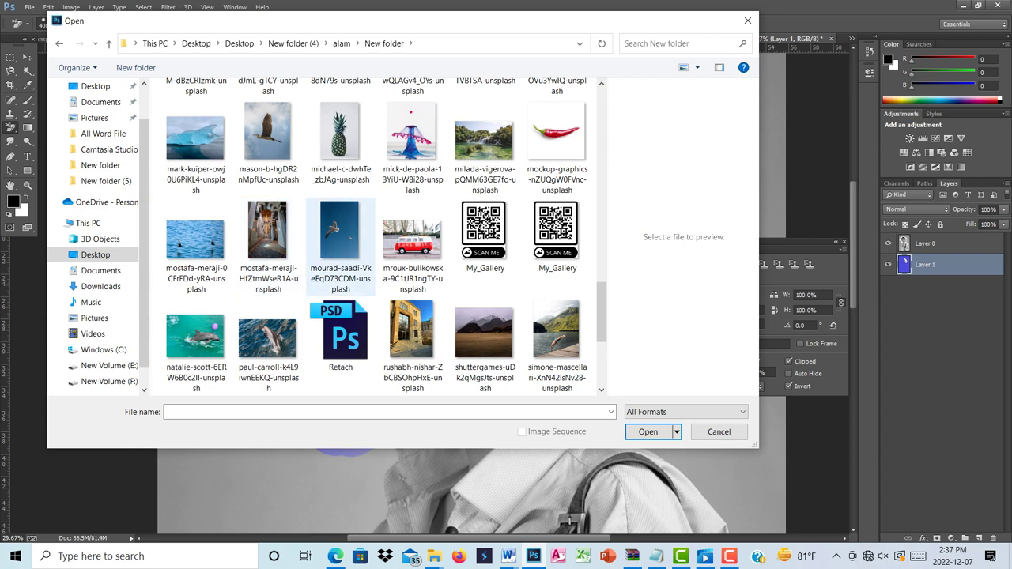
pyautogui.click(344, 229)
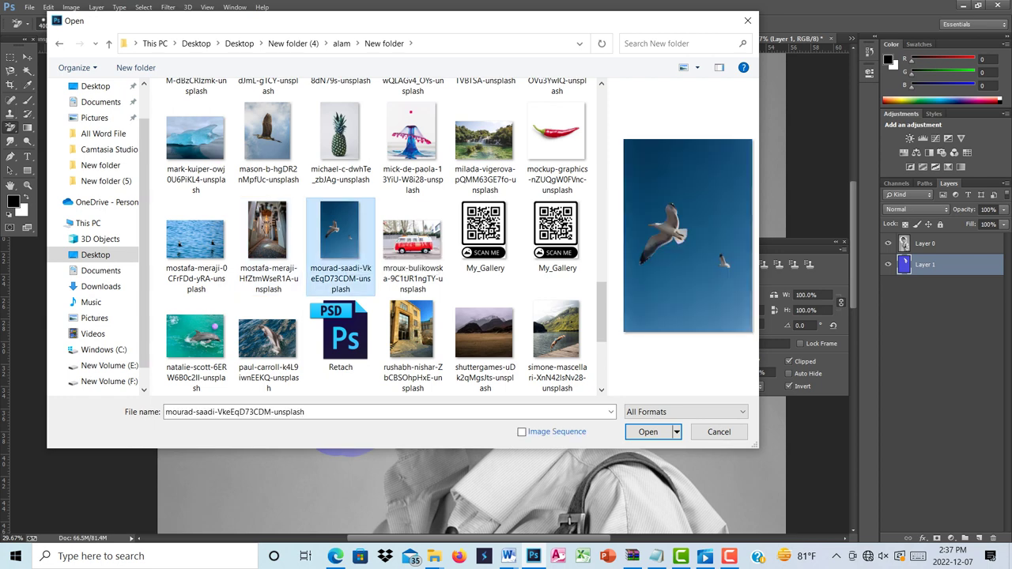
pyautogui.click(268, 141)
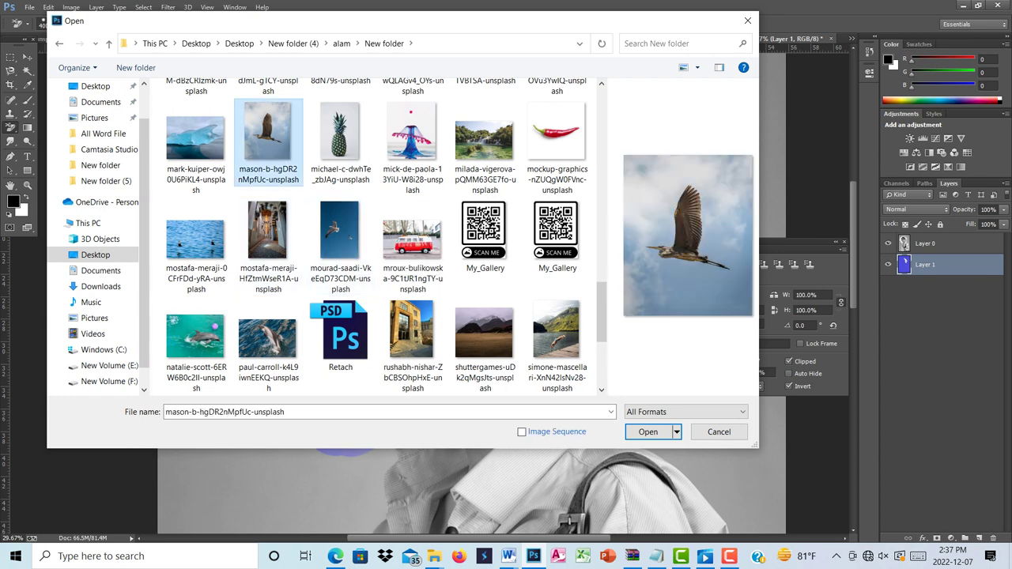
pyautogui.click(648, 432)
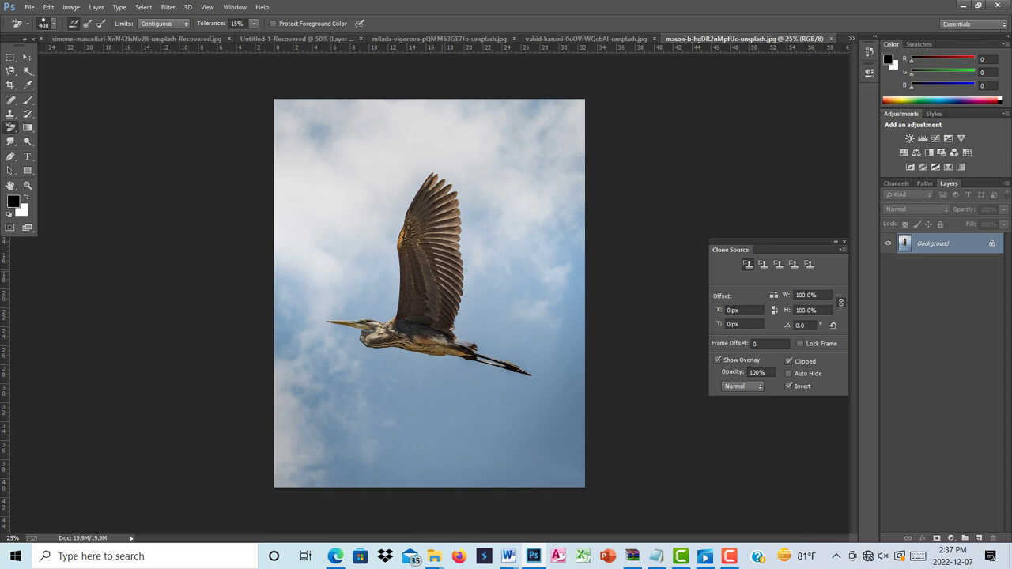
# Step: Examine the heron's wing feathers, body and legs up close, ending with the whole photo in view
pyautogui.scroll(8, 440, 274)
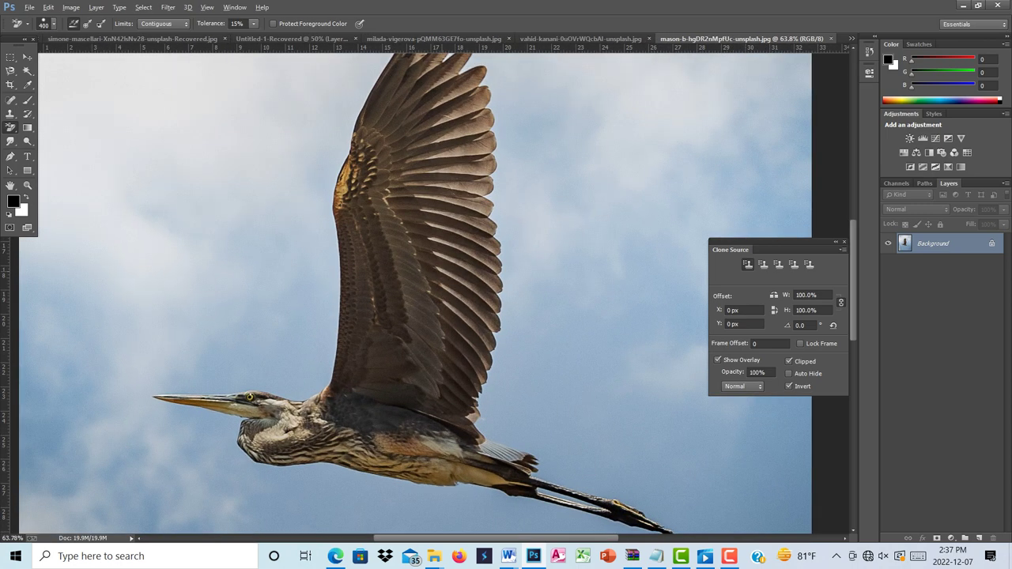
pyautogui.scroll(1, 438, 265)
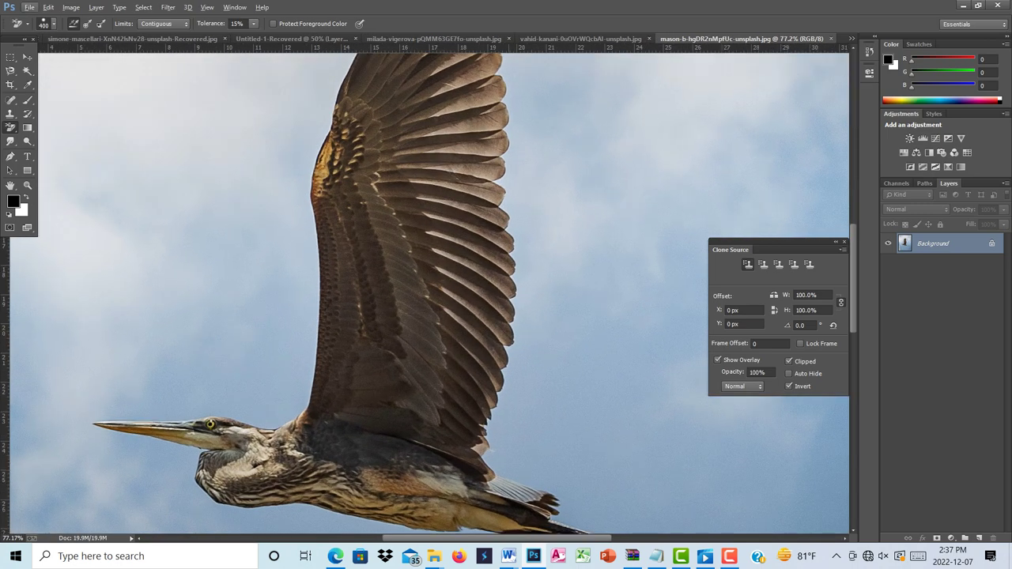
pyautogui.scroll(5, 424, 290)
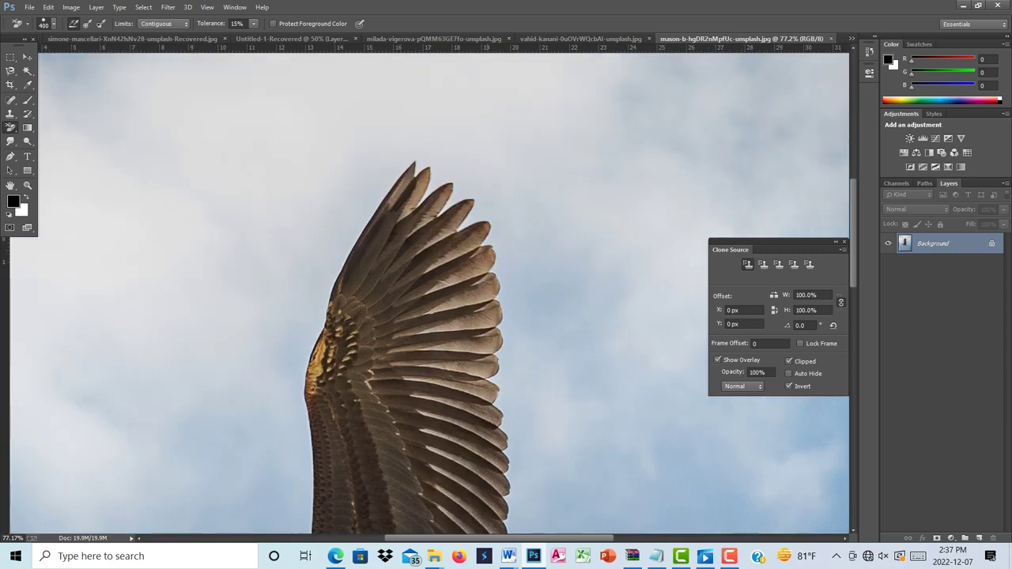
pyautogui.scroll(-3, 427, 289)
pyautogui.scroll(-3, 427, 290)
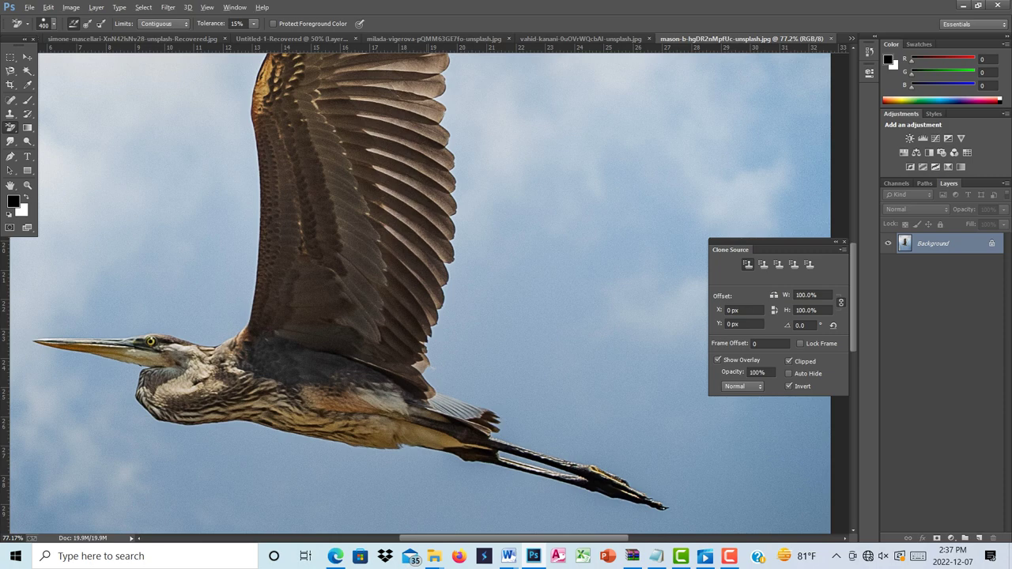
pyautogui.scroll(-5, 426, 232)
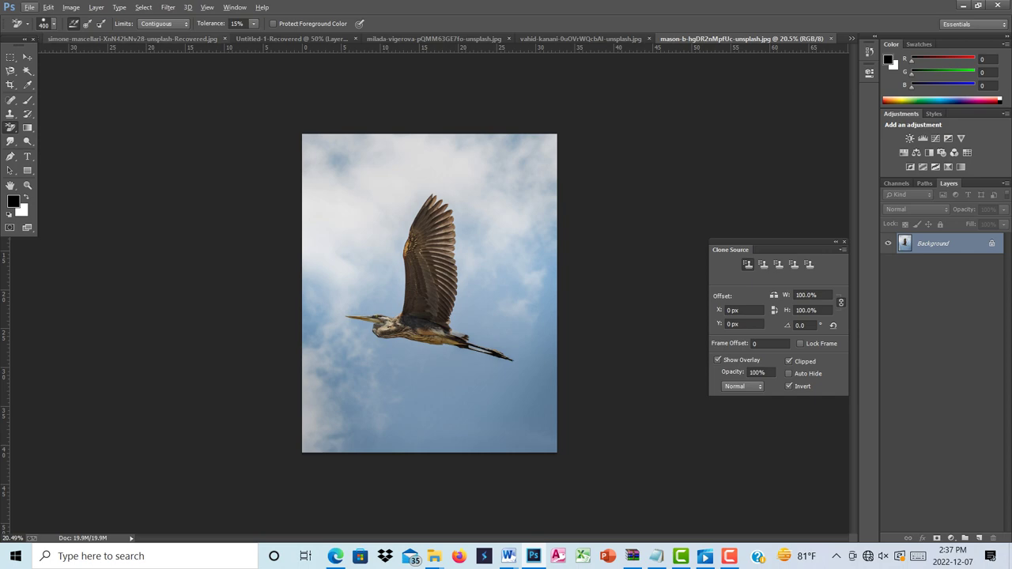
# Step: Go through the open lake and passport-photo-sheet documents and switch to the waterfall photo
pyautogui.click(132, 38)
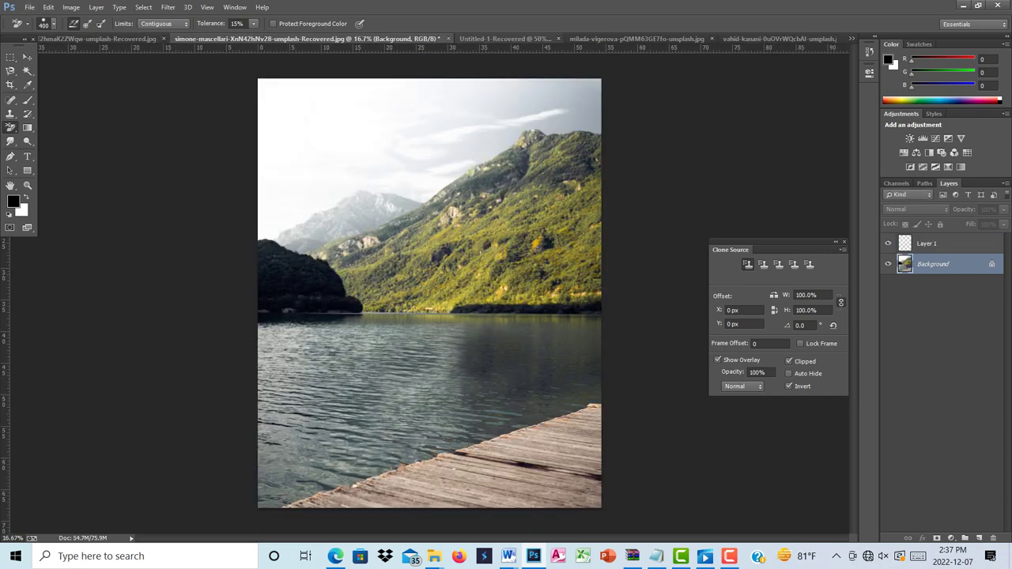
pyautogui.click(504, 38)
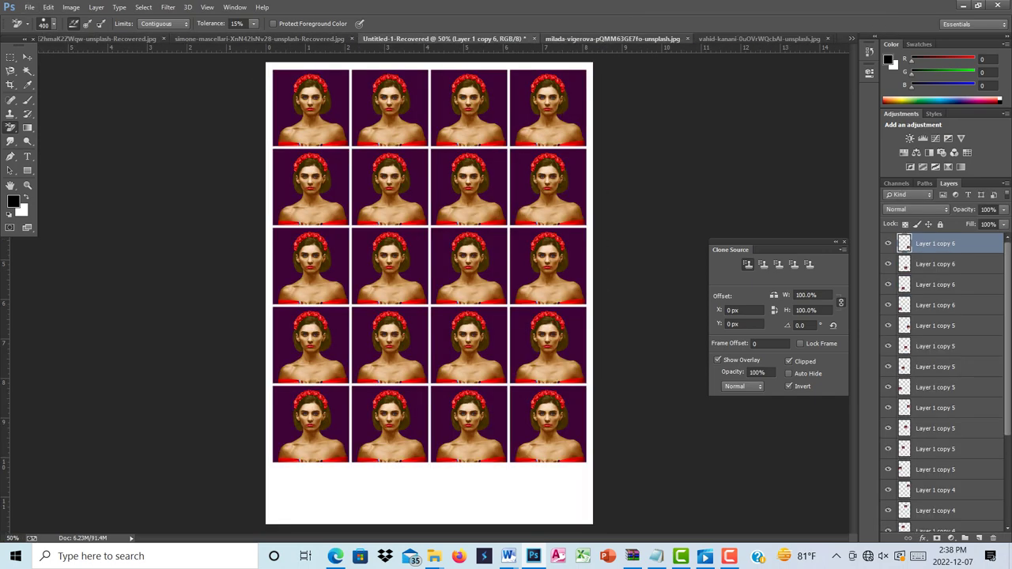
pyautogui.click(613, 38)
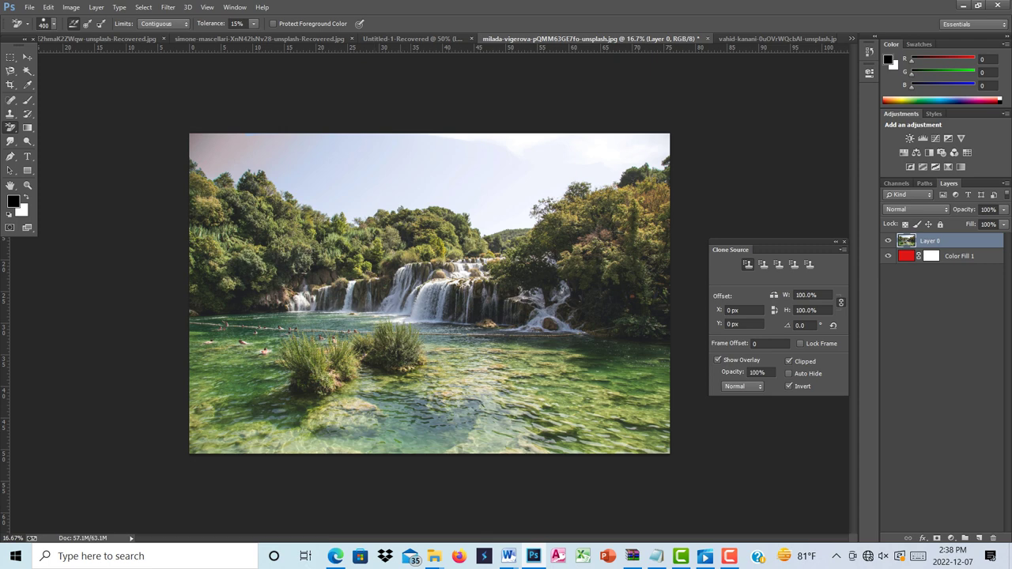
# Step: Try erasing the sky along the waterfall photo's treeline with the Background Eraser, and undo the strokes
pyautogui.moveTo(383, 158)
pyautogui.mouseDown()
pyautogui.moveTo(348, 186)
pyautogui.moveTo(411, 190)
pyautogui.moveTo(317, 206)
pyautogui.moveTo(365, 215)
pyautogui.moveTo(459, 205)
pyautogui.moveTo(439, 207)
pyautogui.mouseUp()
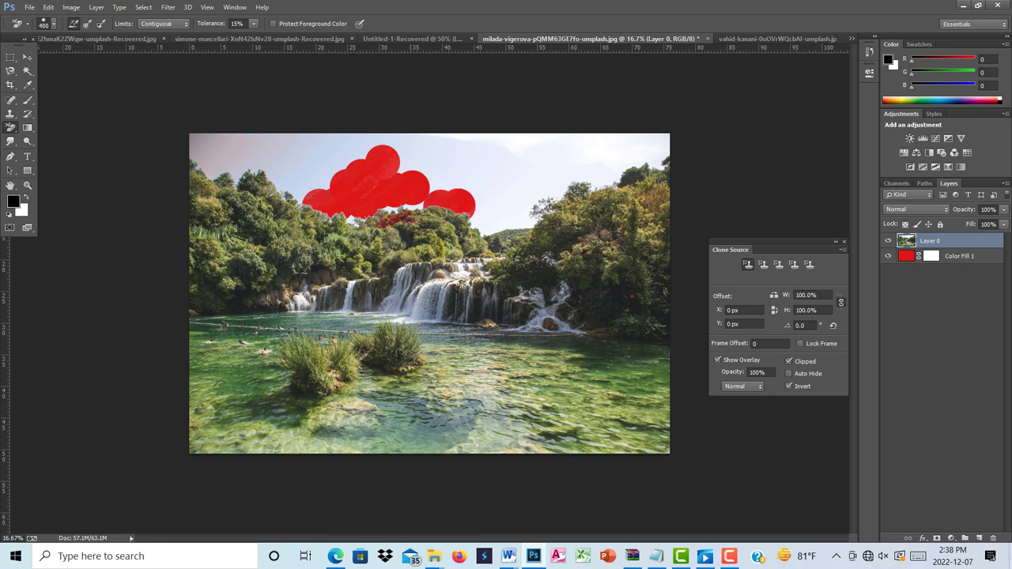
pyautogui.moveTo(312, 193); pyautogui.dragTo(194, 144)
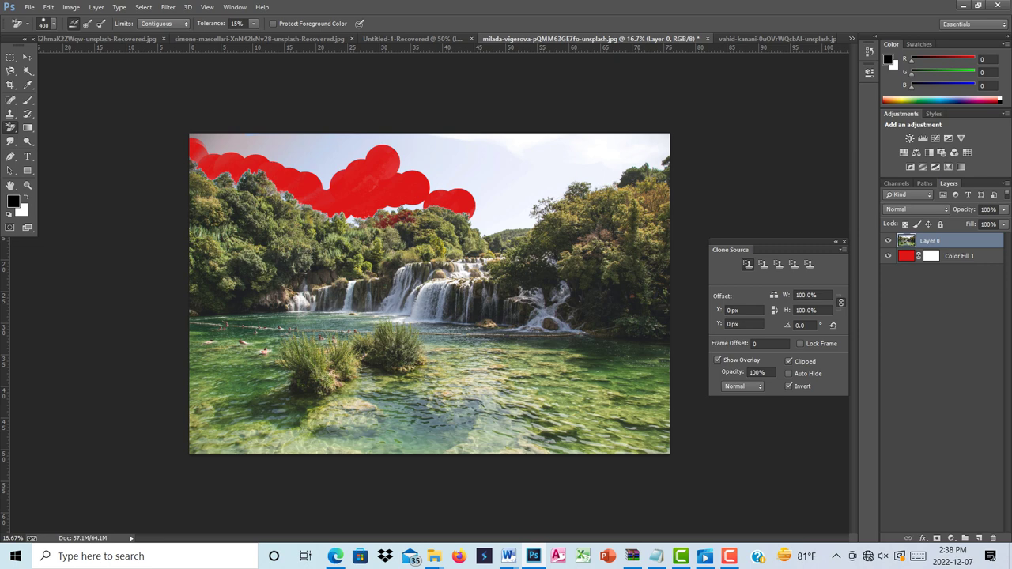
pyautogui.hotkey('ctrl', 'z')
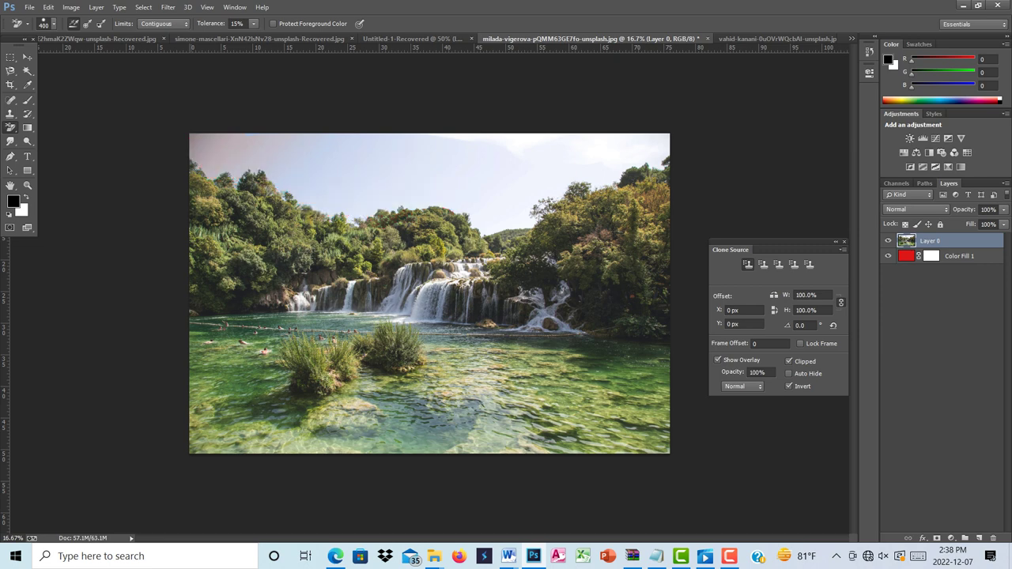
# Step: Switch to the Magic Eraser and erase the patch of sky in the waterfall photo's upper-left corner
pyautogui.rightClick(11, 127)
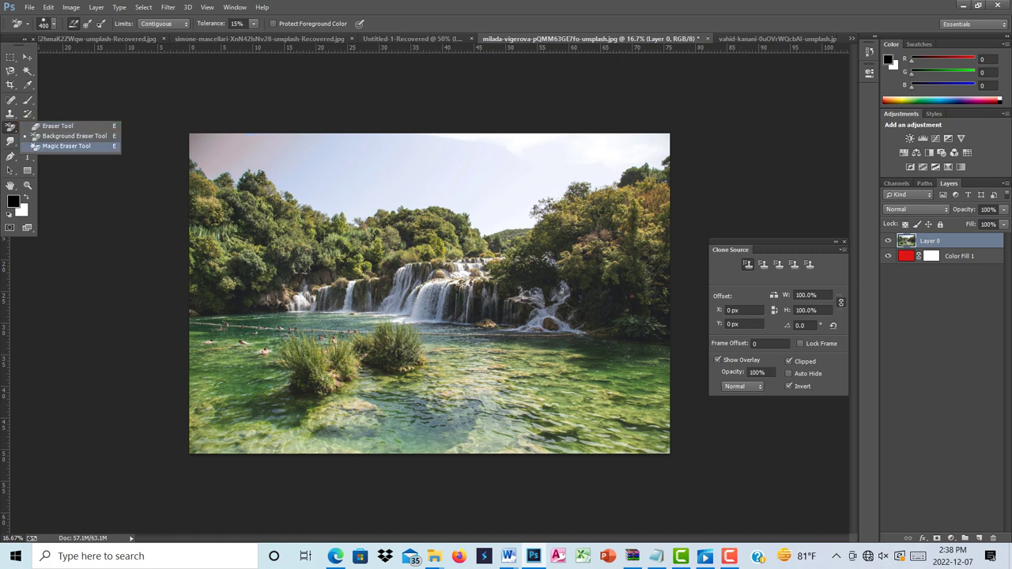
pyautogui.click(66, 146)
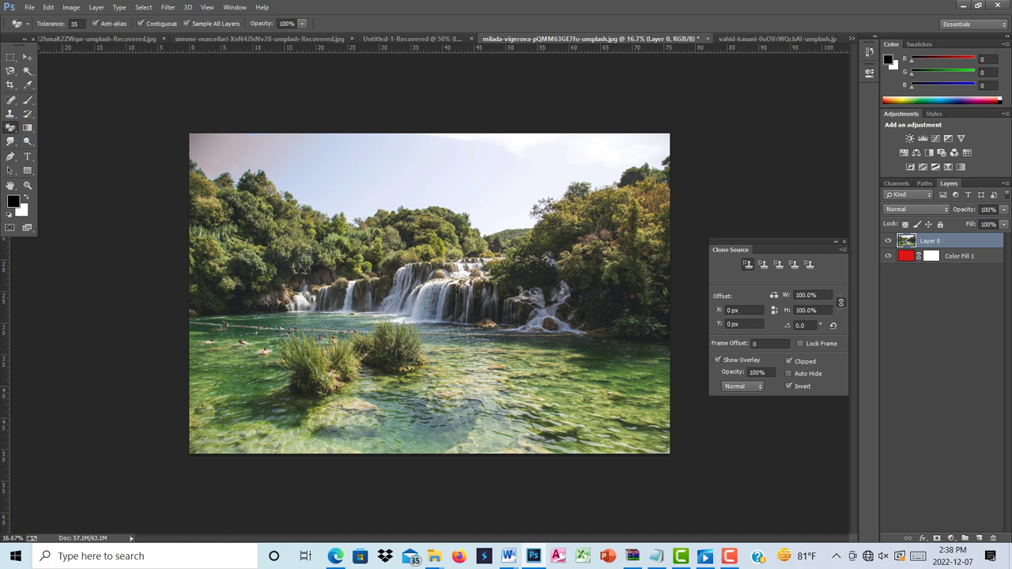
pyautogui.click(238, 154)
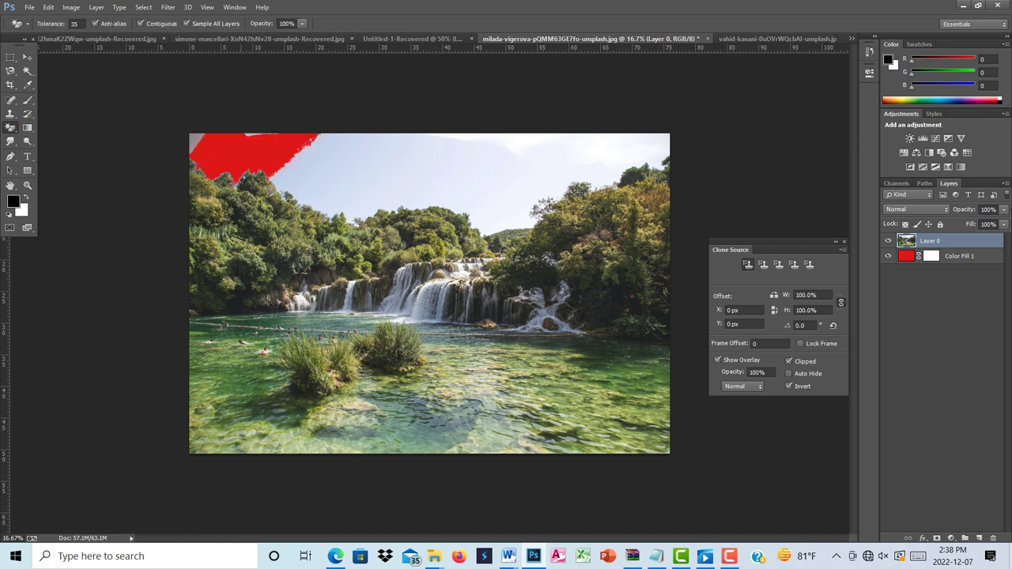
# Step: Try erasing the remaining sky patches of the waterfall photo with the Magic Eraser, and undo those erasures
pyautogui.click(368, 169)
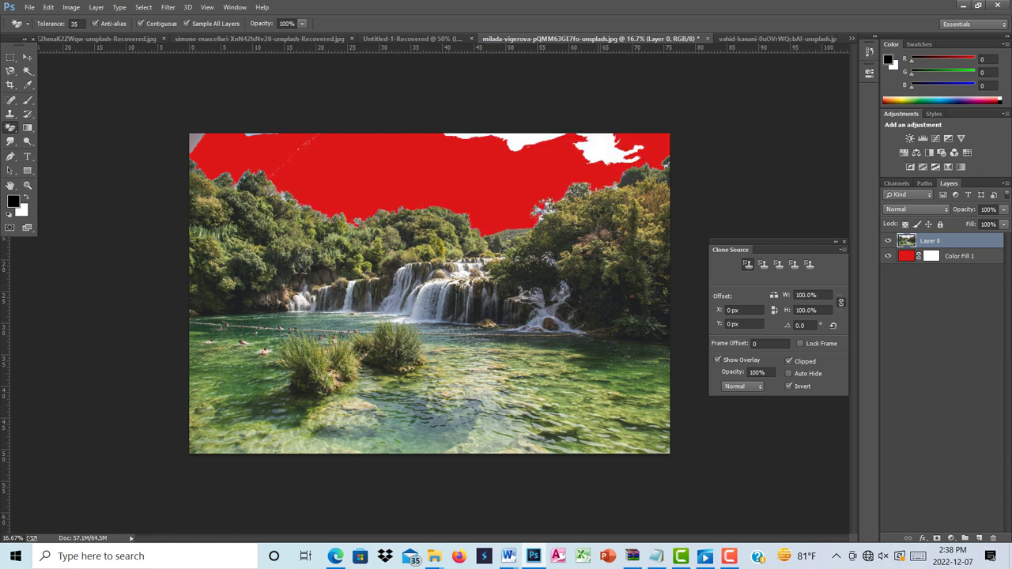
pyautogui.click(609, 148)
pyautogui.click(514, 141)
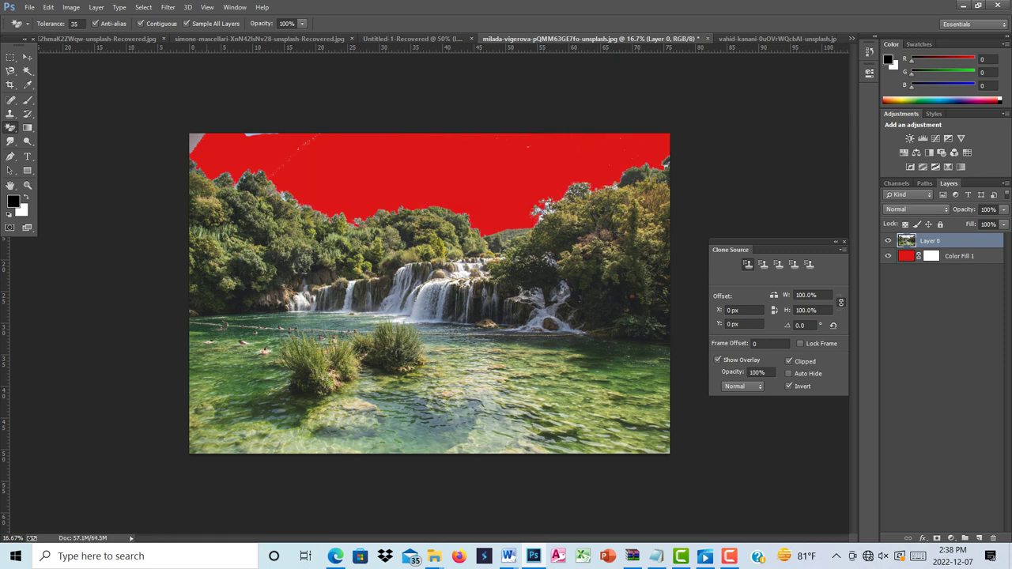
pyautogui.click(195, 141)
pyautogui.click(249, 135)
pyautogui.hotkey('ctrl', 'z')
pyautogui.hotkey('ctrl', 'alt', 'z')
pyautogui.hotkey('ctrl', 'alt', 'z')
pyautogui.hotkey('ctrl', 'alt', 'z')
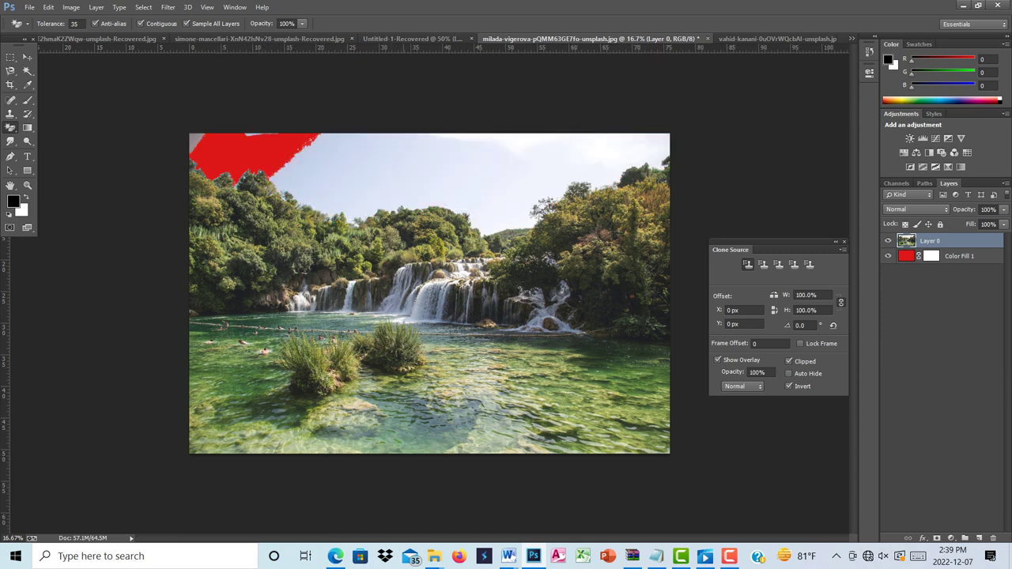
# Step: Switch to the woman's portrait, select Layer 0, and erase its grey backdrop with the Magic Eraser
pyautogui.click(776, 39)
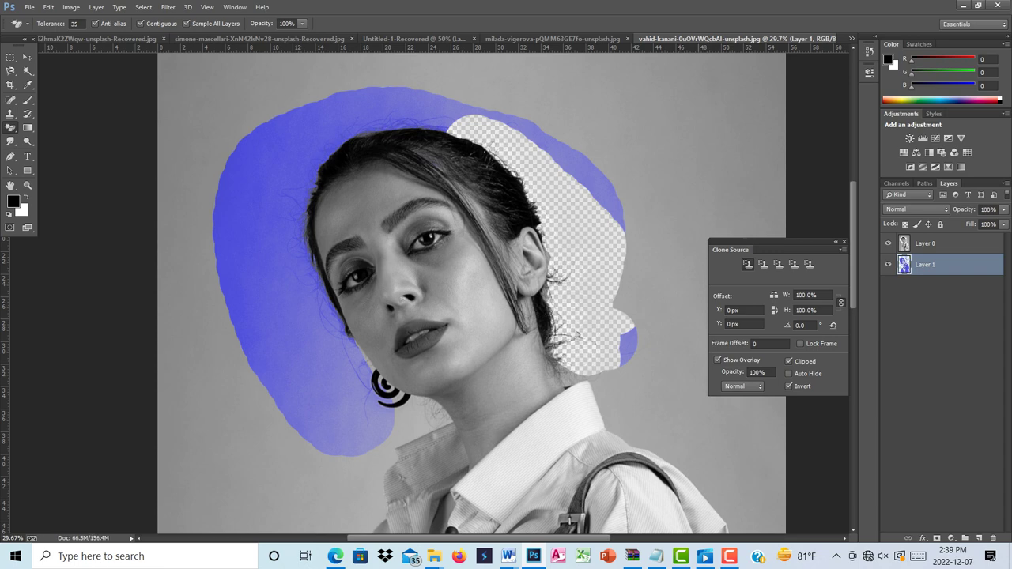
pyautogui.scroll(2, 471, 294)
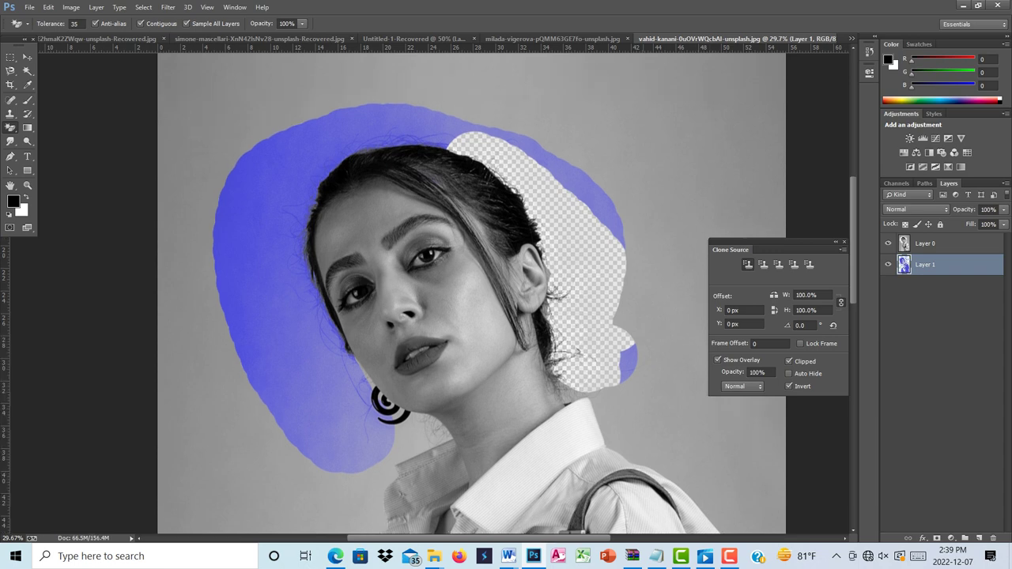
pyautogui.click(945, 244)
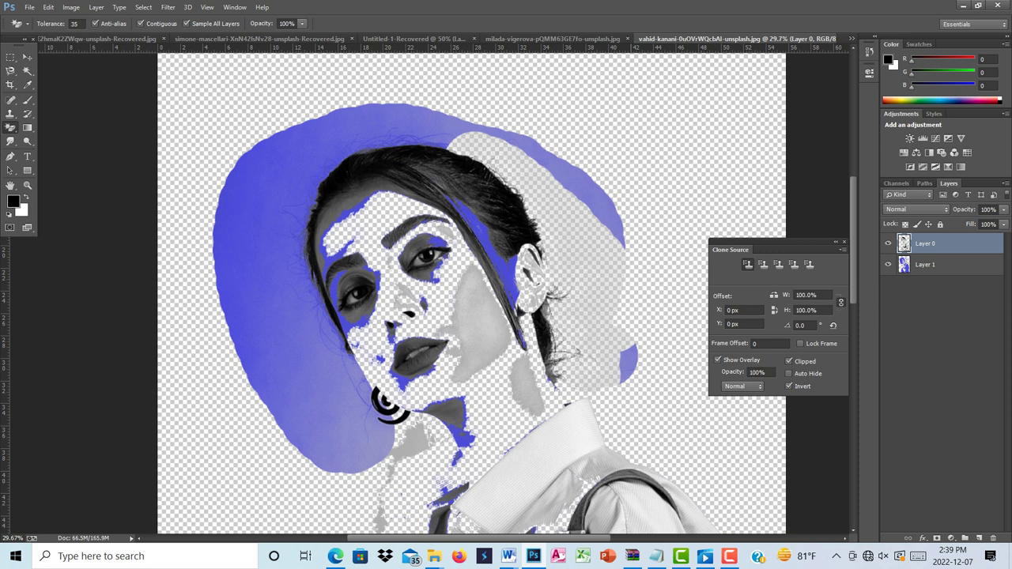
# Step: Examine the erased areas of the portrait from the head down to the bracelets
pyautogui.scroll(-5, 475, 293)
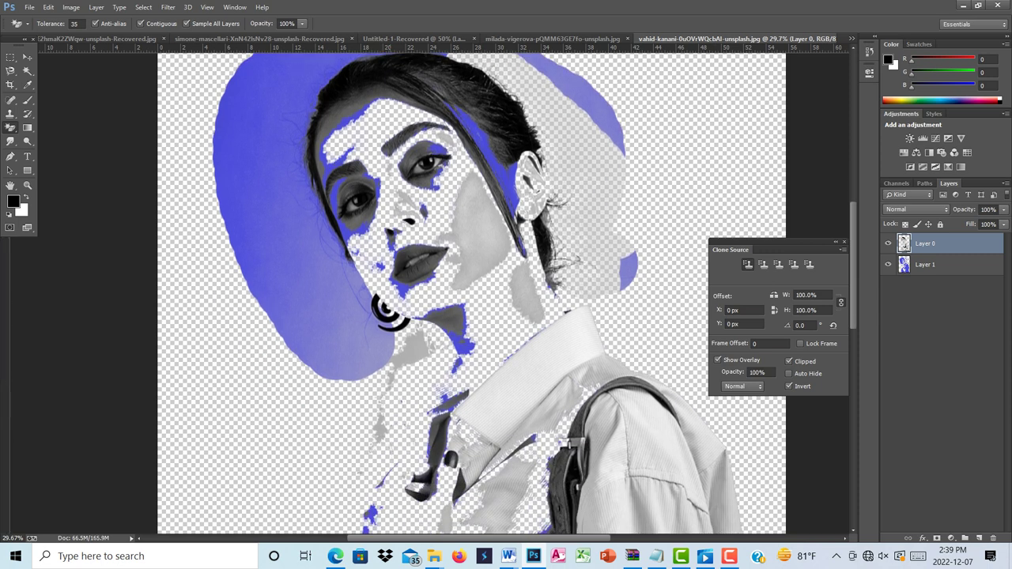
pyautogui.scroll(-5, 471, 293)
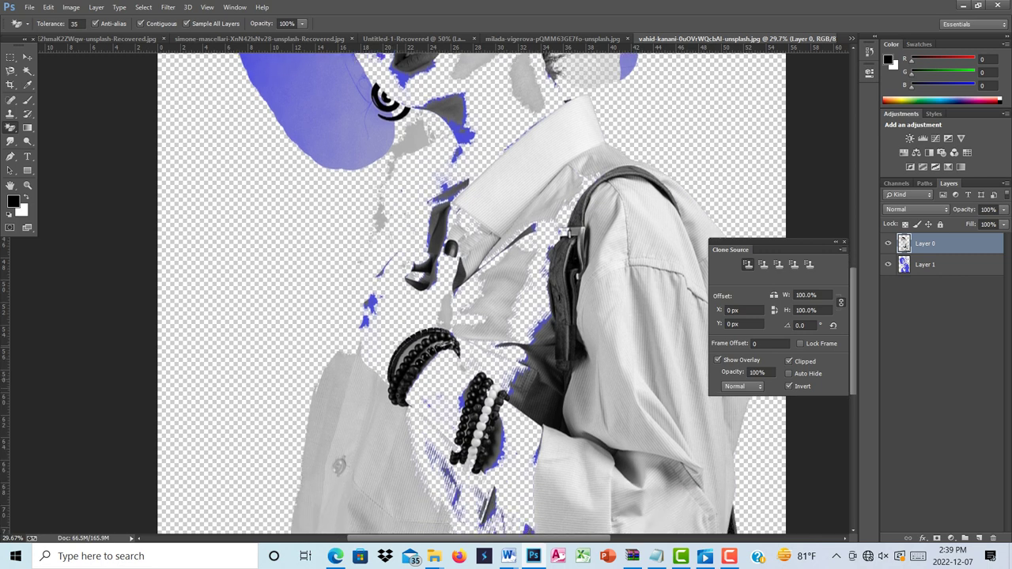
pyautogui.scroll(7, 471, 292)
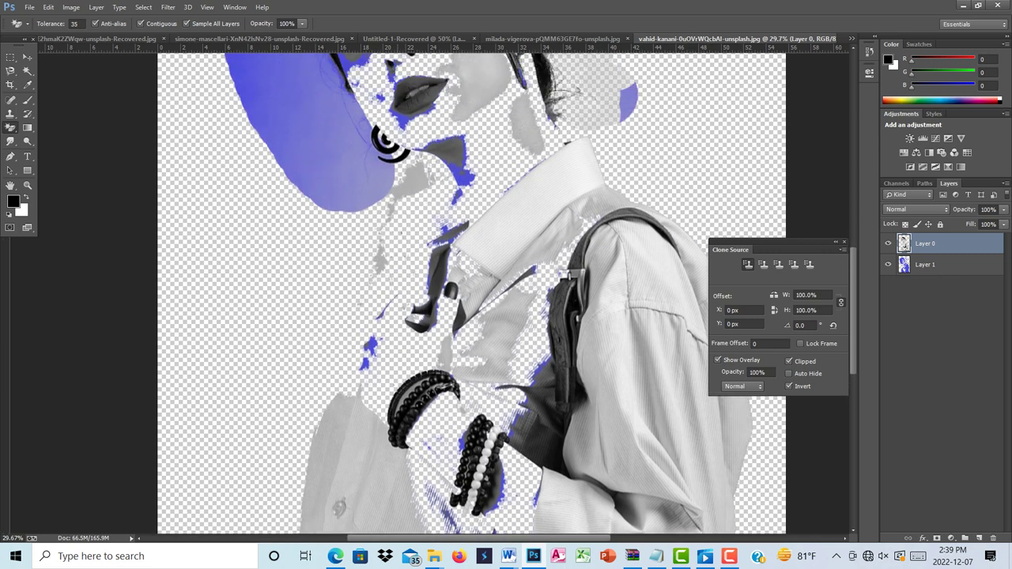
pyautogui.scroll(7, 386, 277)
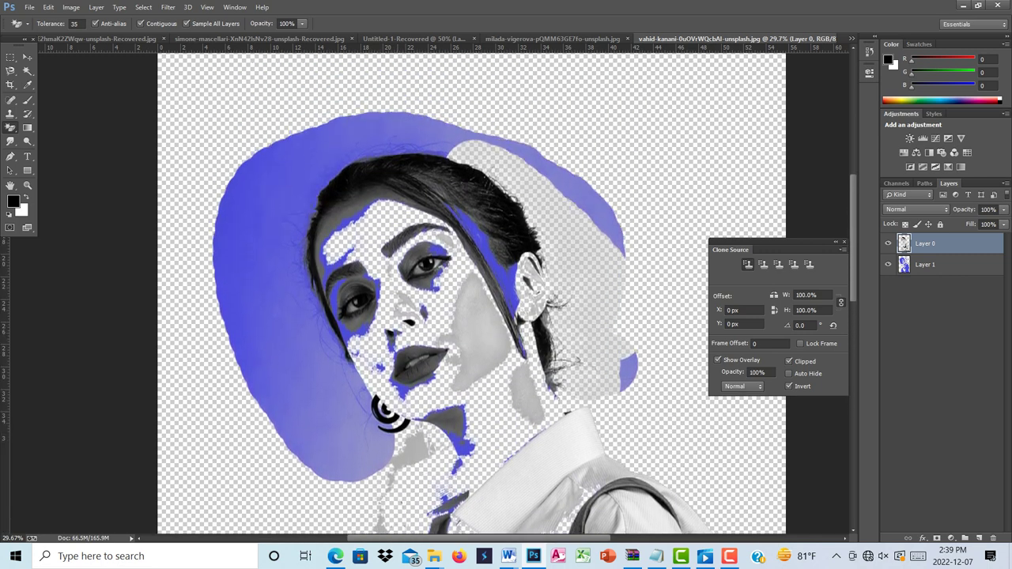
pyautogui.scroll(2, 428, 293)
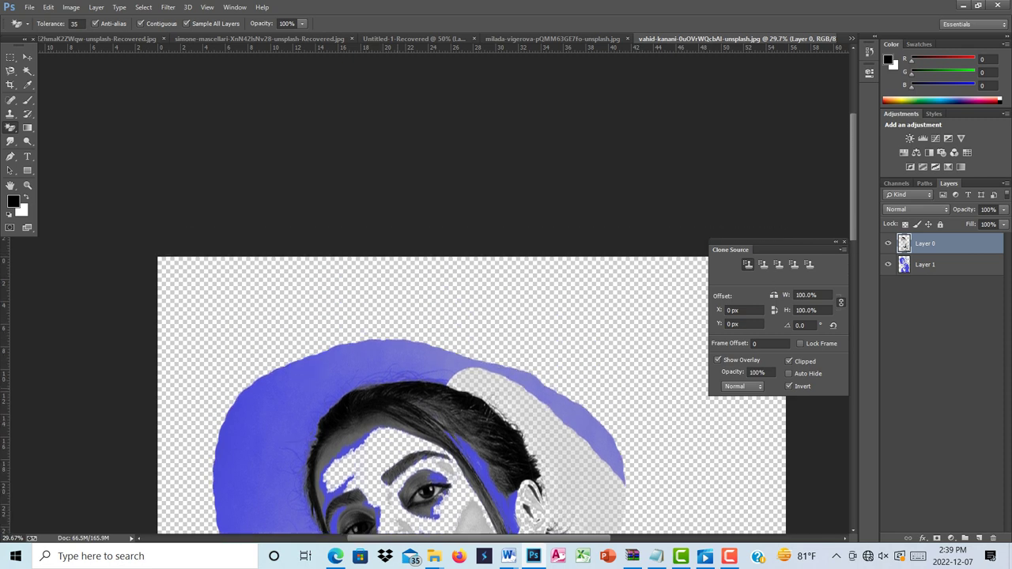
pyautogui.scroll(-3, 428, 292)
pyautogui.scroll(-4, 384, 481)
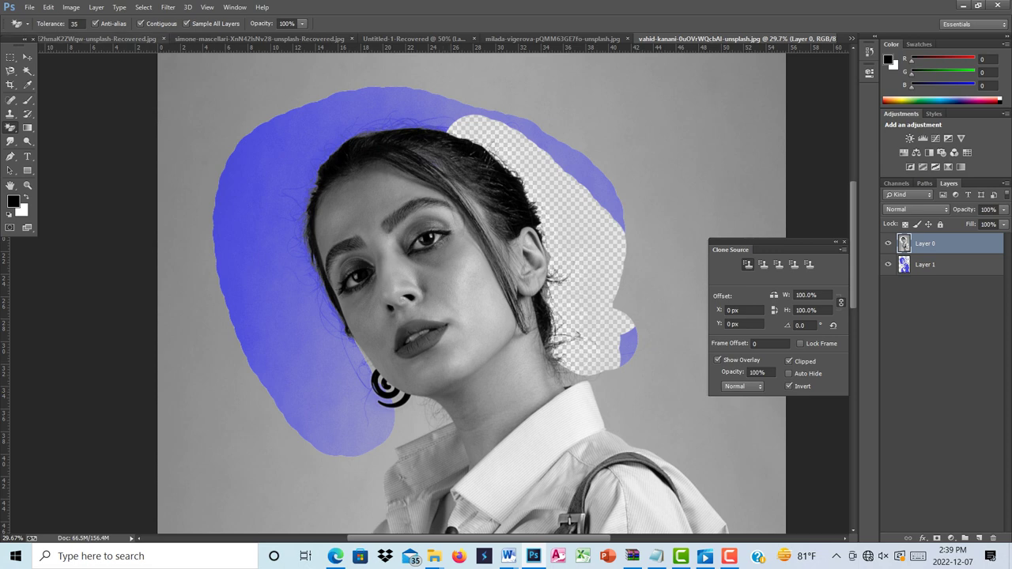
# Step: Set the Magic Eraser's tolerance to 100 and erase the portrait's grey tones on Layer 0
pyautogui.doubleClick(75, 24)
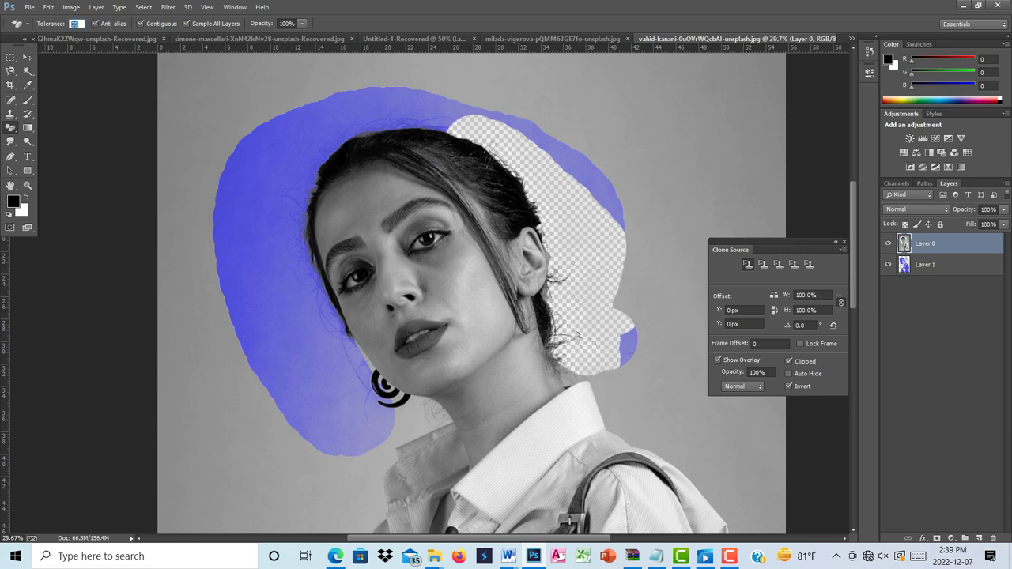
pyautogui.write('100')
pyautogui.press('Return')
pyautogui.click(390, 387)
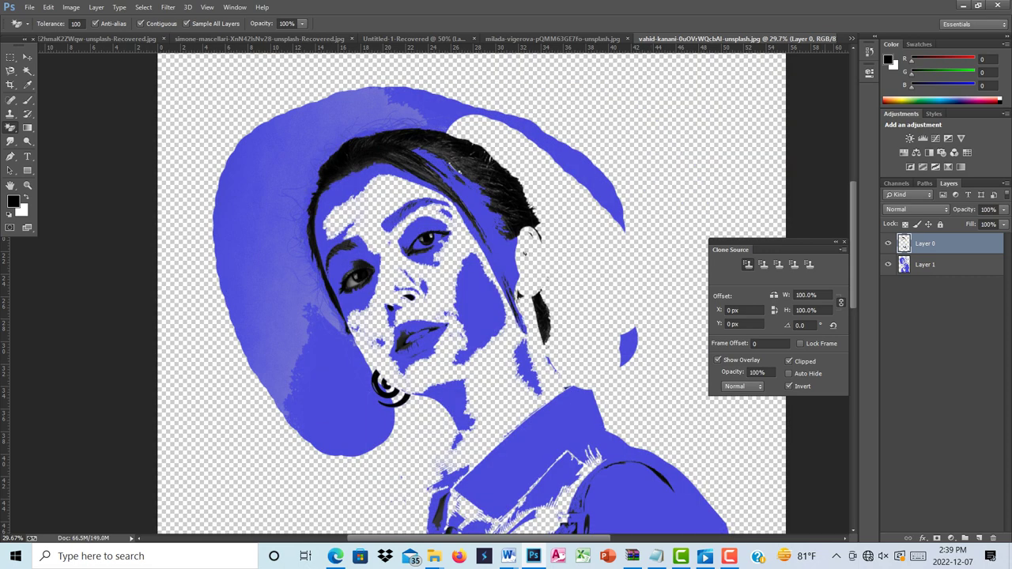
# Step: Delete the blue Layer 1 and inspect what remains of the portrait on Layer 0
pyautogui.moveTo(949, 264); pyautogui.dragTo(994, 538)
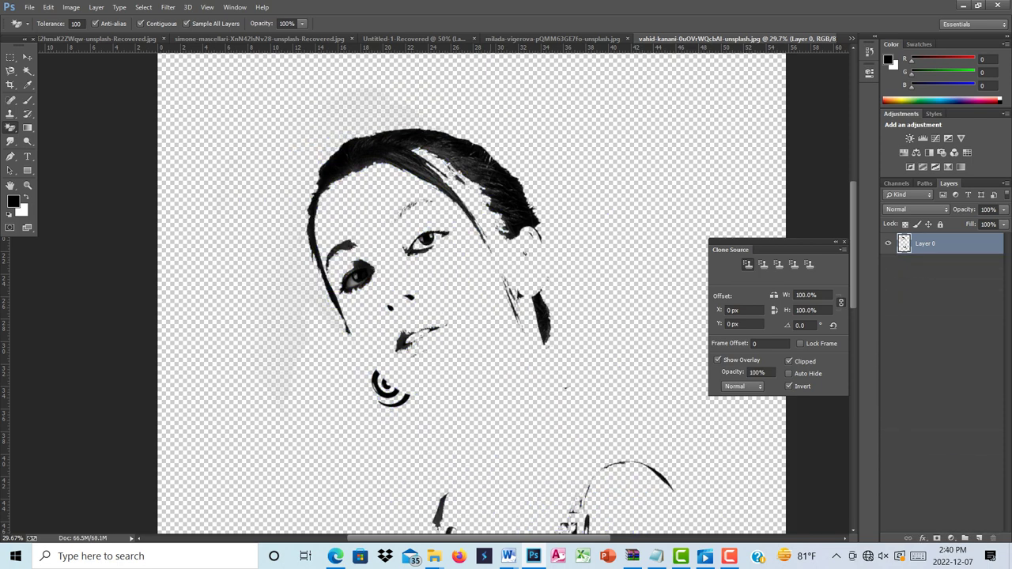
pyautogui.scroll(-10, 472, 292)
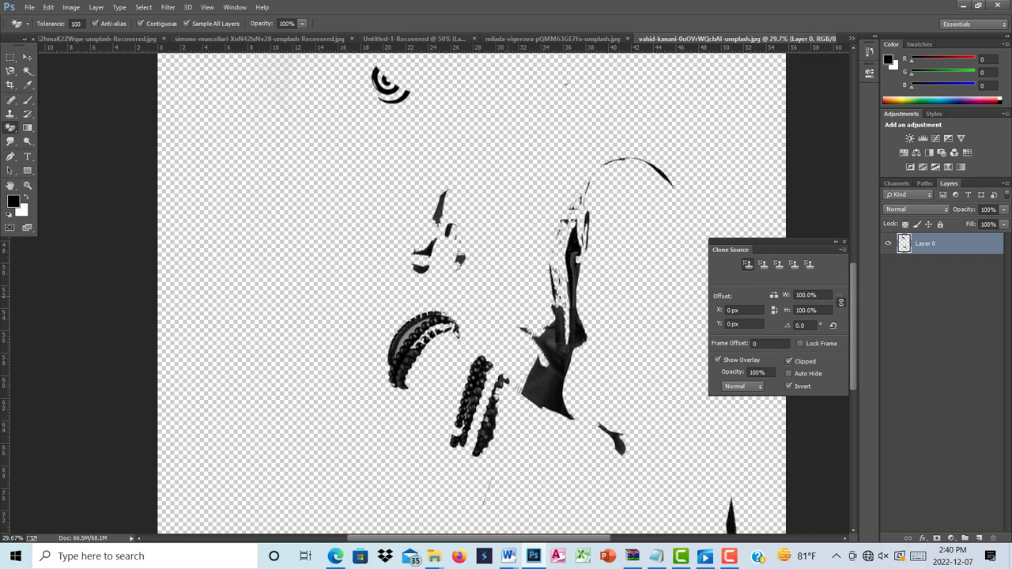
pyautogui.scroll(-3, 471, 293)
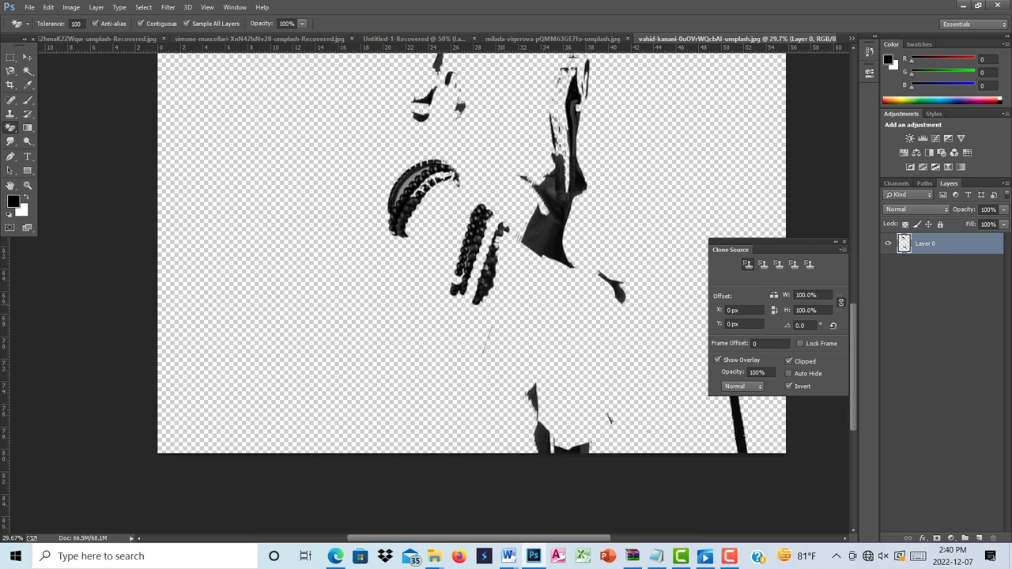
pyautogui.scroll(8, 472, 282)
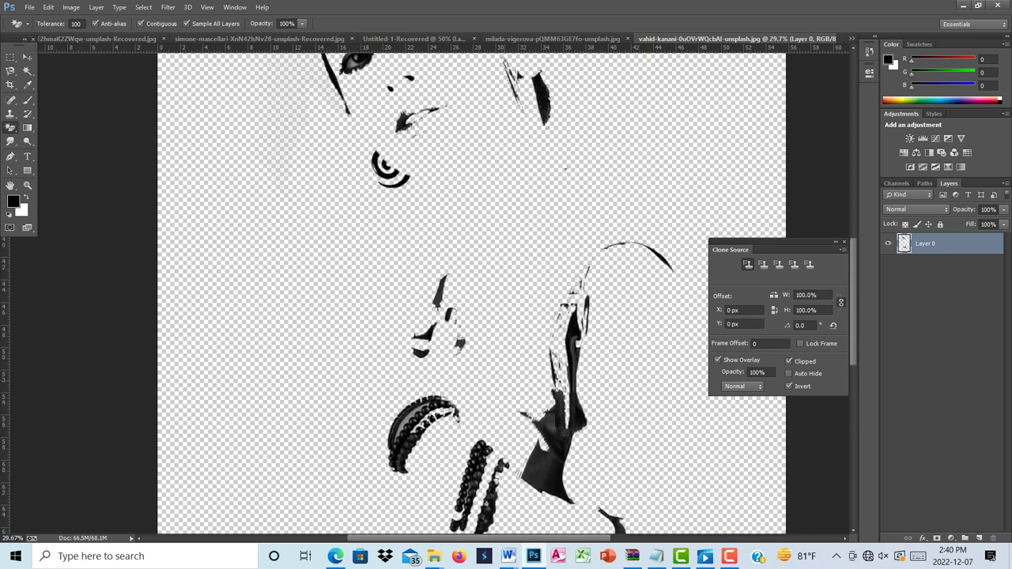
pyautogui.scroll(5, 471, 292)
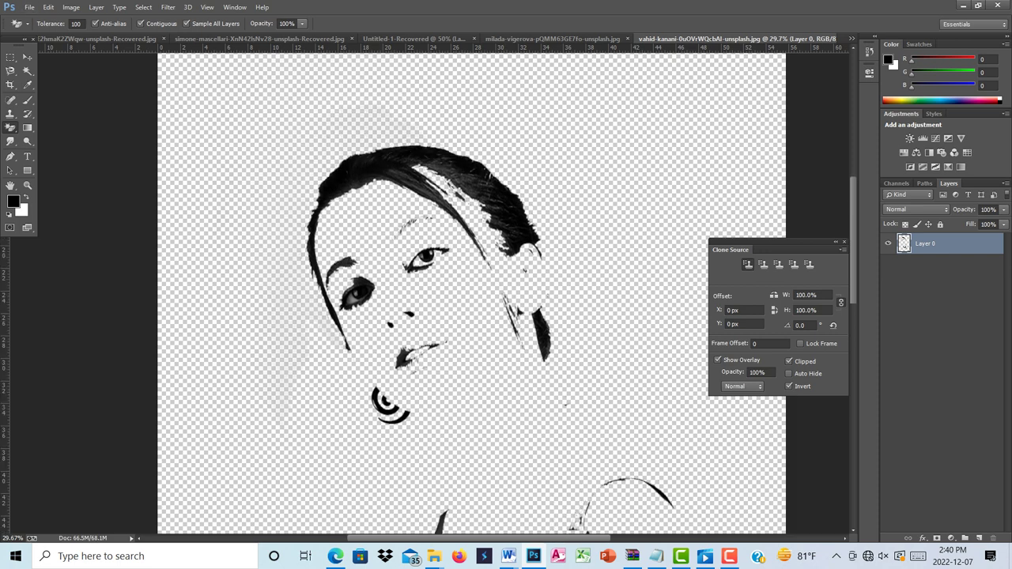
# Step: Undo the layer deletions and eraser edits until the portrait is back to its original locked Background layer
pyautogui.hotkey('ctrl', 'z')
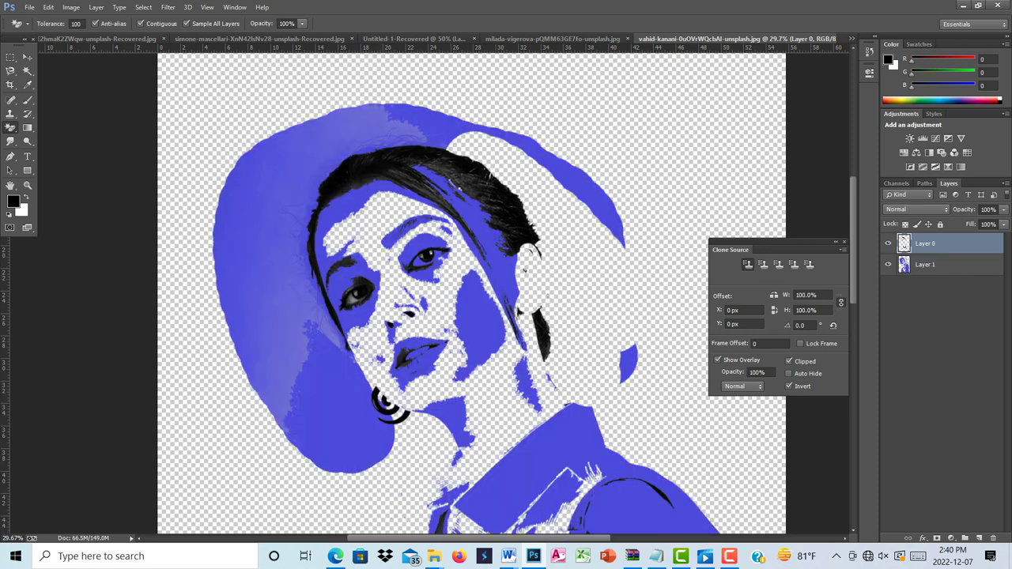
pyautogui.hotkey('ctrl', 'alt', 'z')
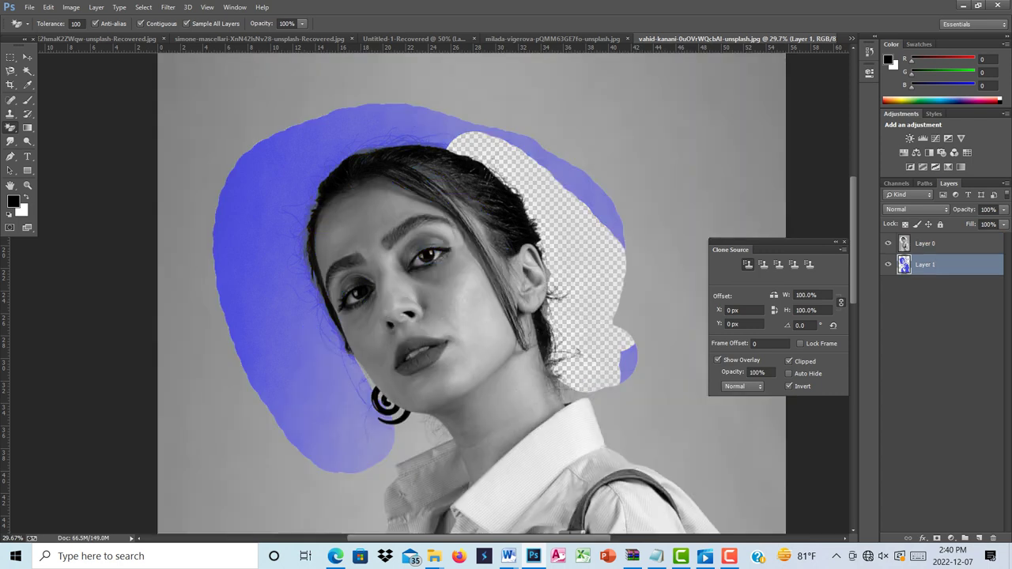
pyautogui.hotkey('ctrl', 'alt', 'z')
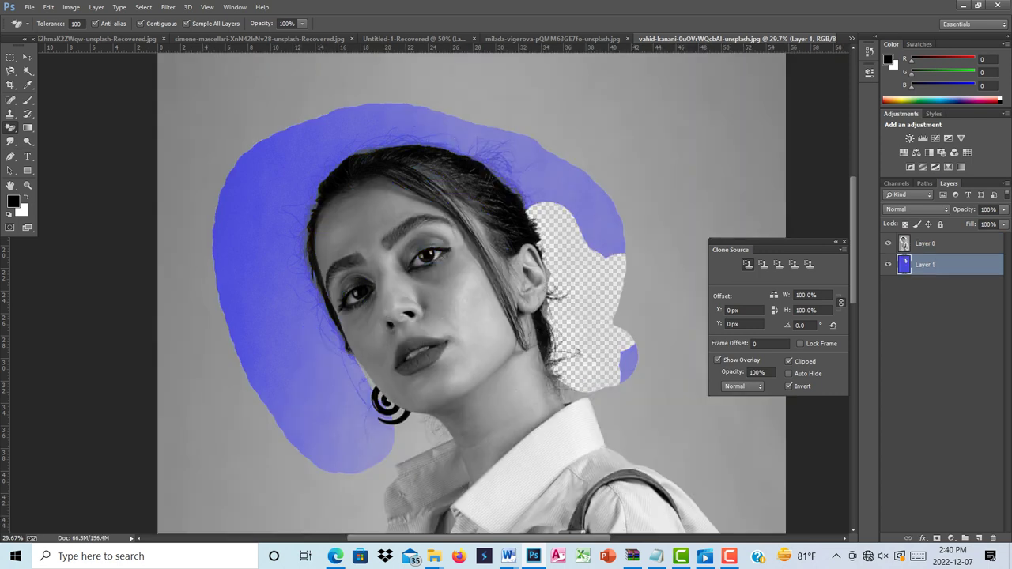
pyautogui.hotkey('ctrl', 'alt', 'z')
pyautogui.hotkey('ctrl', 'alt', 'z')
pyautogui.hotkey('ctrl', 'alt', 'z')
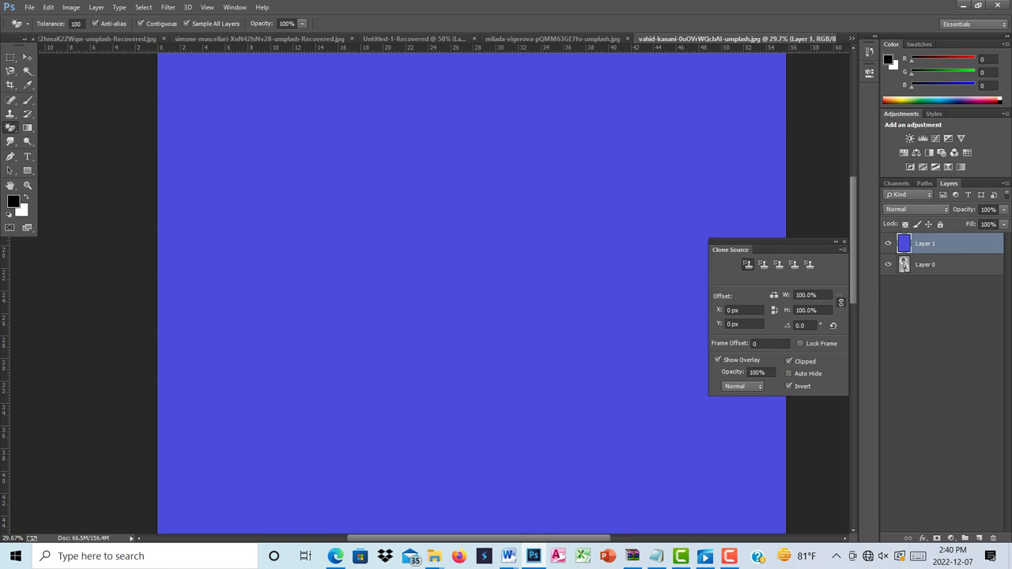
pyautogui.moveTo(925, 243); pyautogui.dragTo(979, 538)
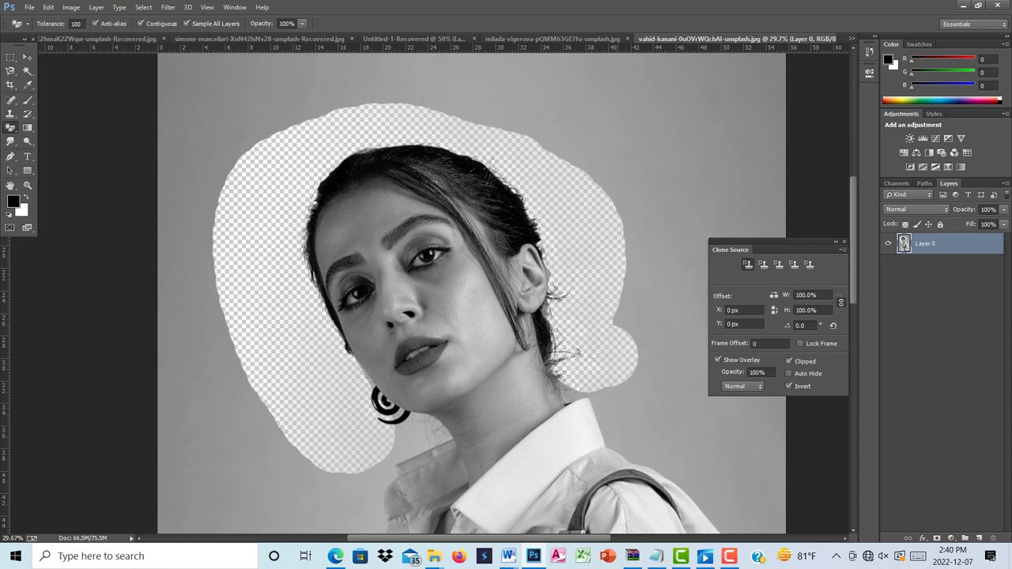
pyautogui.hotkey('ctrl', 'alt', 'z')
pyautogui.hotkey('ctrl', 'alt', 'z')
pyautogui.hotkey('ctrl', 'alt', 'z')
pyautogui.hotkey('ctrl', 'alt', 'z')
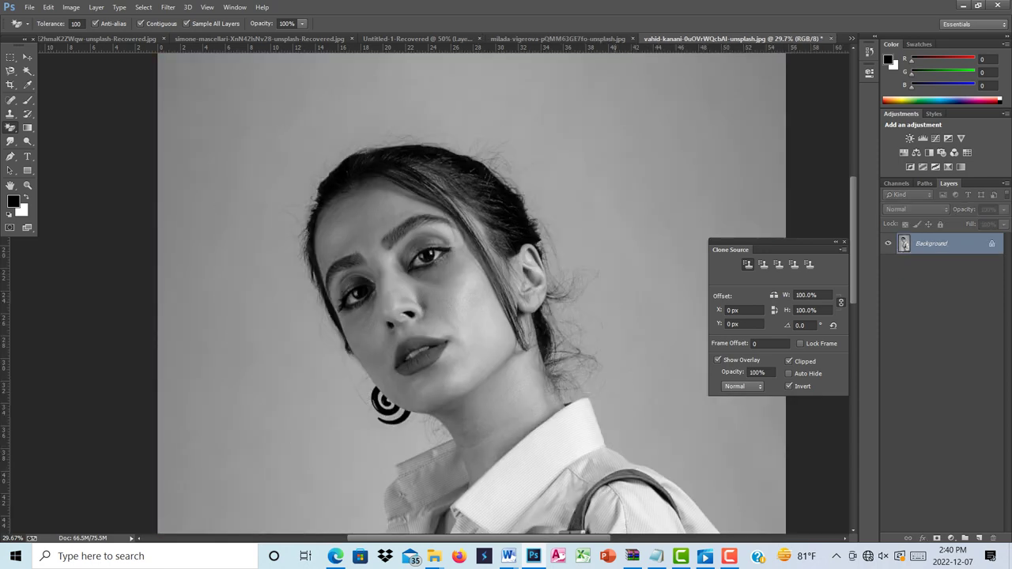
# Step: Choose the Magic Eraser again, set its tolerance to 10, and erase the woman's white shirt collar
pyautogui.moveTo(11, 127); pyautogui.dragTo(56, 147)
pyautogui.scroll(-5, 471, 293)
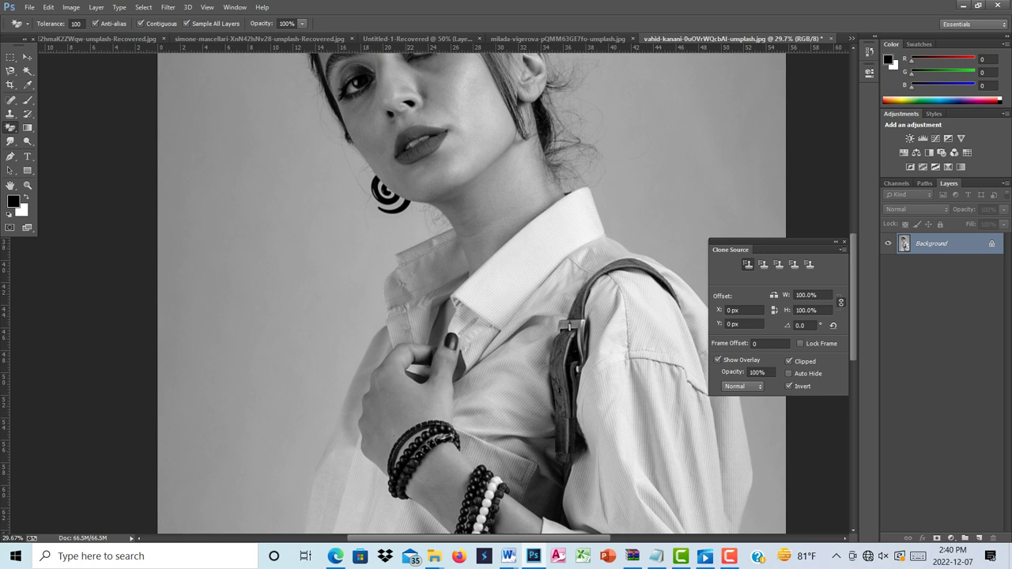
pyautogui.click(75, 23)
pyautogui.write('10')
pyautogui.click(563, 233)
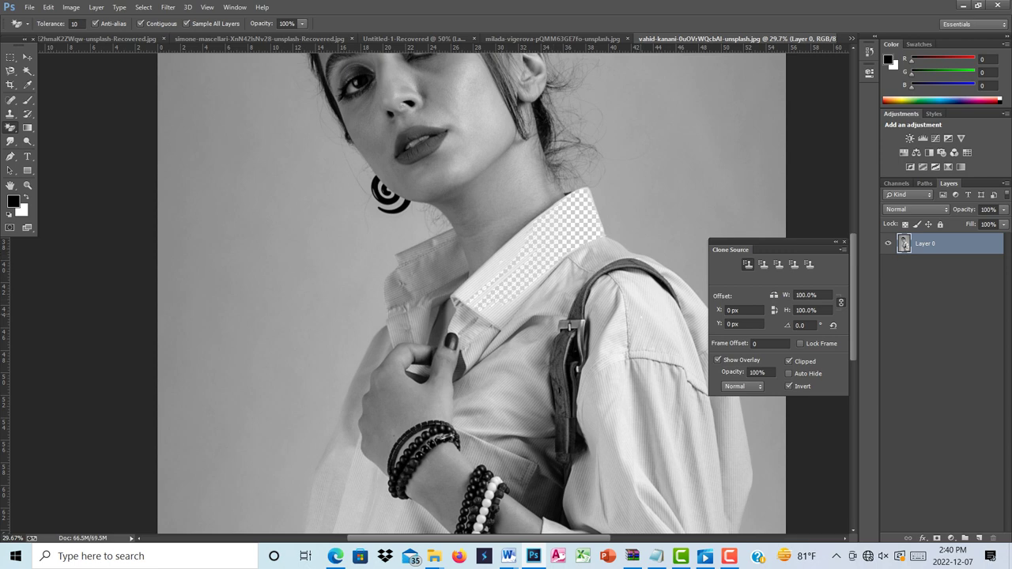
# Step: Erase several light patches of the shirt's sleeve and shoulder, plus leftover pixels on the collar, with the Magic Eraser
pyautogui.click(622, 396)
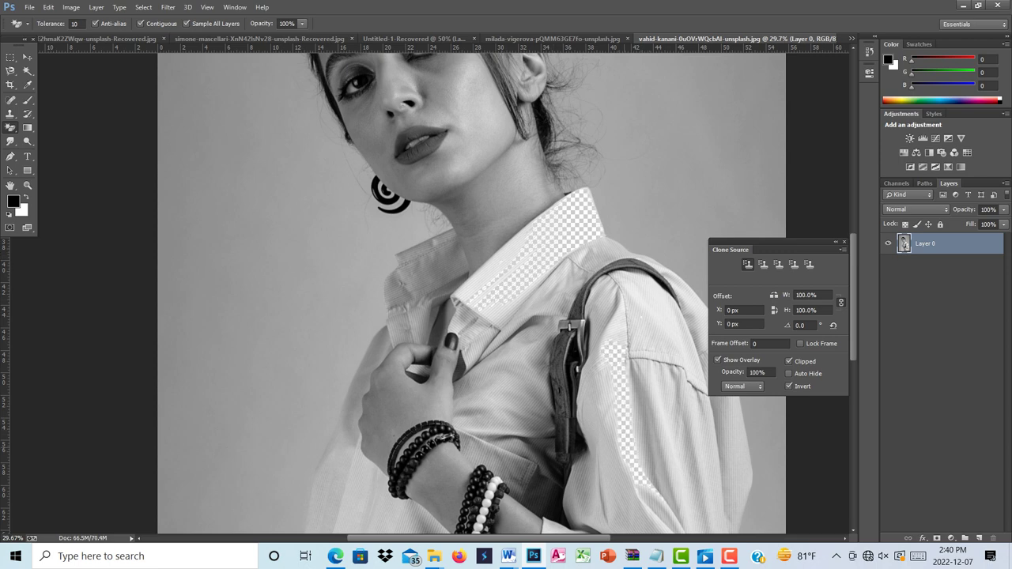
pyautogui.click(653, 316)
pyautogui.click(617, 329)
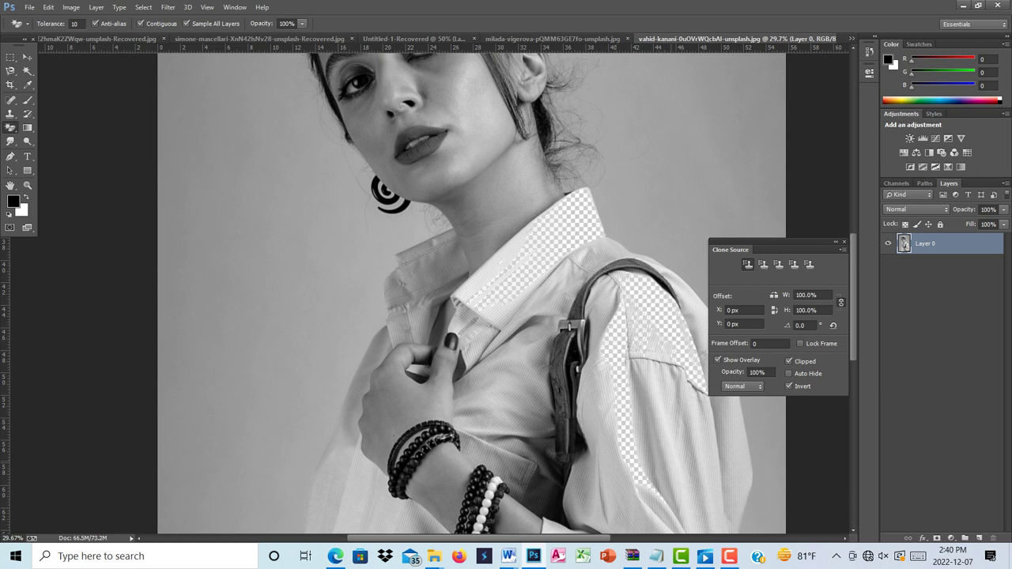
pyautogui.click(668, 486)
pyautogui.click(664, 401)
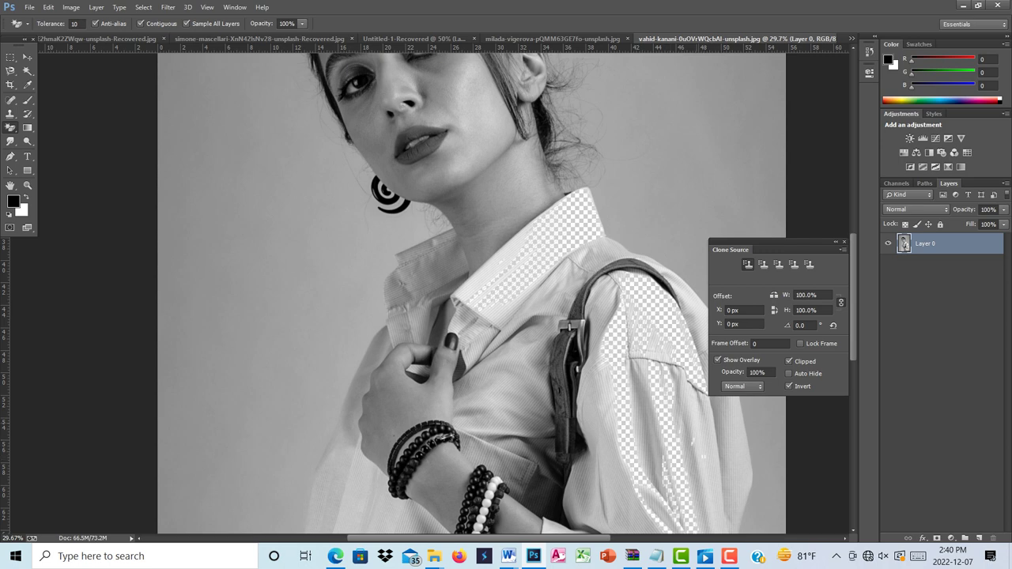
pyautogui.click(490, 273)
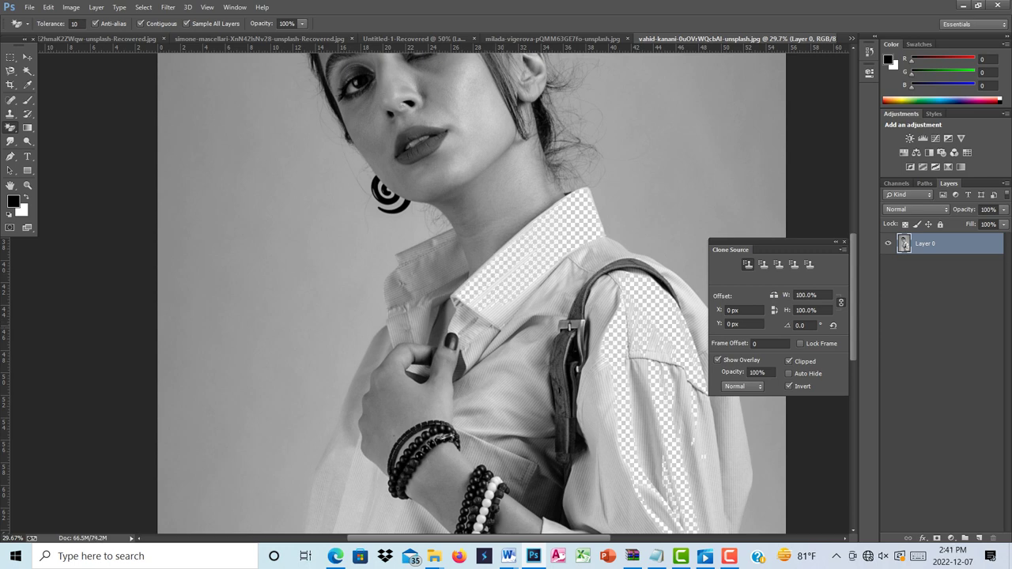
# Step: Erase the woman's lips, the skin beside her mouth, and the shadow along her jaw and neck
pyautogui.scroll(2, 427, 292)
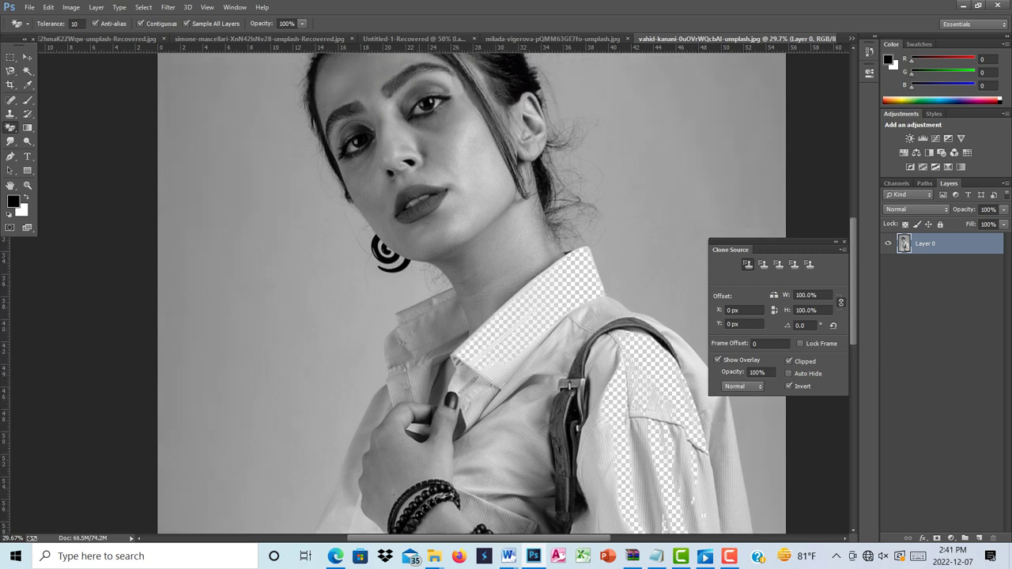
pyautogui.click(413, 192)
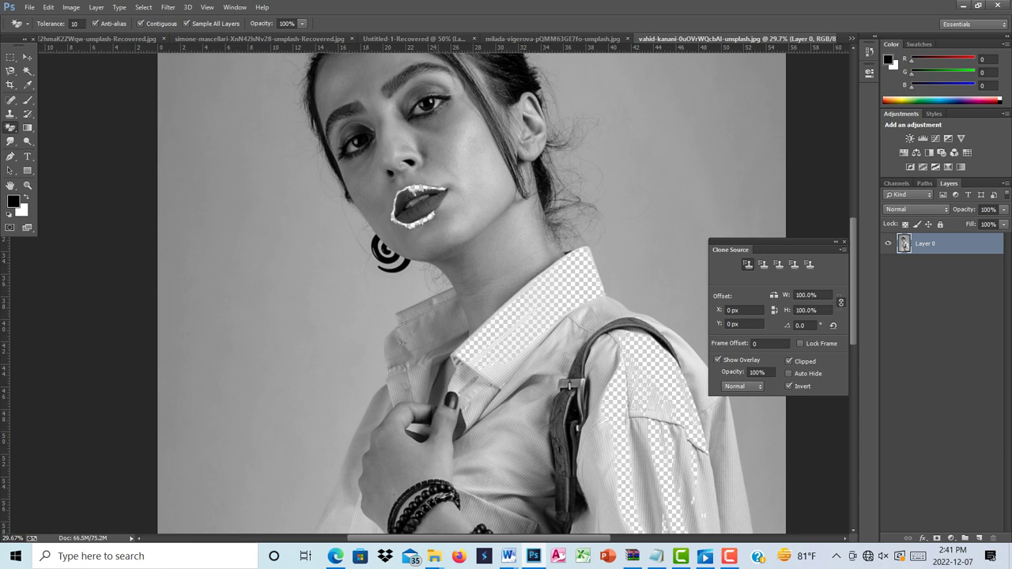
pyautogui.click(482, 250)
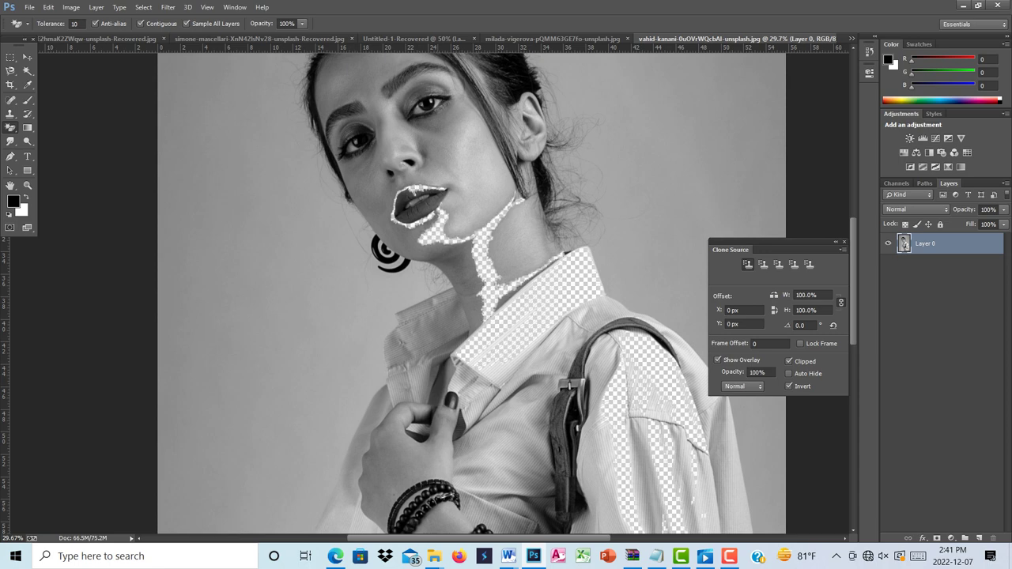
pyautogui.click(414, 207)
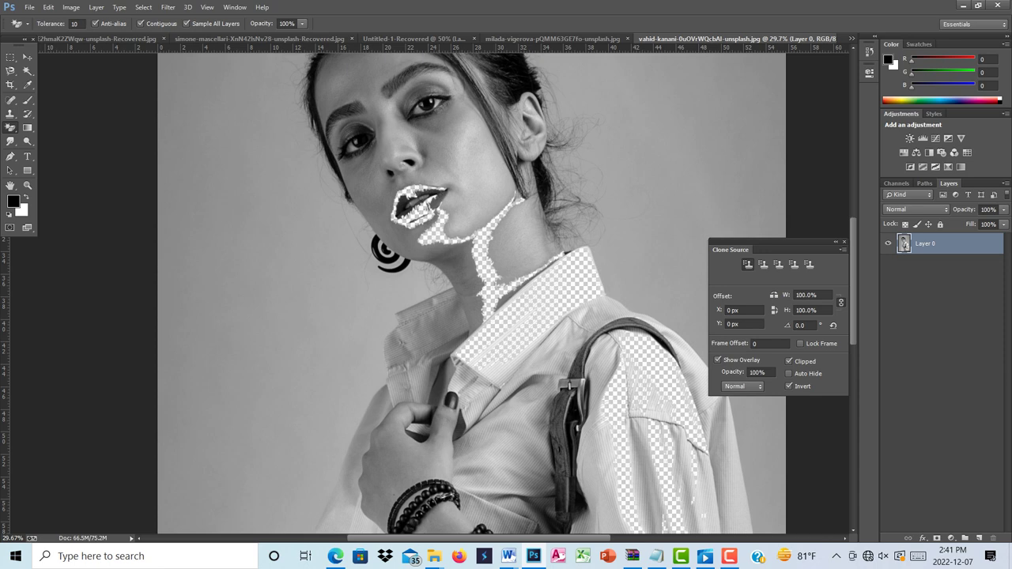
pyautogui.click(443, 194)
# Step: Erase parts of both eyes and the skin of the cheeks with the Magic Eraser
pyautogui.click(425, 103)
pyautogui.click(354, 144)
pyautogui.click(478, 170)
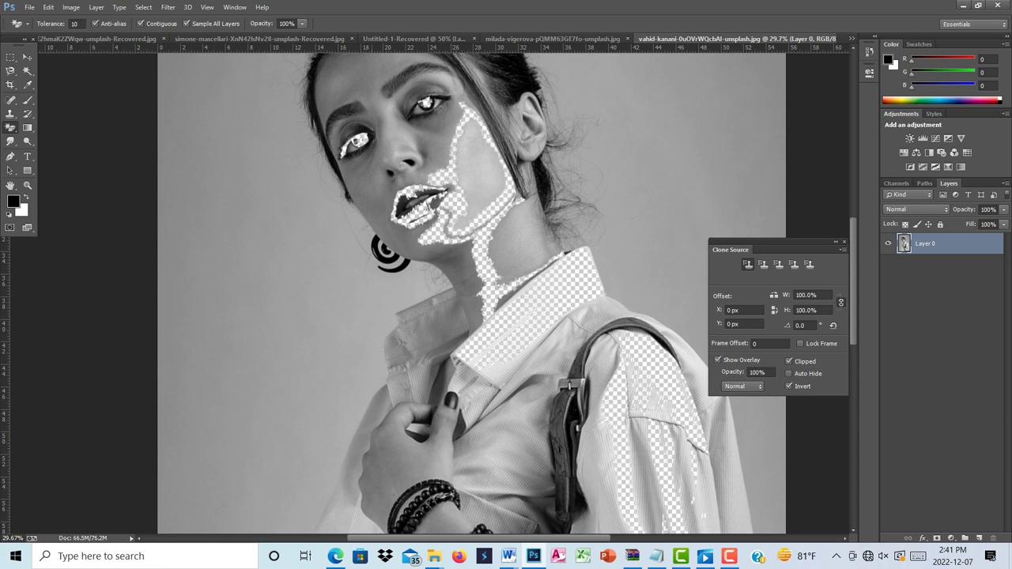
pyautogui.click(373, 198)
pyautogui.click(439, 147)
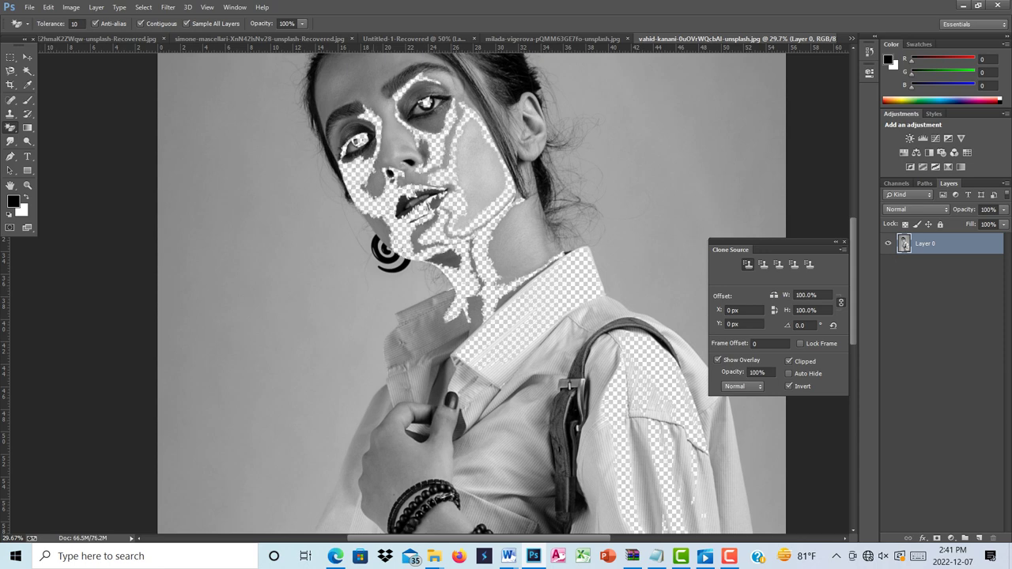
# Step: Erase the forehead skin and the remaining patches on the cheek and neck with the Magic Eraser
pyautogui.click(383, 104)
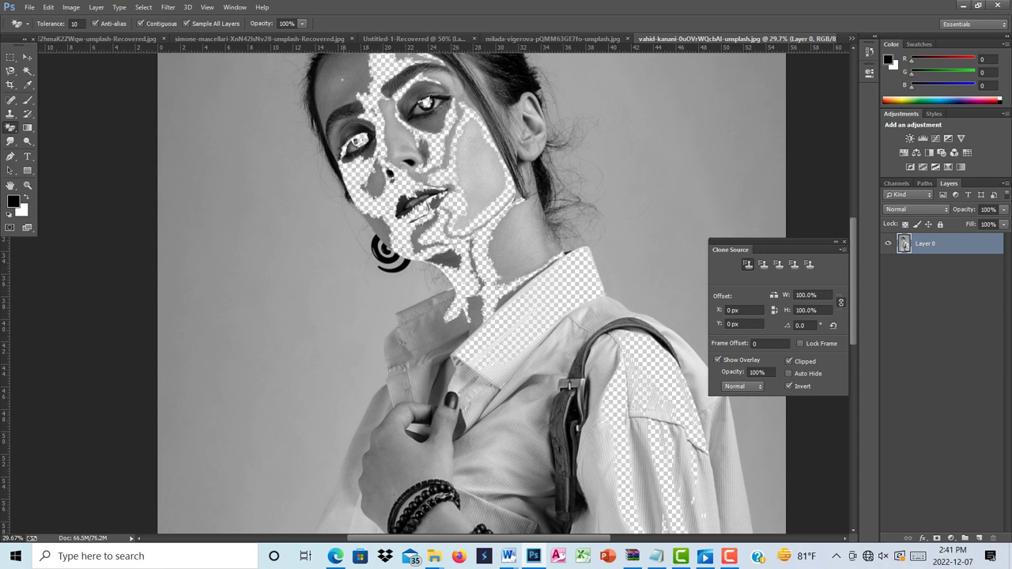
pyautogui.click(340, 80)
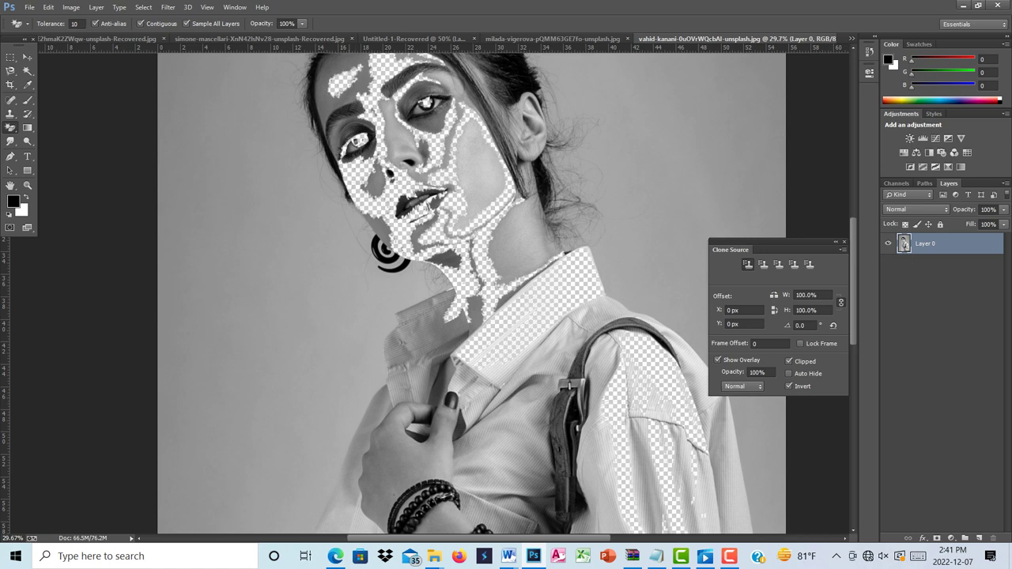
pyautogui.click(360, 79)
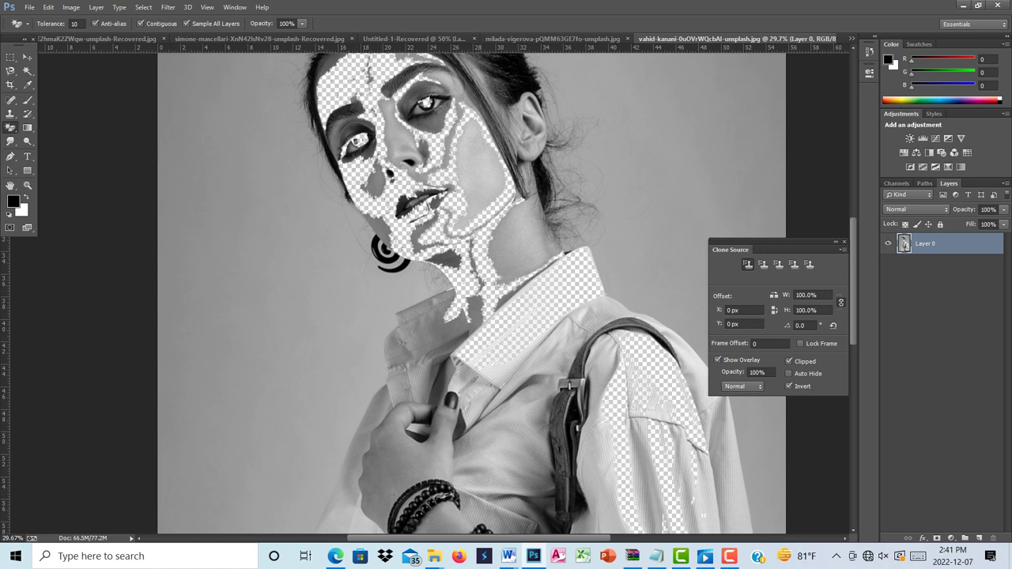
pyautogui.click(486, 170)
pyautogui.click(529, 237)
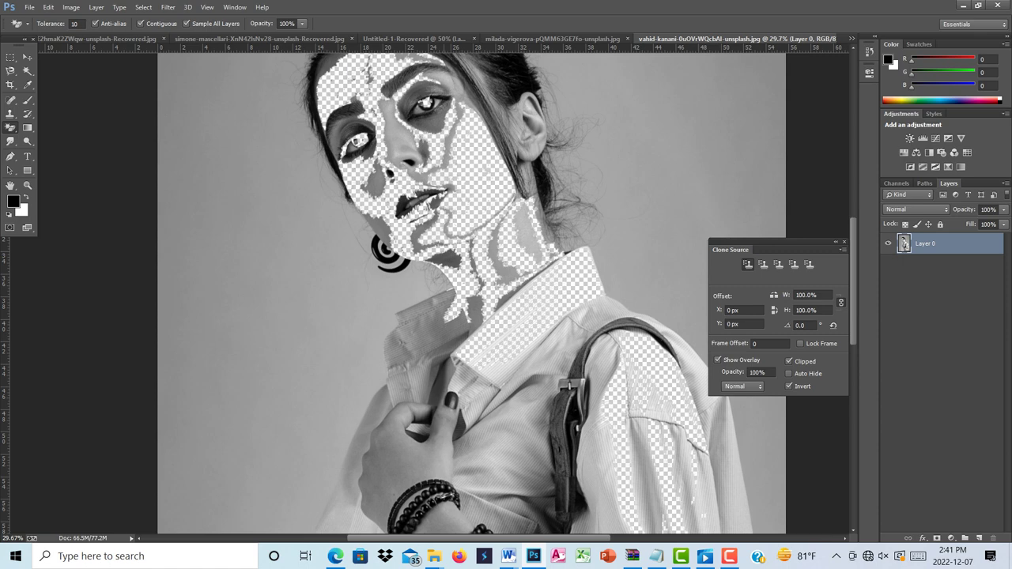
# Step: Erase the shadowed skin at the base of the neck and the dark area inside the open collar with the Magic Eraser
pyautogui.click(467, 310)
pyautogui.click(443, 344)
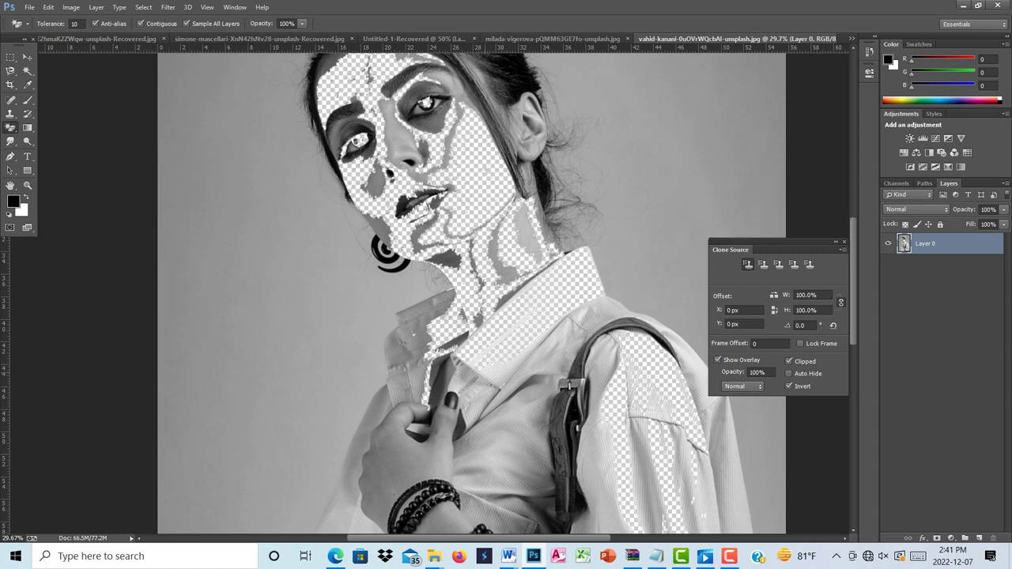
# Step: Undo the Magic Eraser erasures on the eyes, forehead, cheeks, jaw and neck, stepping back to the erased lip outline
pyautogui.hotkey('ctrl', 'alt', 'z')
pyautogui.hotkey('ctrl', 'alt', 'z')
pyautogui.hotkey('ctrl', 'alt', 'z')
pyautogui.hotkey('ctrl', 'alt', 'z')
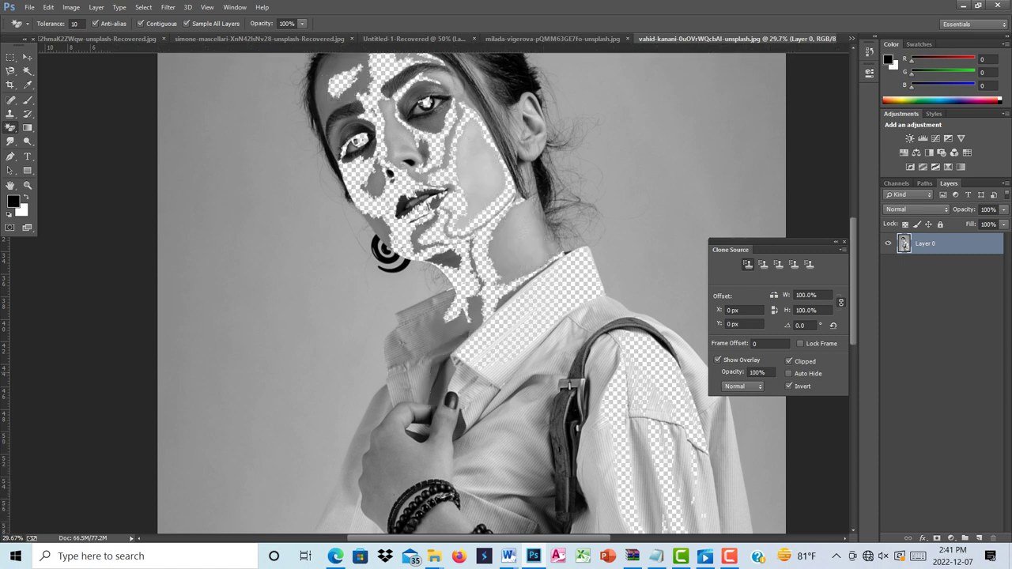
pyautogui.hotkey('ctrl', 'alt', 'z')
pyautogui.hotkey('ctrl', 'alt', 'z')
pyautogui.hotkey('ctrl', 'alt', 'z')
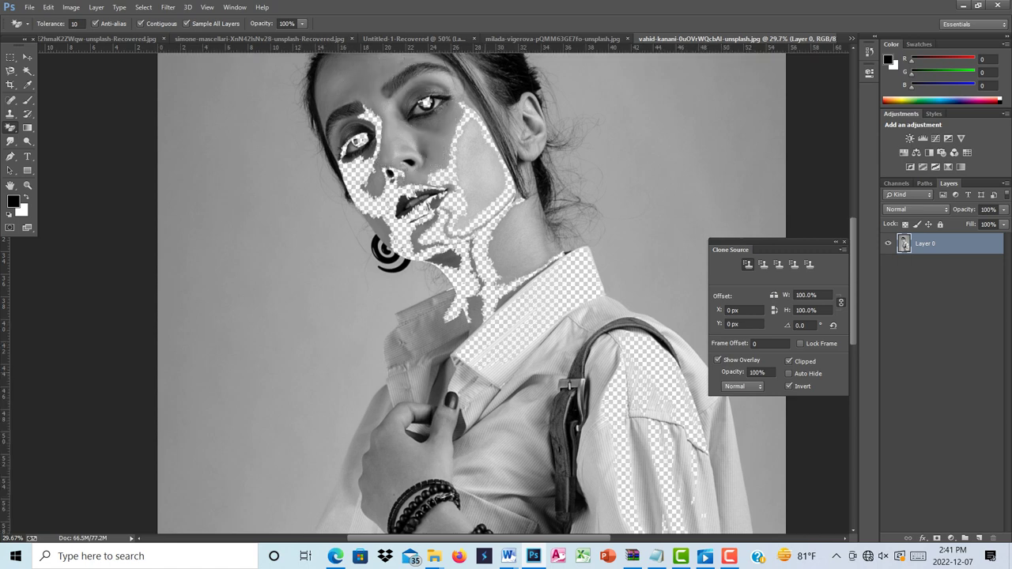
pyautogui.hotkey('ctrl', 'alt', 'z')
pyautogui.hotkey('ctrl', 'alt', 'z')
pyautogui.hotkey('ctrl', 'alt', 'z')
pyautogui.hotkey('ctrl', 'alt', 'z')
pyautogui.hotkey('ctrl', 'alt', 'z')
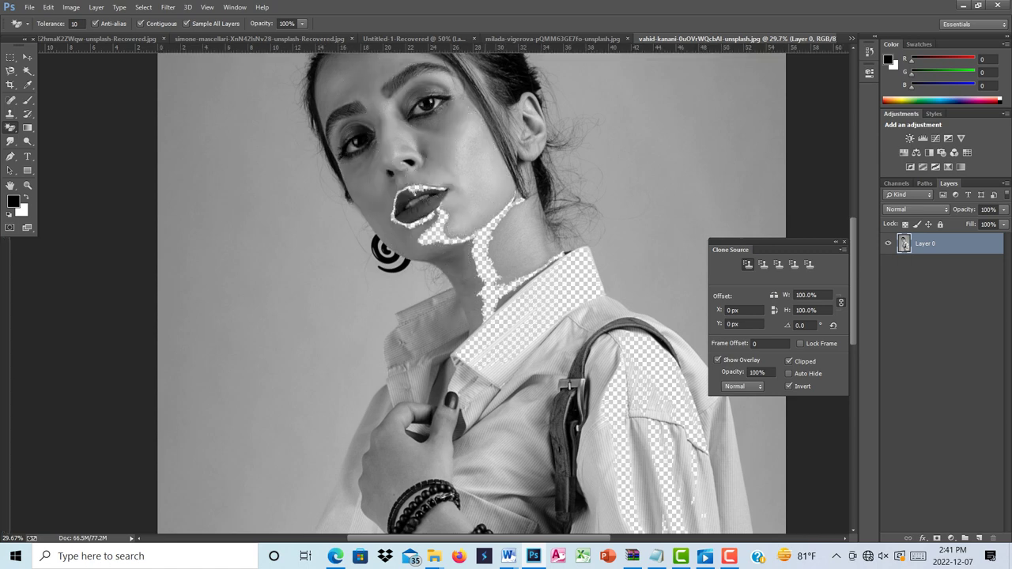
pyautogui.hotkey('ctrl', 'alt', 'z')
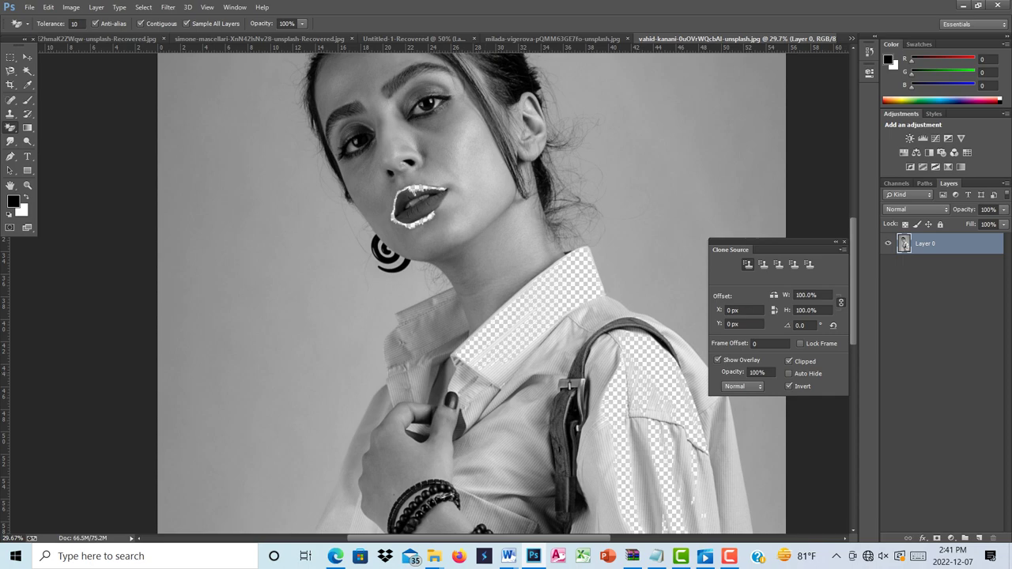
# Step: Switch through the open documents to the photo of the mountain lake with the wooden pier
pyautogui.click(552, 38)
pyautogui.click(413, 38)
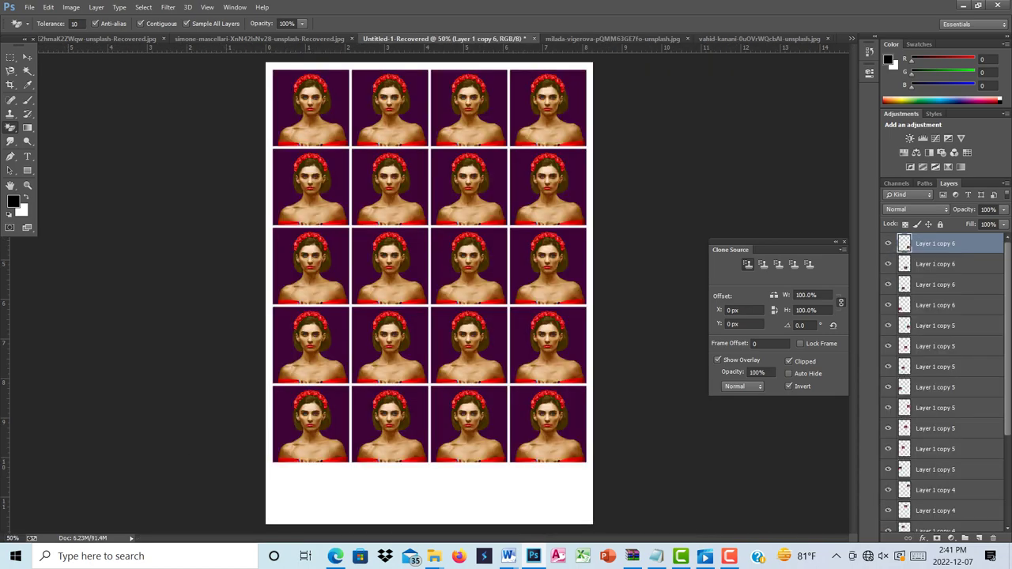
pyautogui.hotkey('ctrl', 'shift', 'Tab')
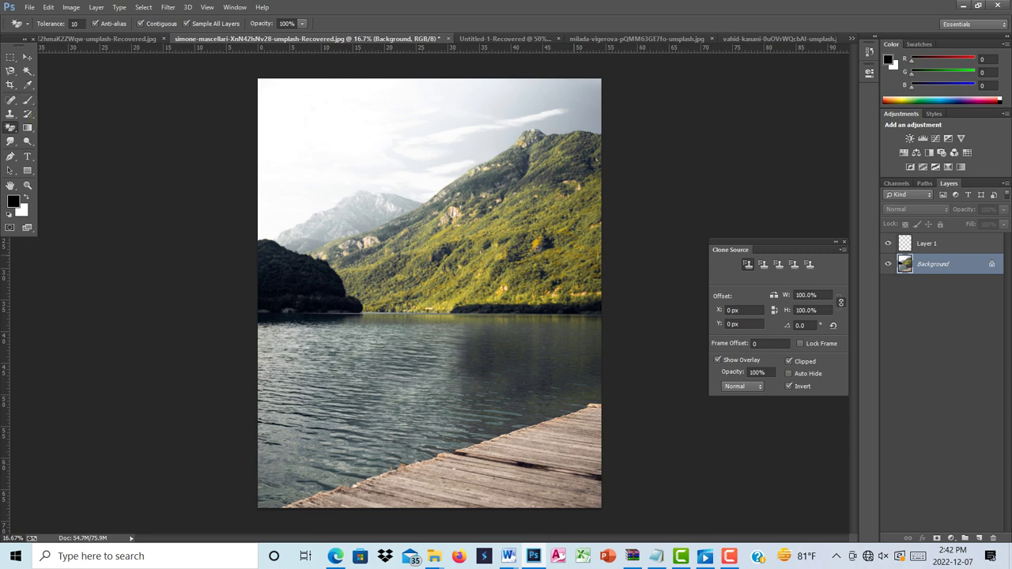
pyautogui.click(729, 557)
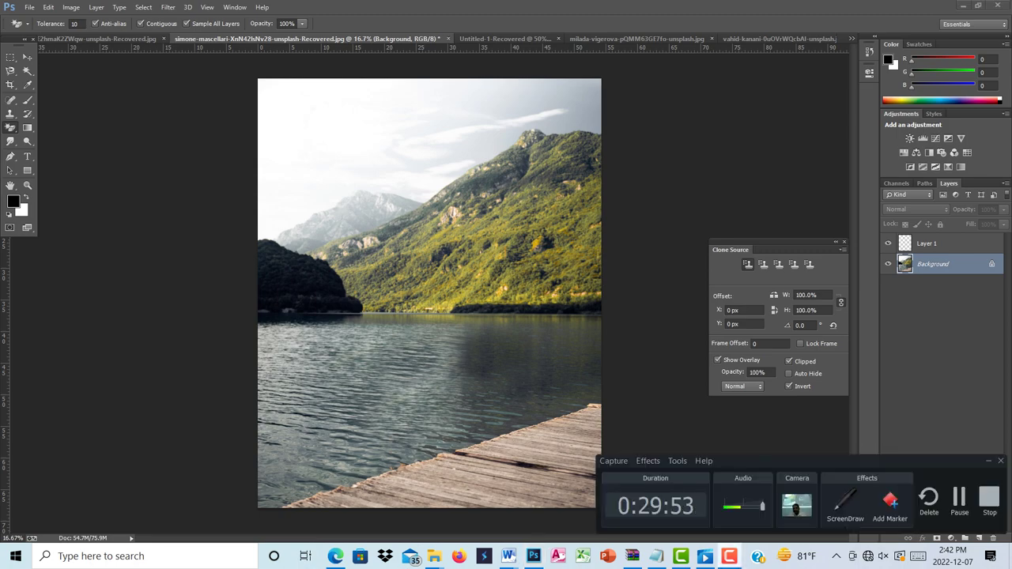